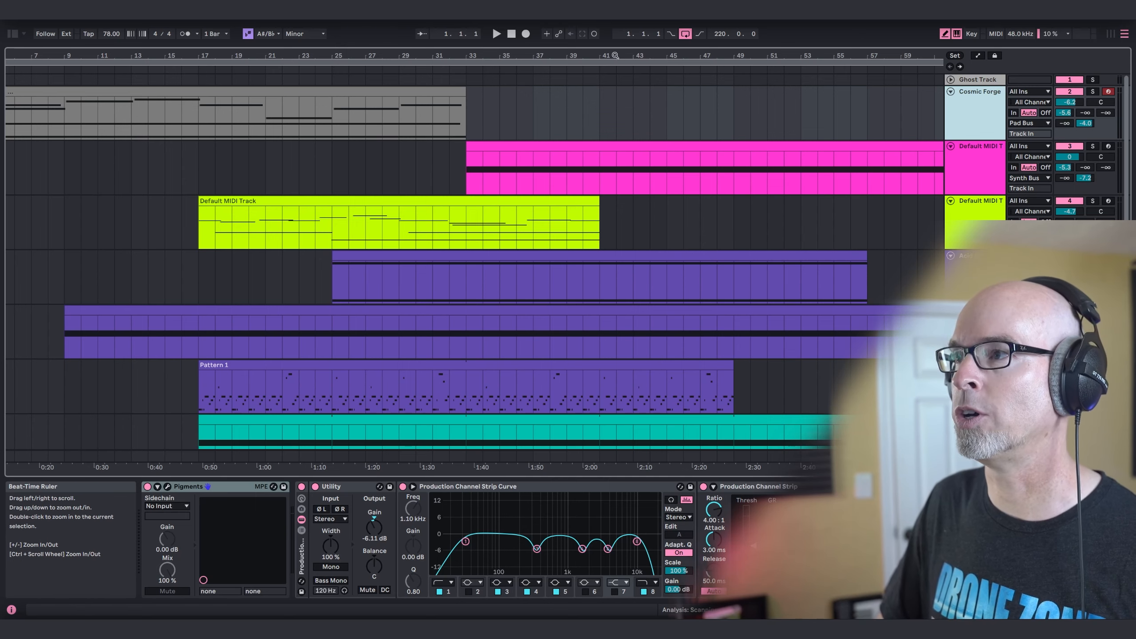
Step: Play the arrangement from the start and view the Pigments synth on the Cosmic Forge track, closing its window again
left_click_drag(617, 64, 618, 45)
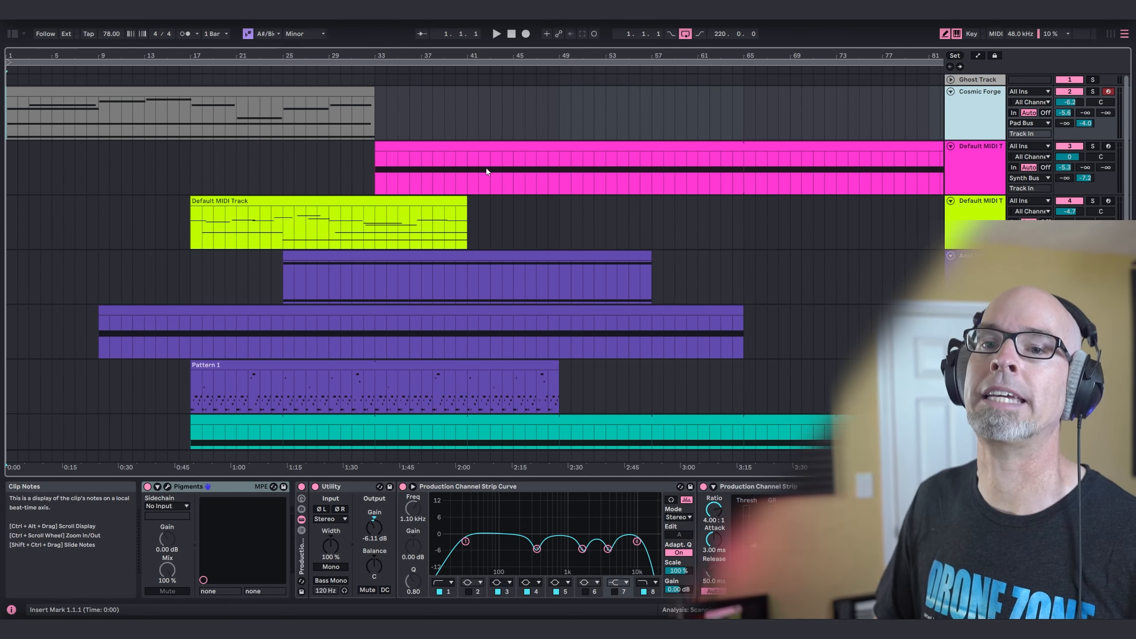
scroll(487, 169, "down", 5)
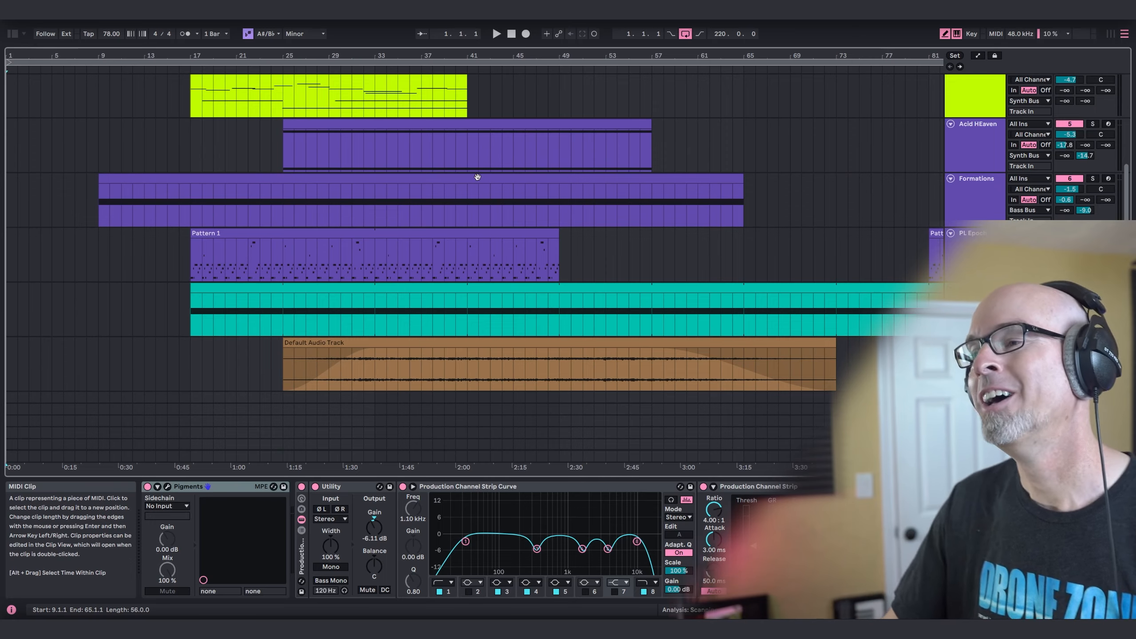
scroll(477, 177, "up", 5)
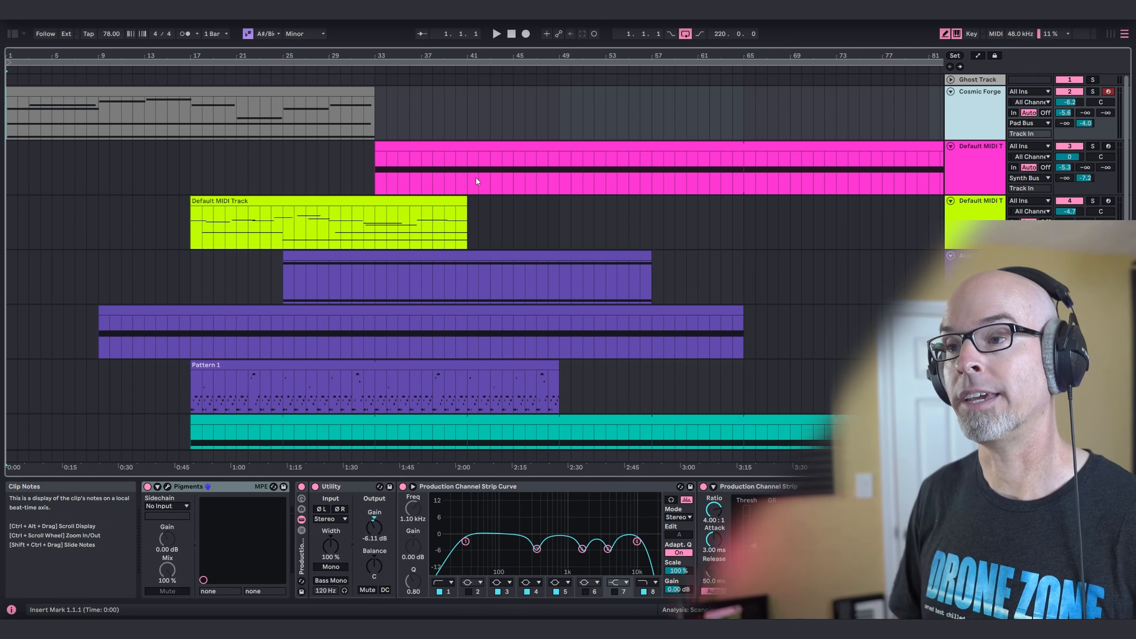
left_click(496, 34)
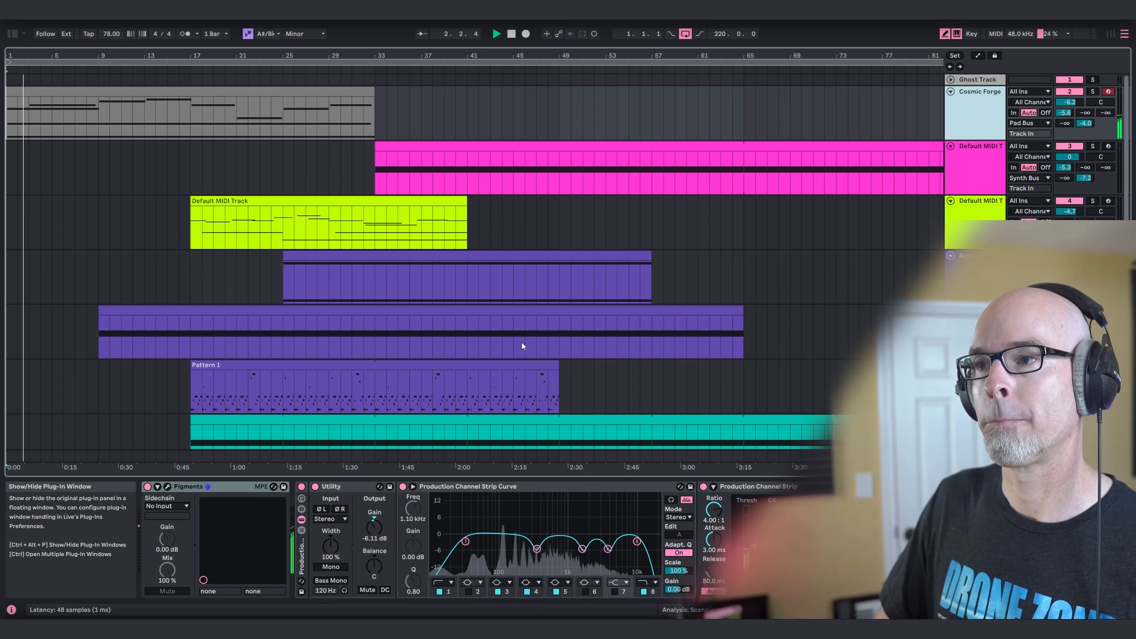
key("ctrl+alt+p")
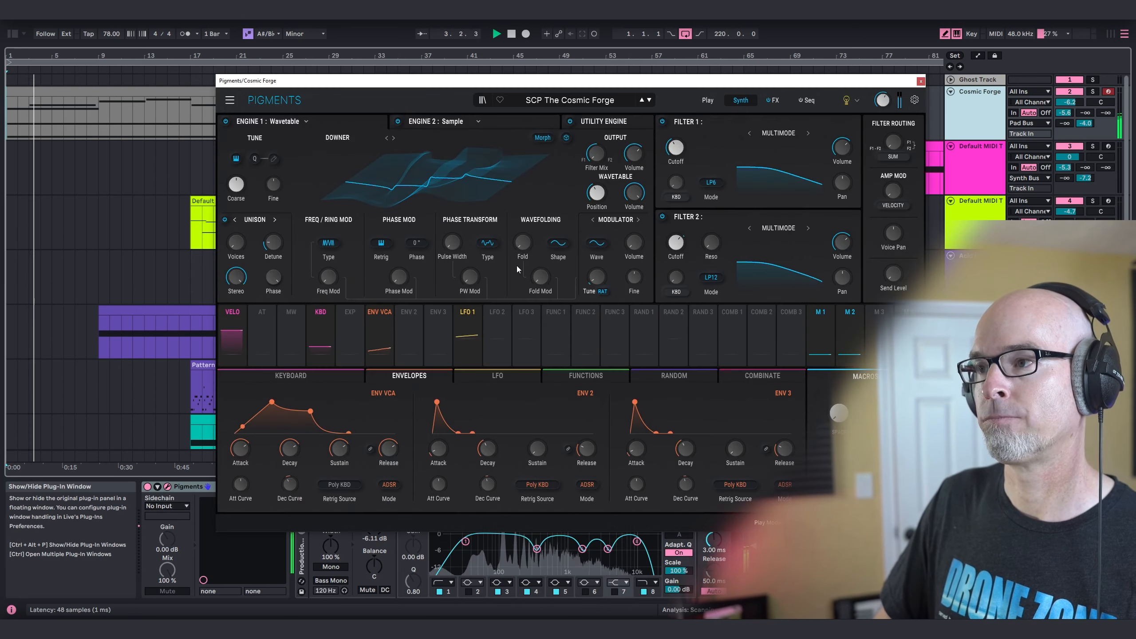
left_click_drag(608, 84, 438, 101)
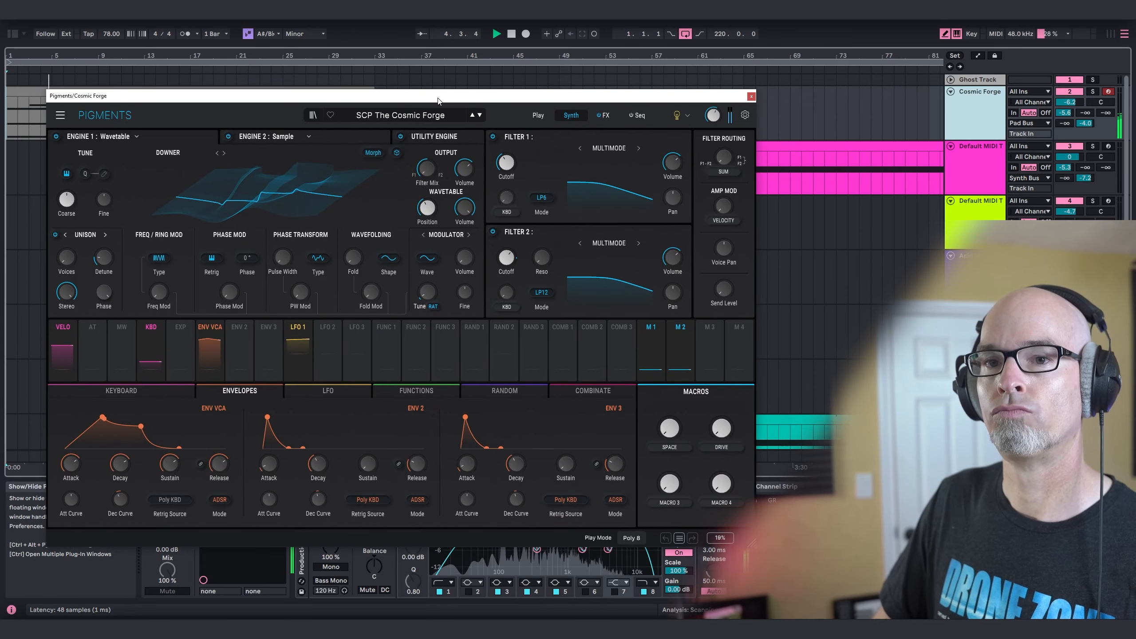
left_click(751, 97)
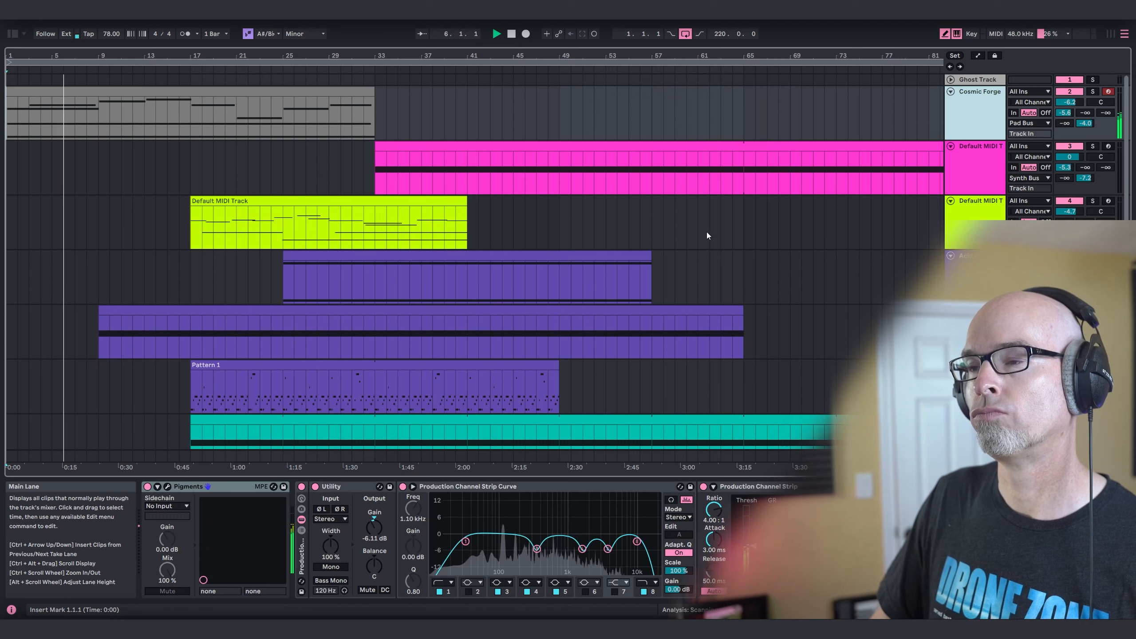
Step: View the Pigments synth on the Formations track while it plays, and close the plug-in window
left_click(975, 310)
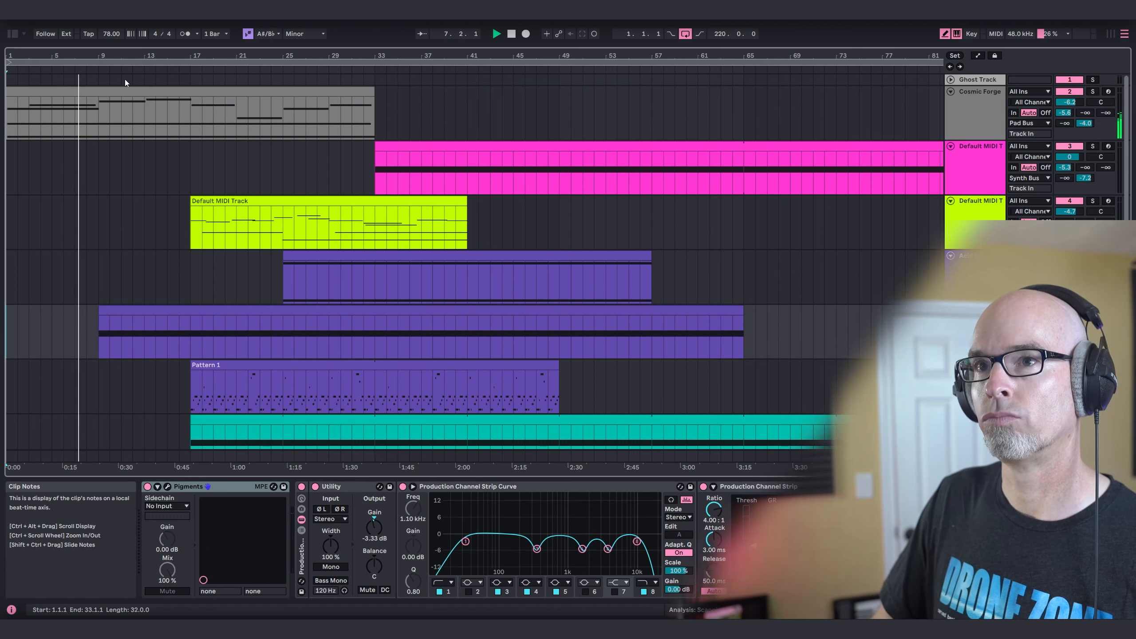
left_click_drag(96, 55, 402, 110)
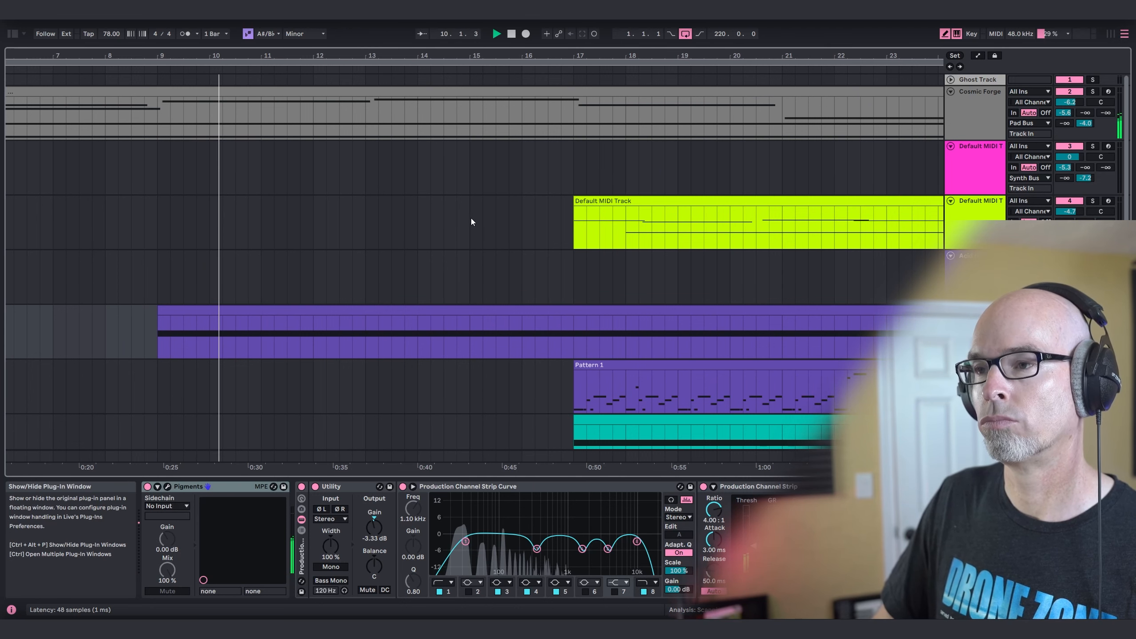
key("ctrl+alt+p")
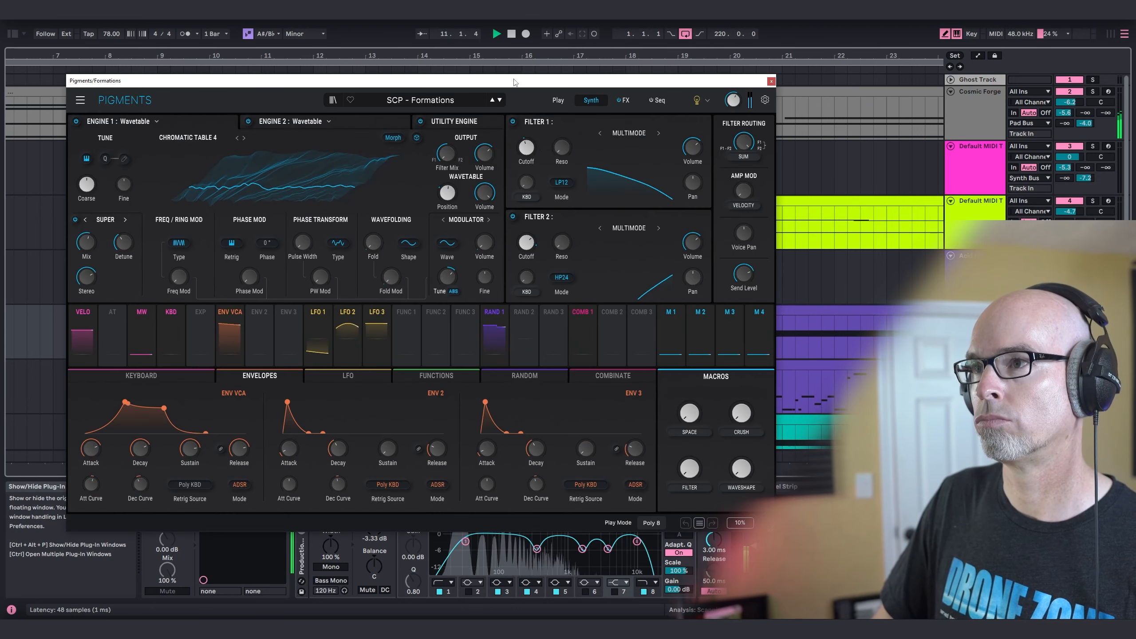
left_click_drag(514, 75, 482, 97)
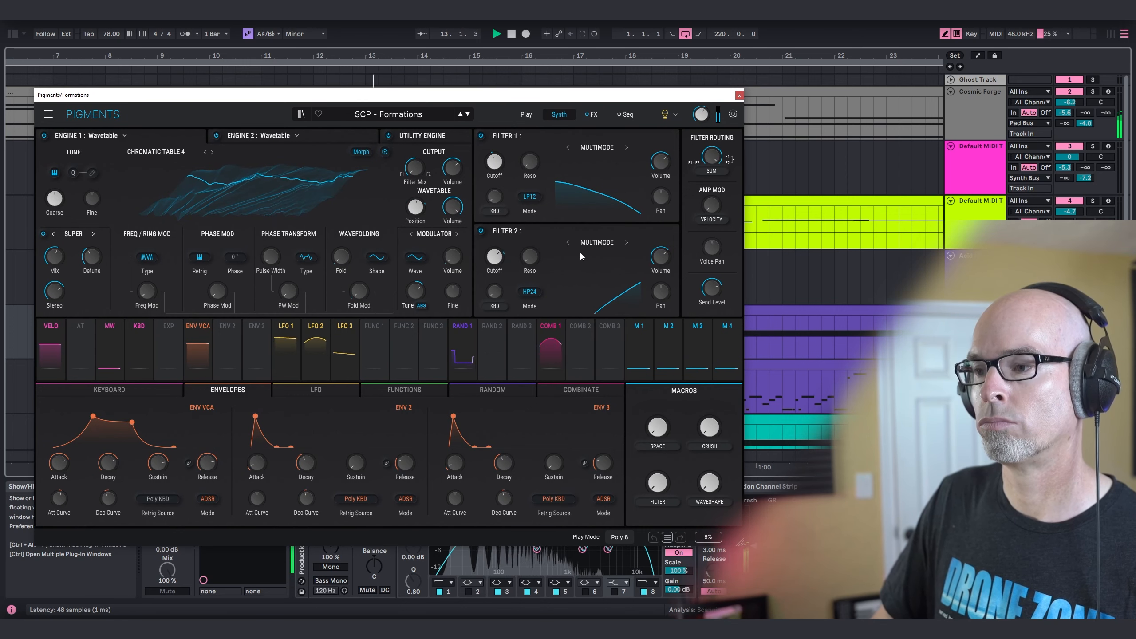
left_click(740, 96)
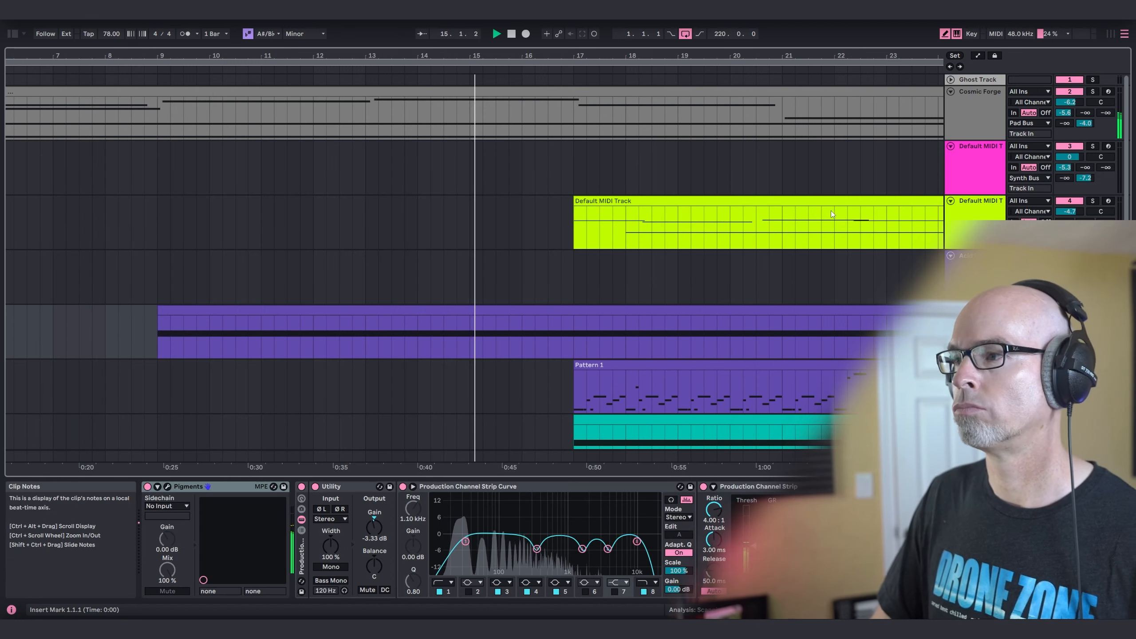
Step: View the Serum synth on the PL Epoch track during playback, and close the plug-in window
left_click_drag(783, 54, 268, 28)
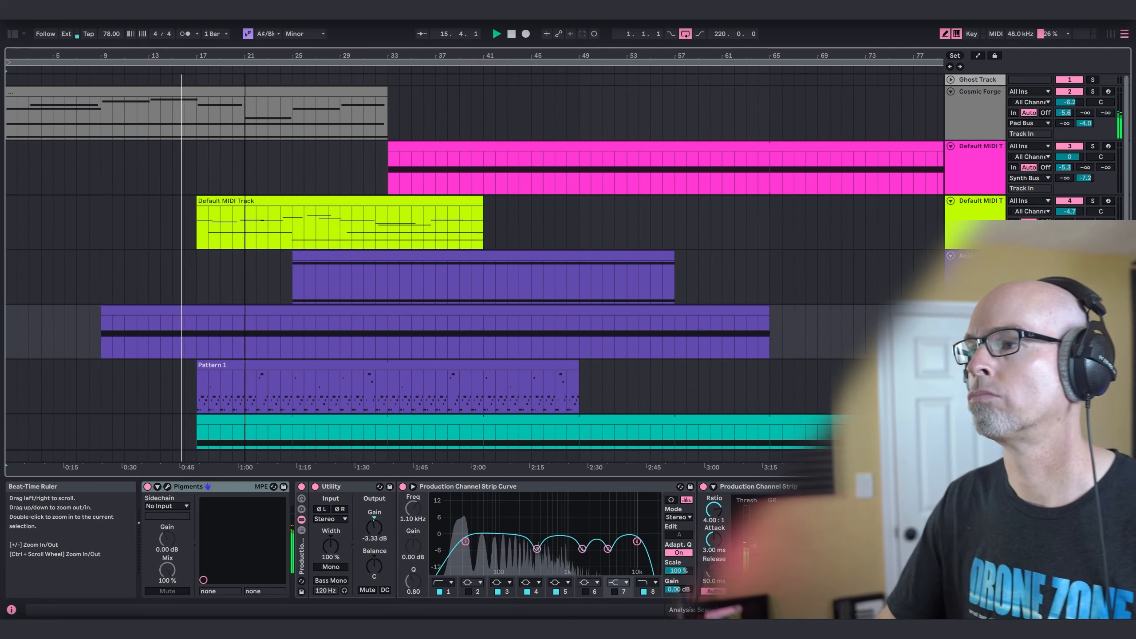
scroll(313, 247, "down", 2)
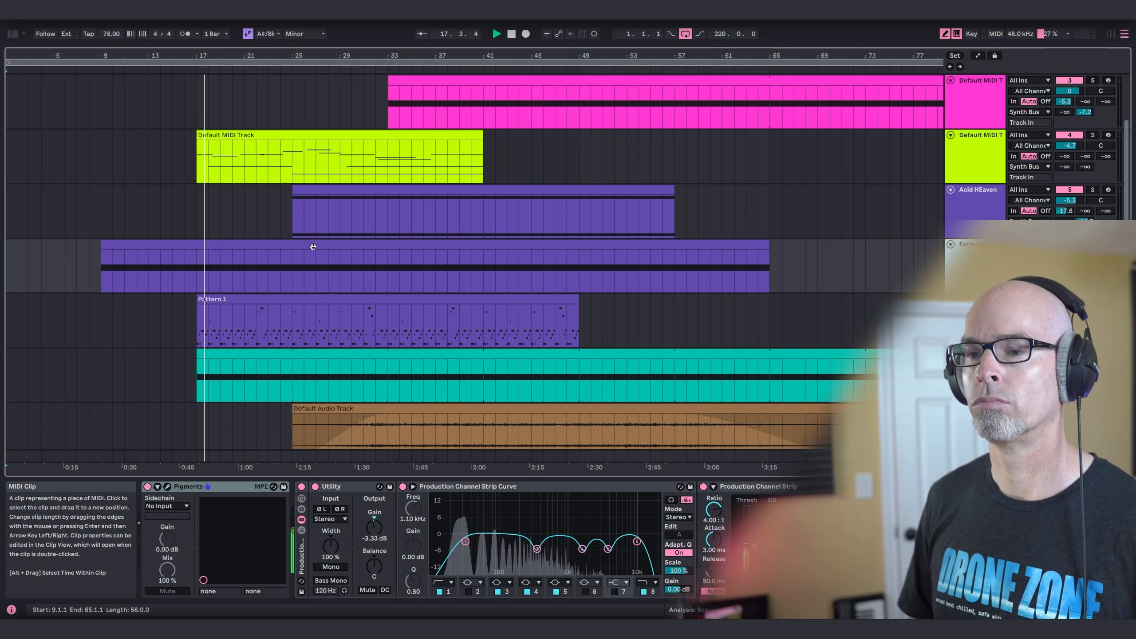
left_click(978, 300)
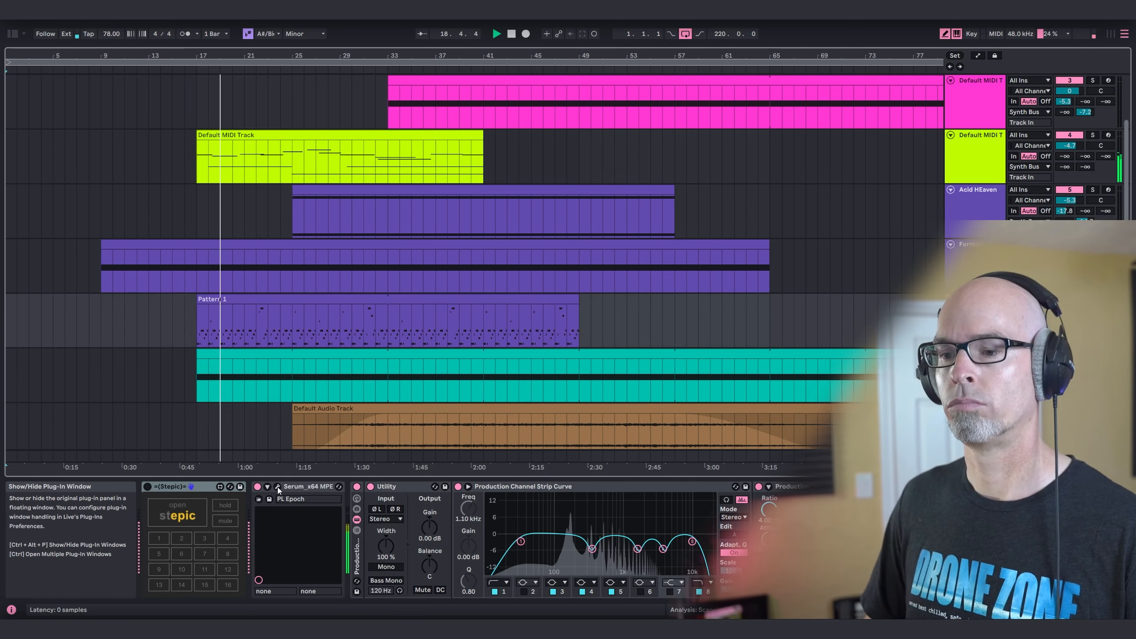
key("ctrl+alt+p")
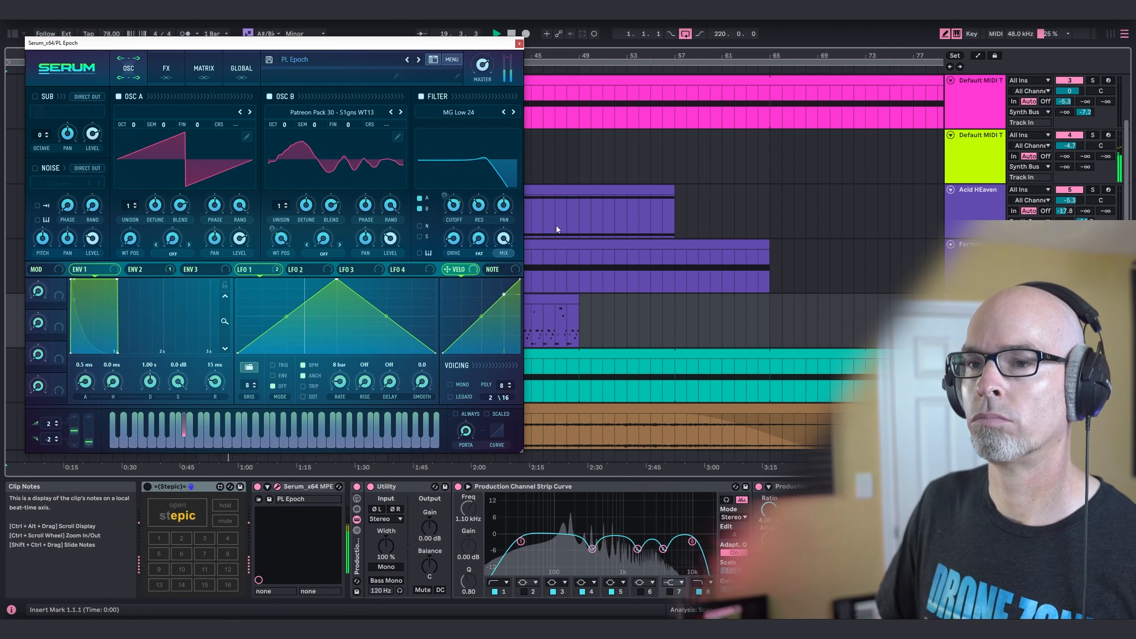
left_click_drag(378, 42, 485, 100)
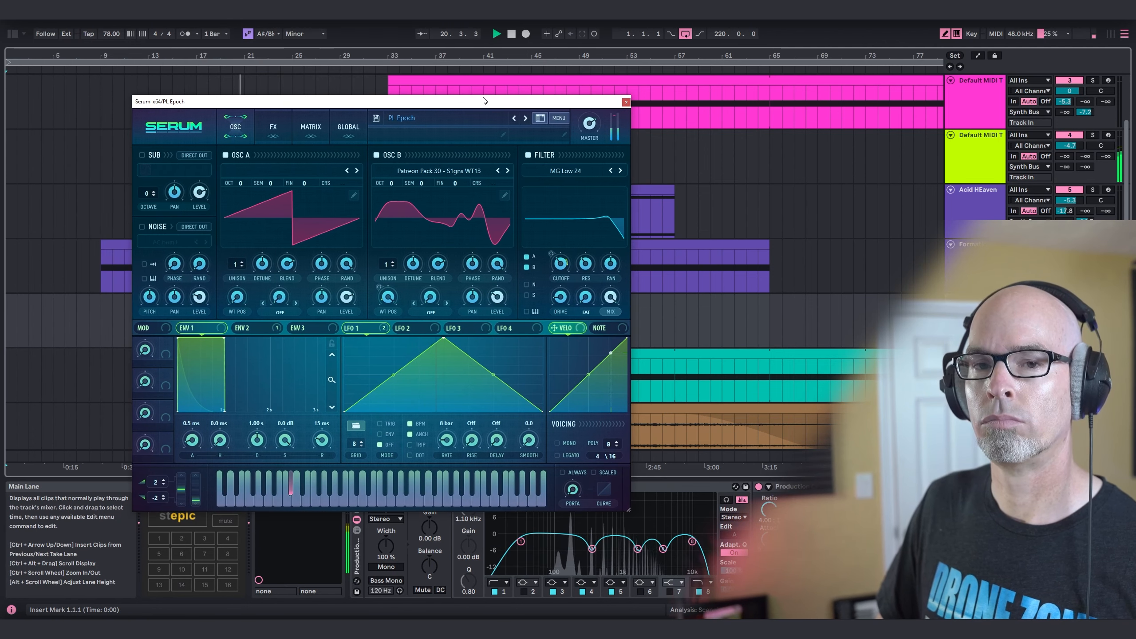
left_click(626, 103)
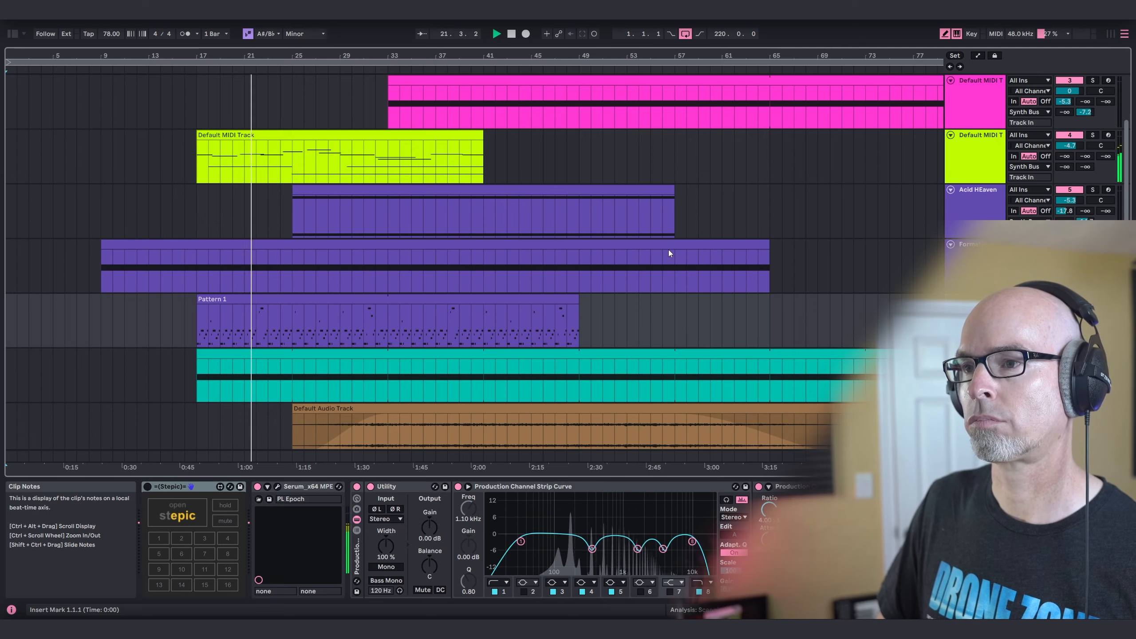
Step: View the Pigments synth on the Acid HEaven track during playback, and close the plug-in window
scroll(663, 257, "down", 3)
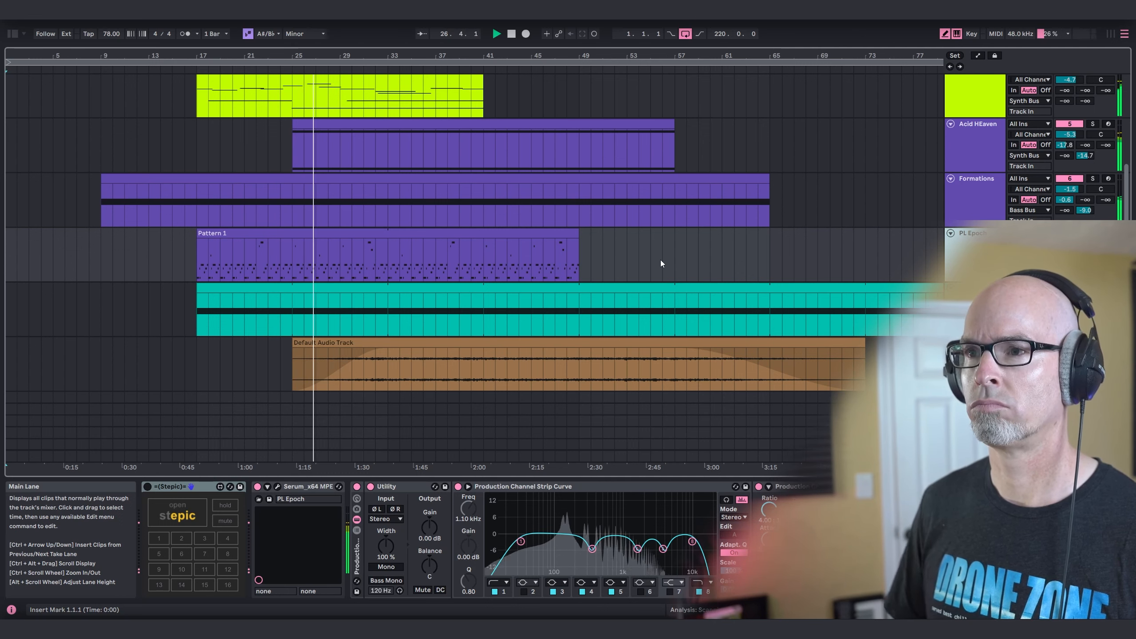
left_click(981, 134)
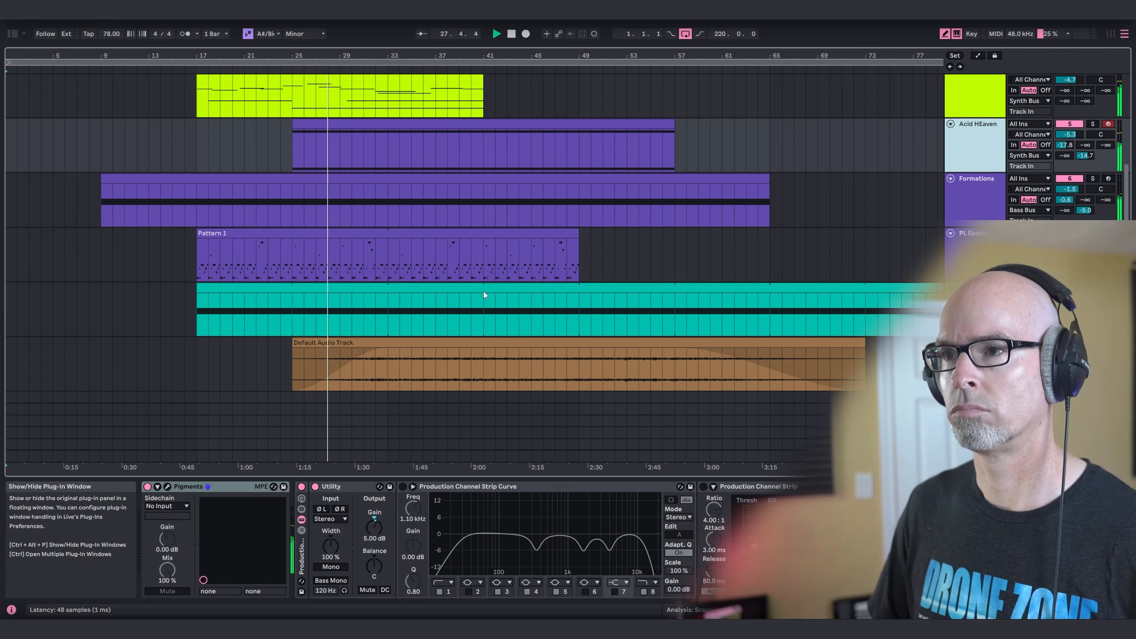
key("ctrl+alt+p")
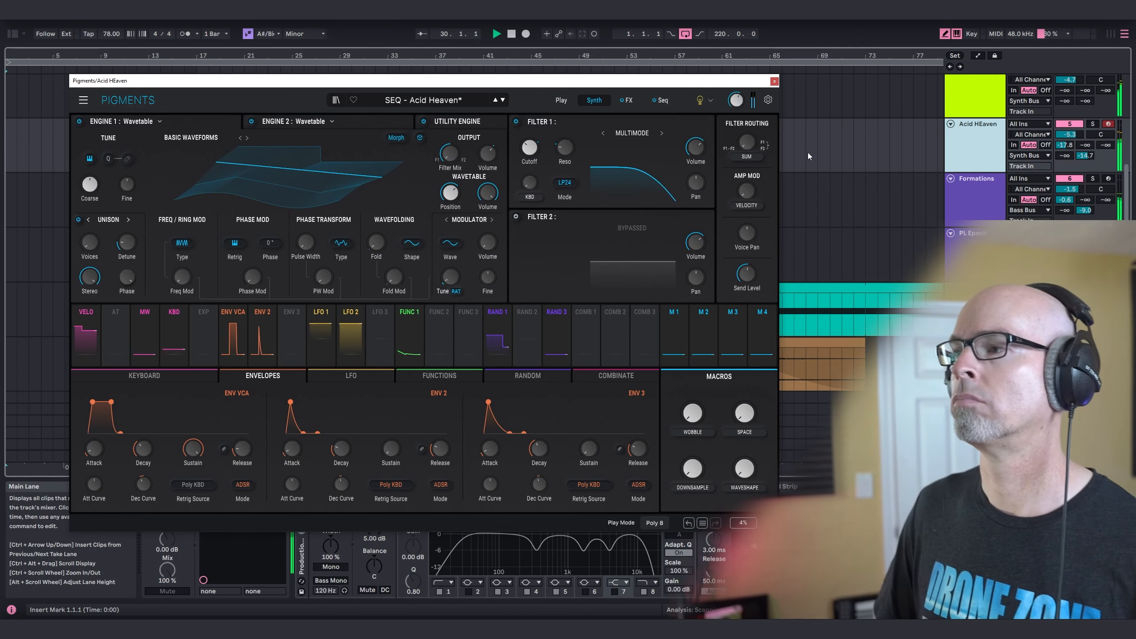
left_click(774, 82)
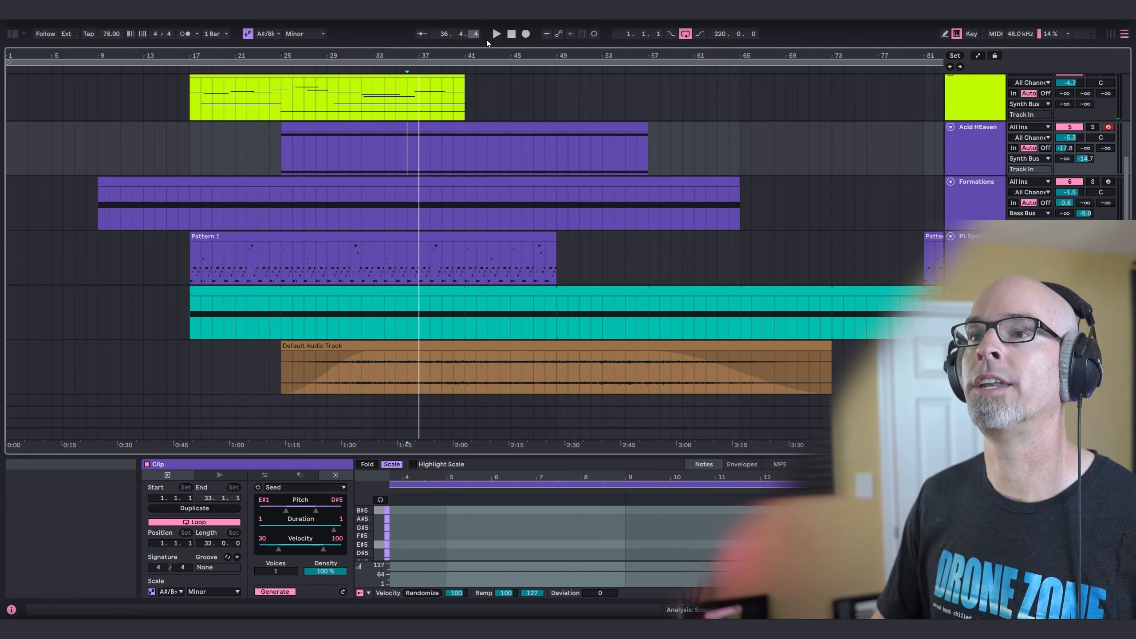
Step: Return the song position to 1.1.1 and play the arrangement from the beginning
scroll(387, 182, "up", 3)
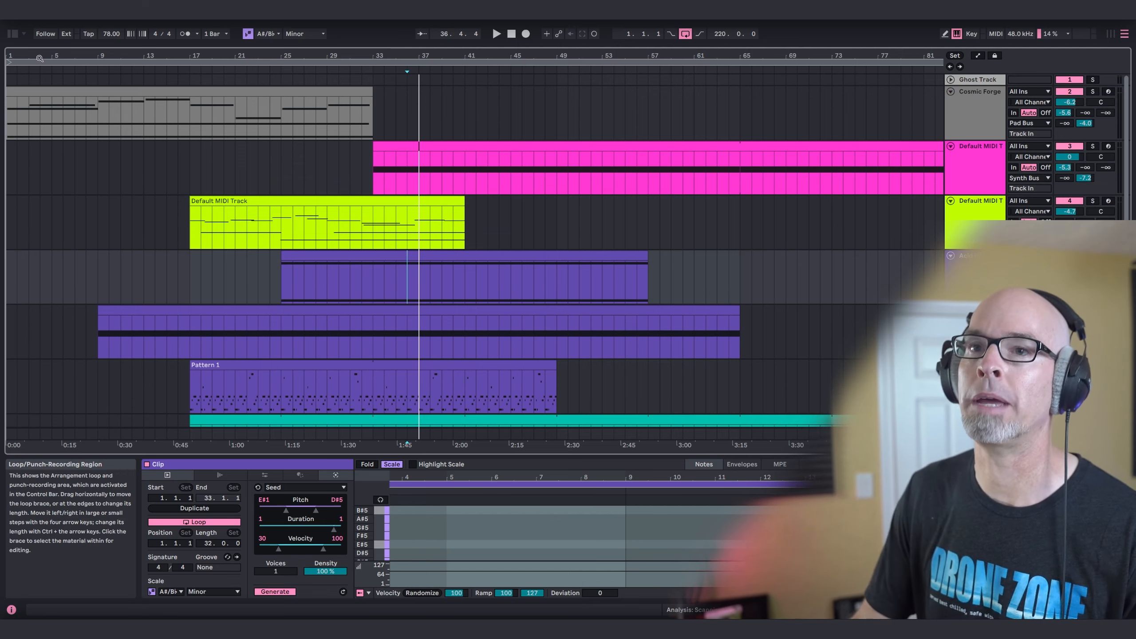
double_click(514, 35)
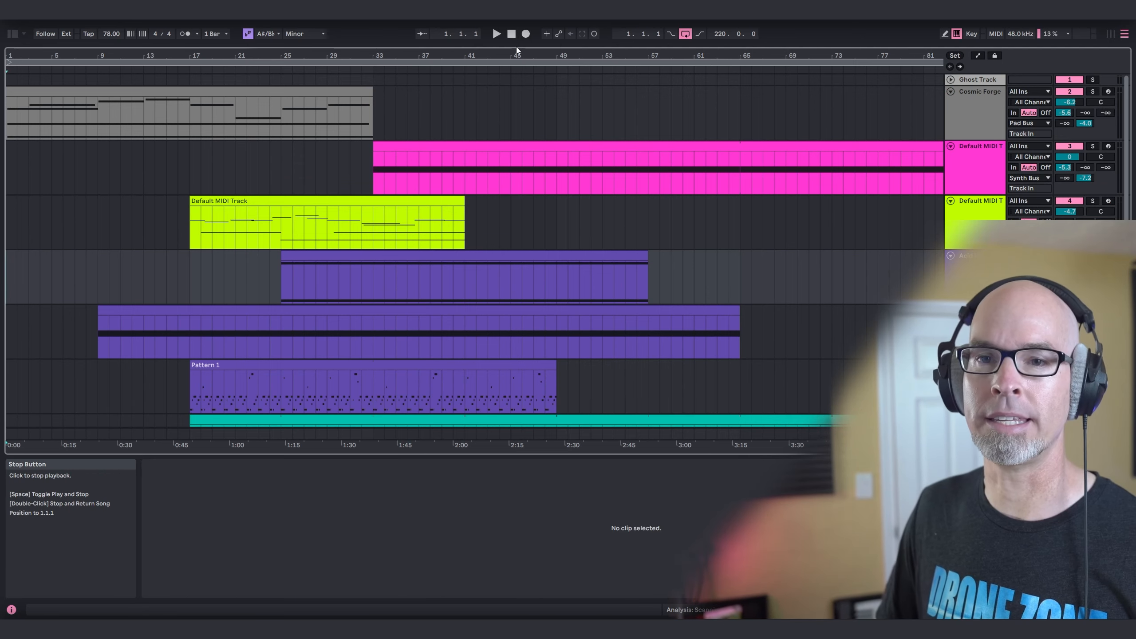
key("space")
left_click_drag(20, 56, 883, 98)
Step: Show the Cosmic Forge track's devices, inspect its Pigments patch SCP The Cosmic Forge, and close the plug-in window
left_click(882, 98)
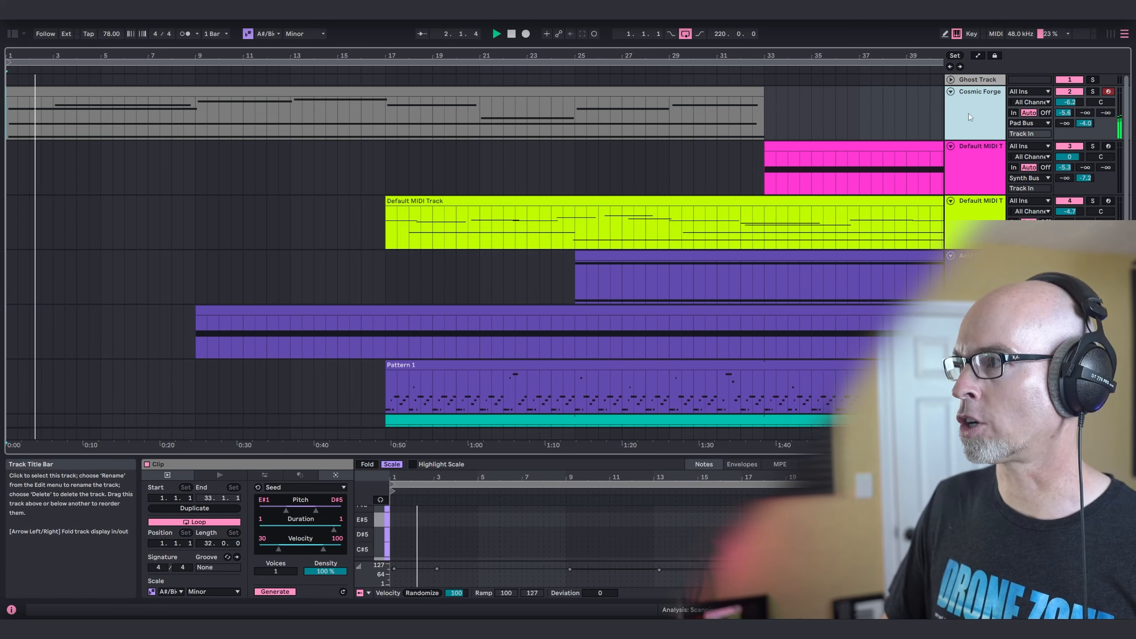
key("shift+Tab")
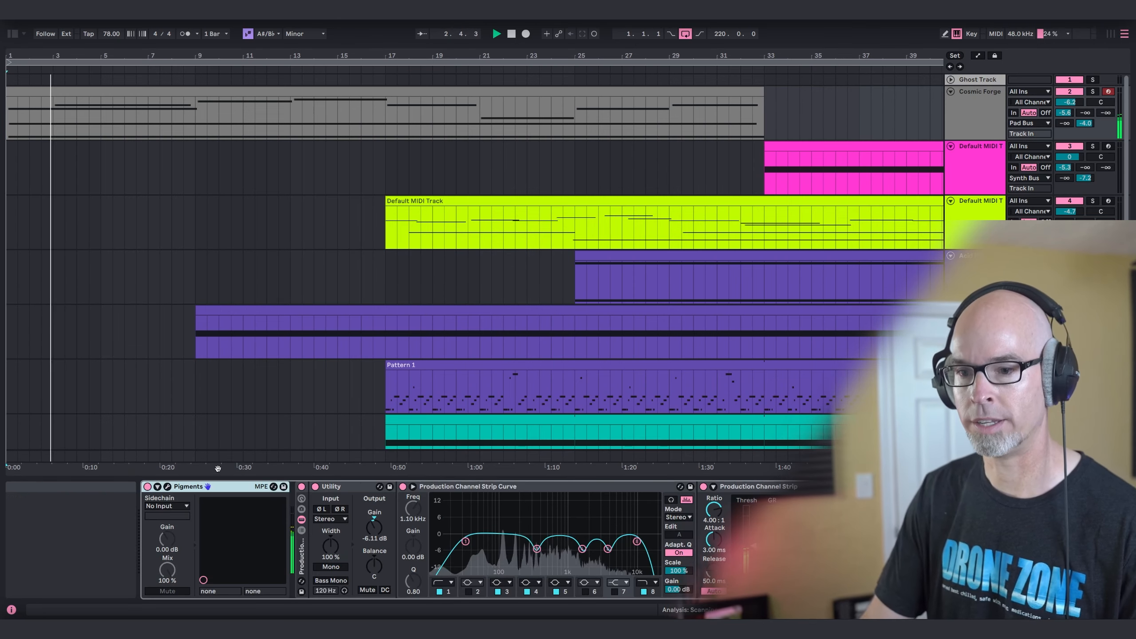
left_click(166, 486)
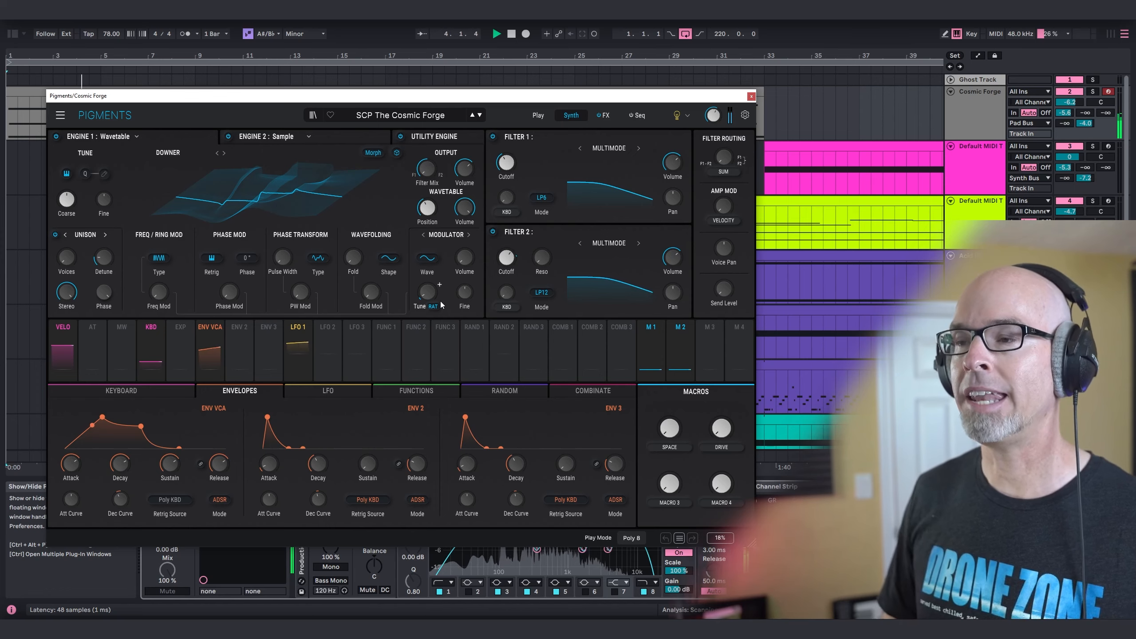
left_click(751, 97)
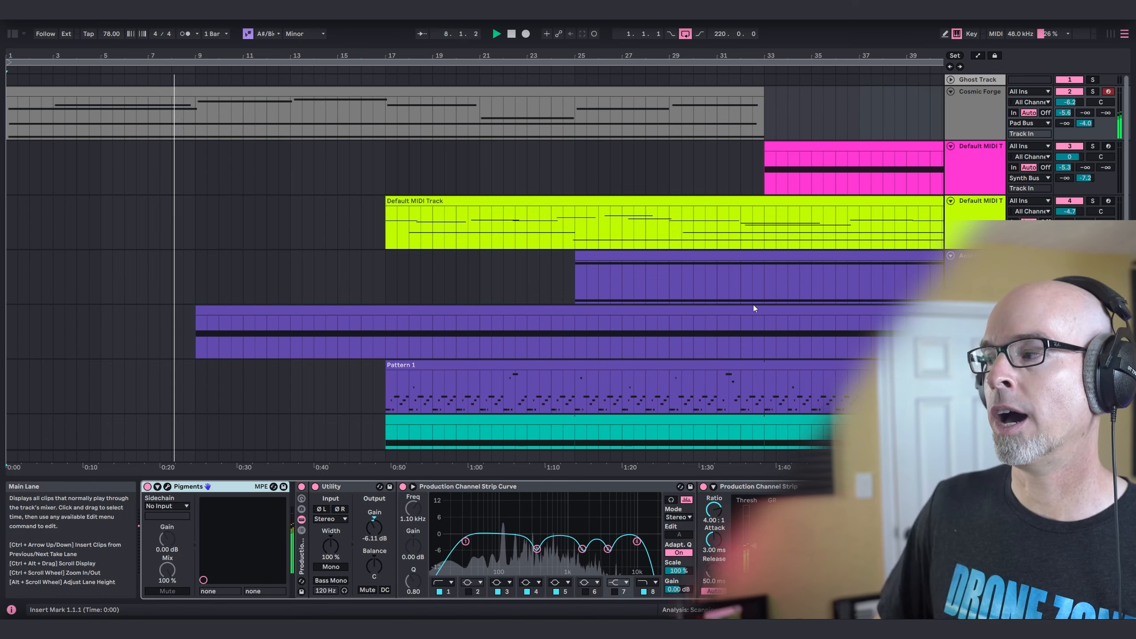
Step: Inspect the SCP - Formations patch in Pigments on the Formations track, and close the plug-in window
left_click(975, 315)
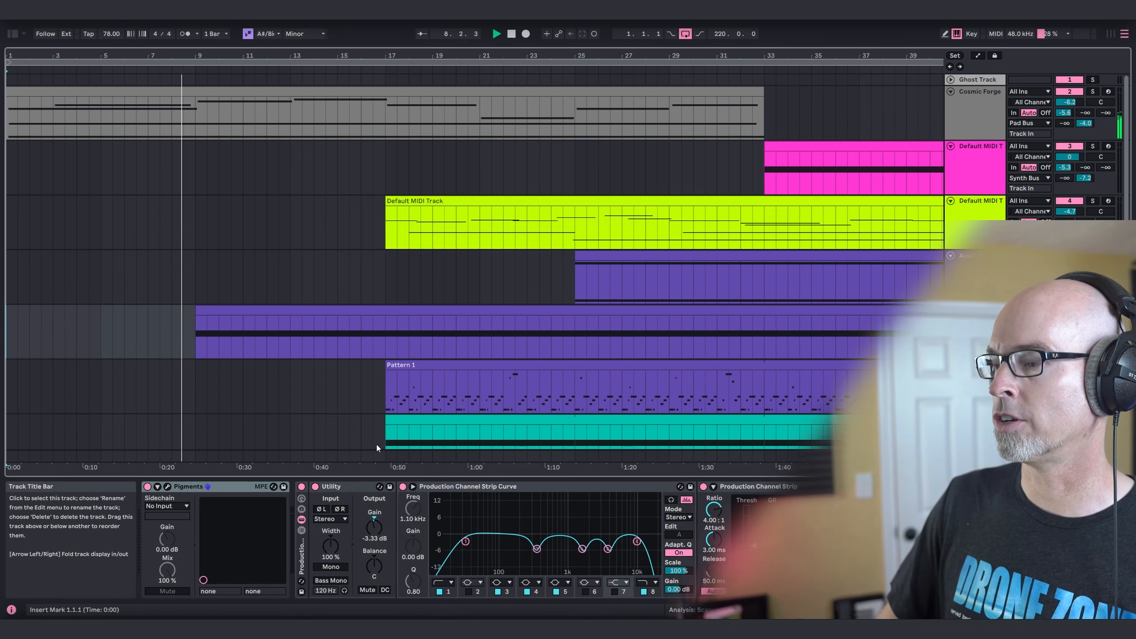
left_click(167, 486)
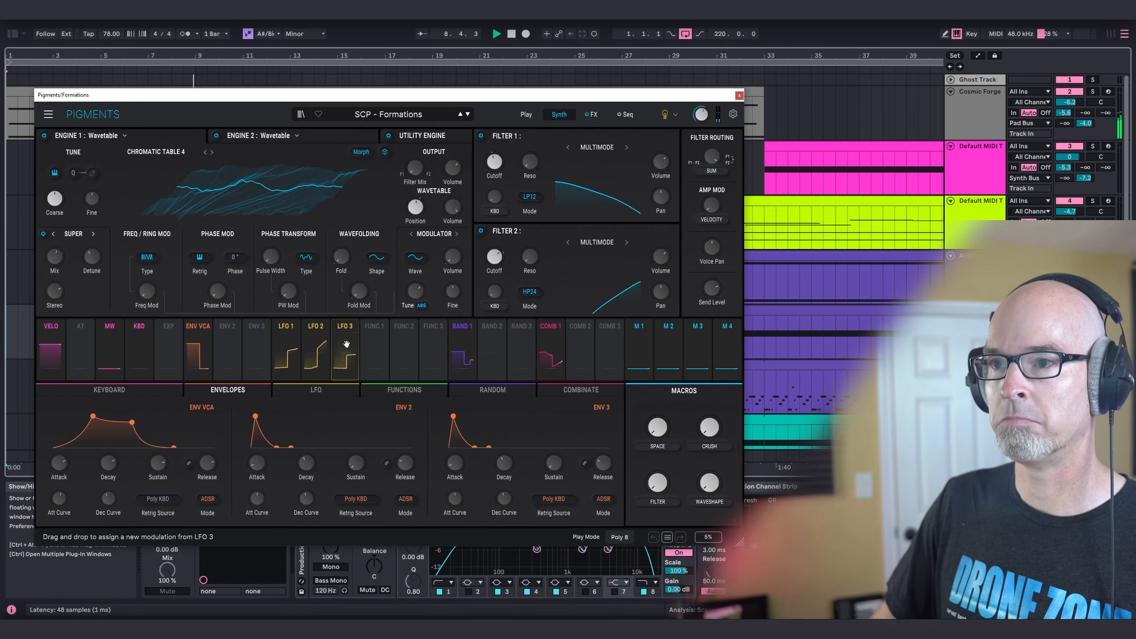
left_click(739, 97)
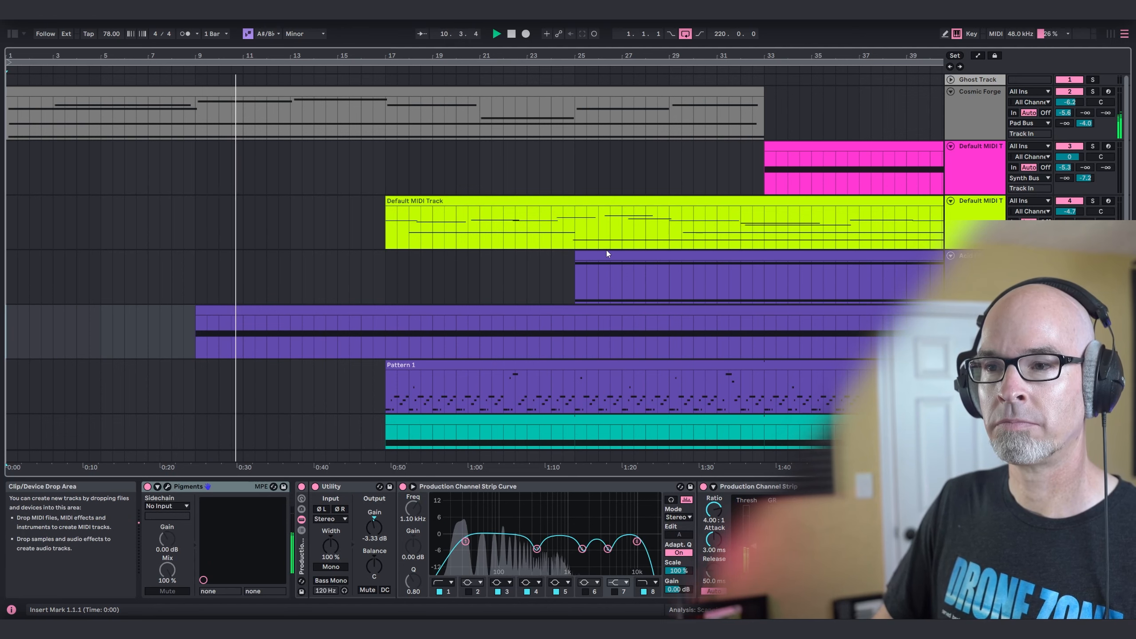
Step: Stop playback and insert a new MIDI track below the track holding the Default Audio Track clip
scroll(606, 253, "down", 2)
scroll(609, 250, "up", 1)
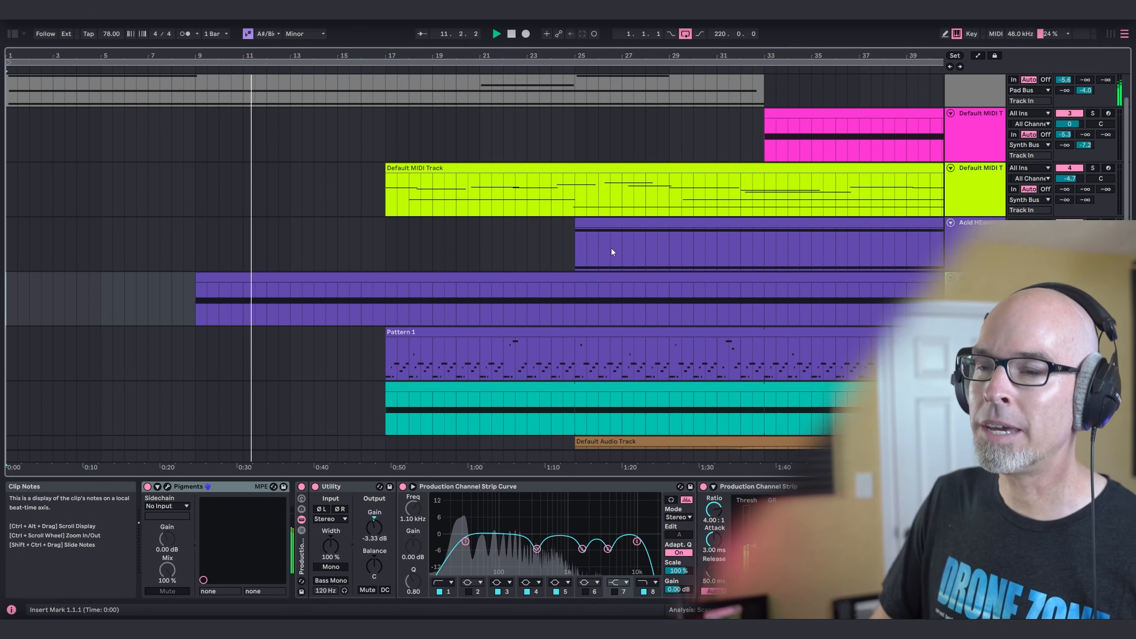
scroll(611, 251, "down", 3)
scroll(626, 252, "down", 1)
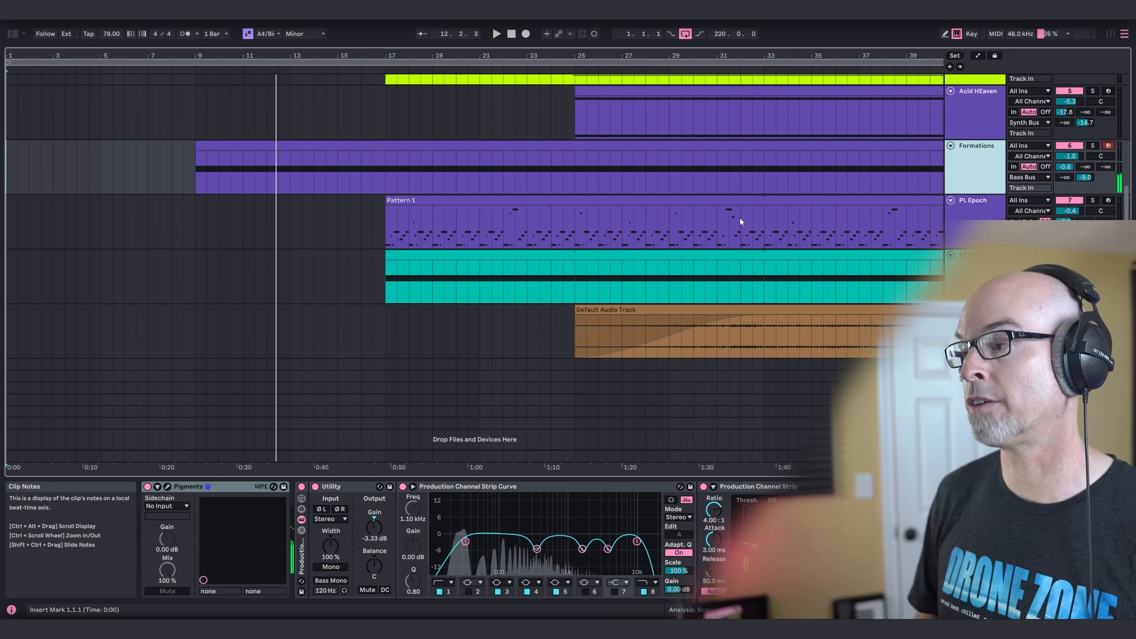
left_click(975, 310)
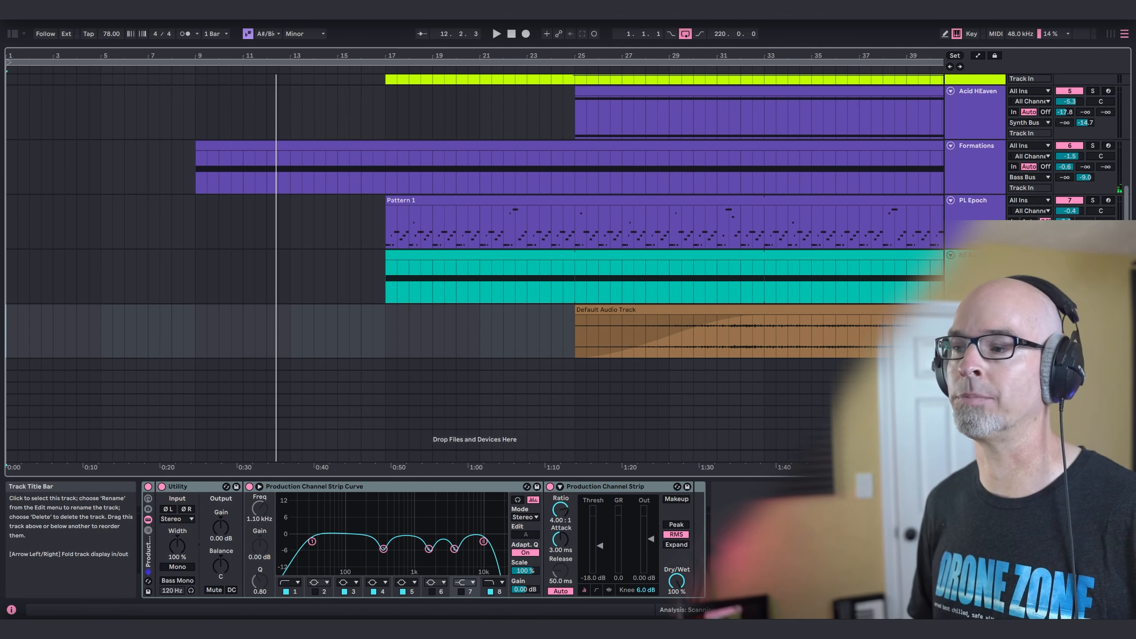
key("ctrl+shift+t")
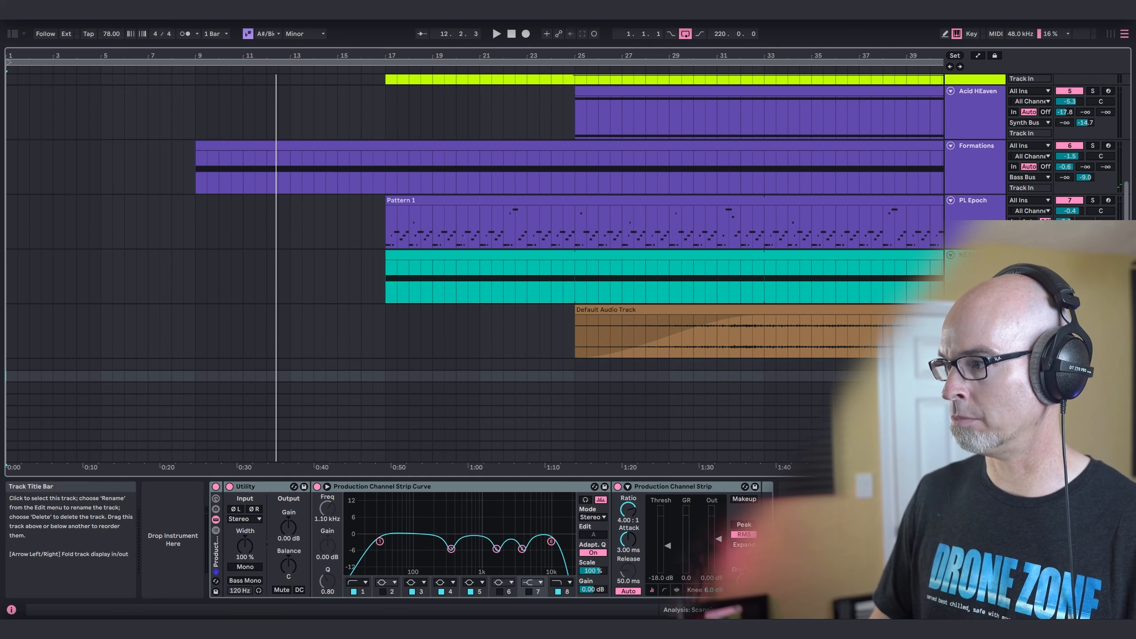
Step: Unfold the new MIDI track and create an empty eight-bar MIDI clip on it from bar 5 to bar 13
left_click(951, 365)
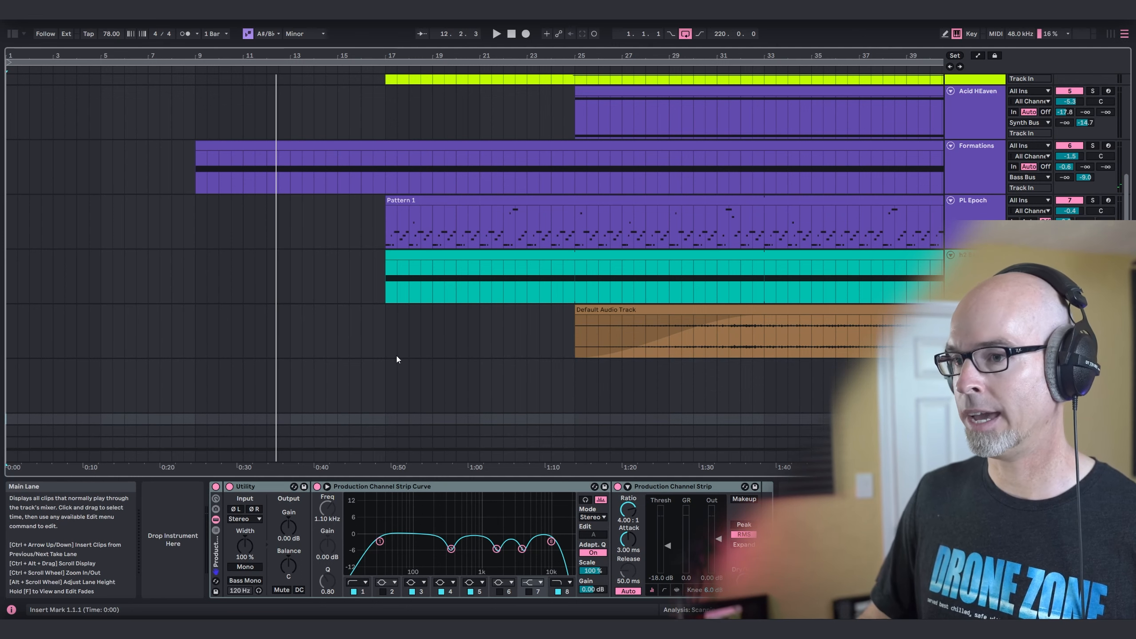
left_click_drag(100, 382, 289, 383)
key("ctrl+shift+m")
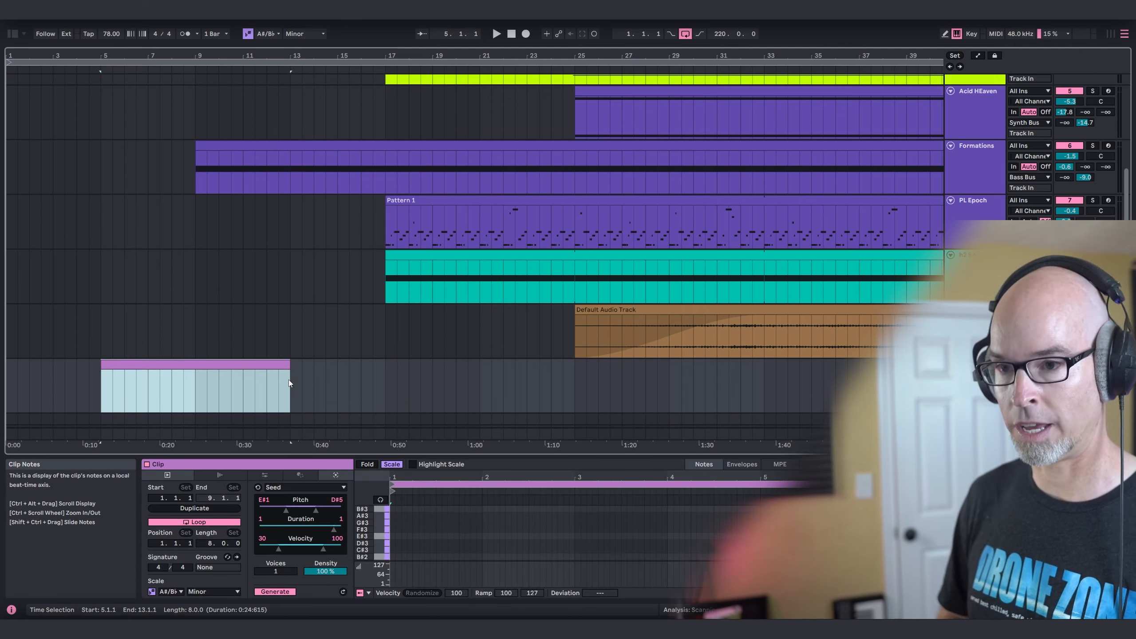
scroll(305, 301, "down", 1)
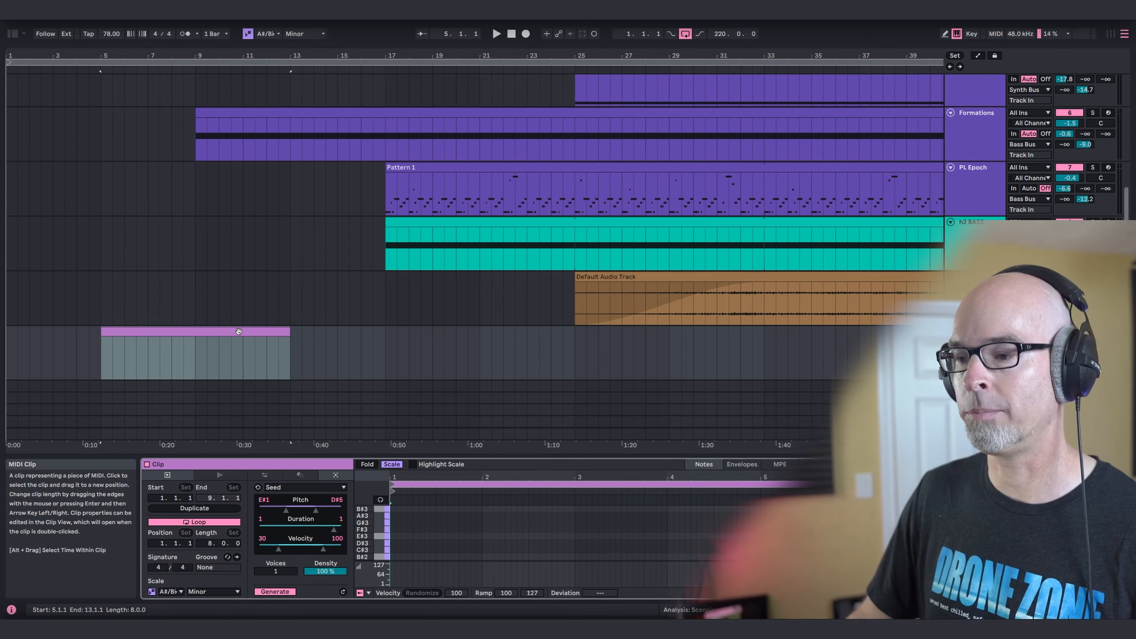
Step: Enlarge the note editor and generate random notes in the clip with Seed, regenerating several times for a new pattern
left_click_drag(605, 457, 572, 222)
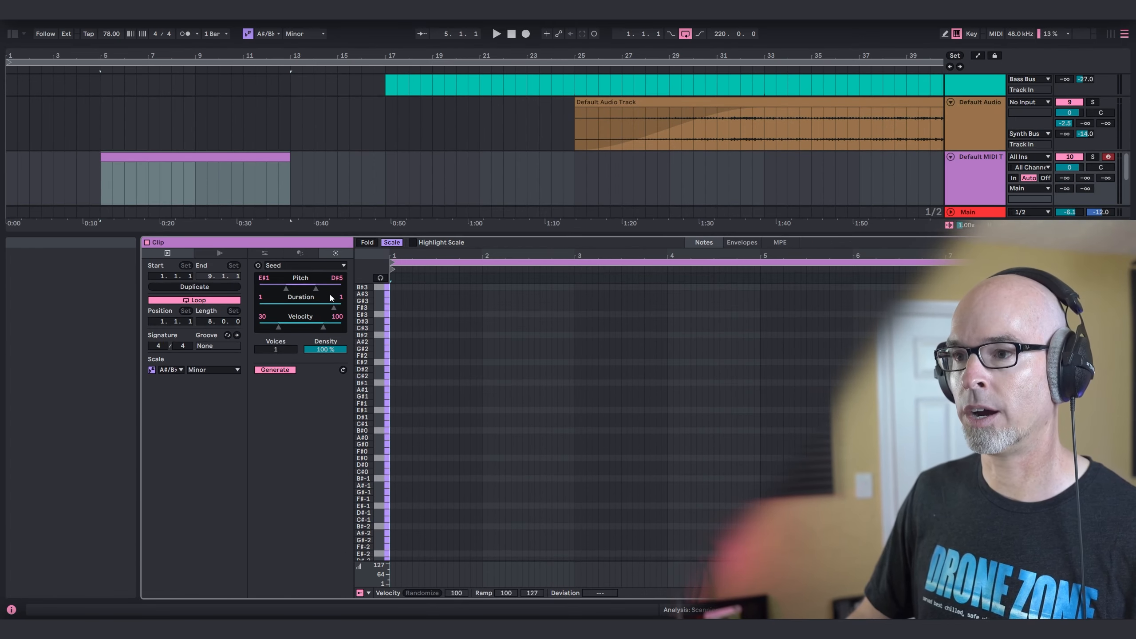
left_click(343, 370)
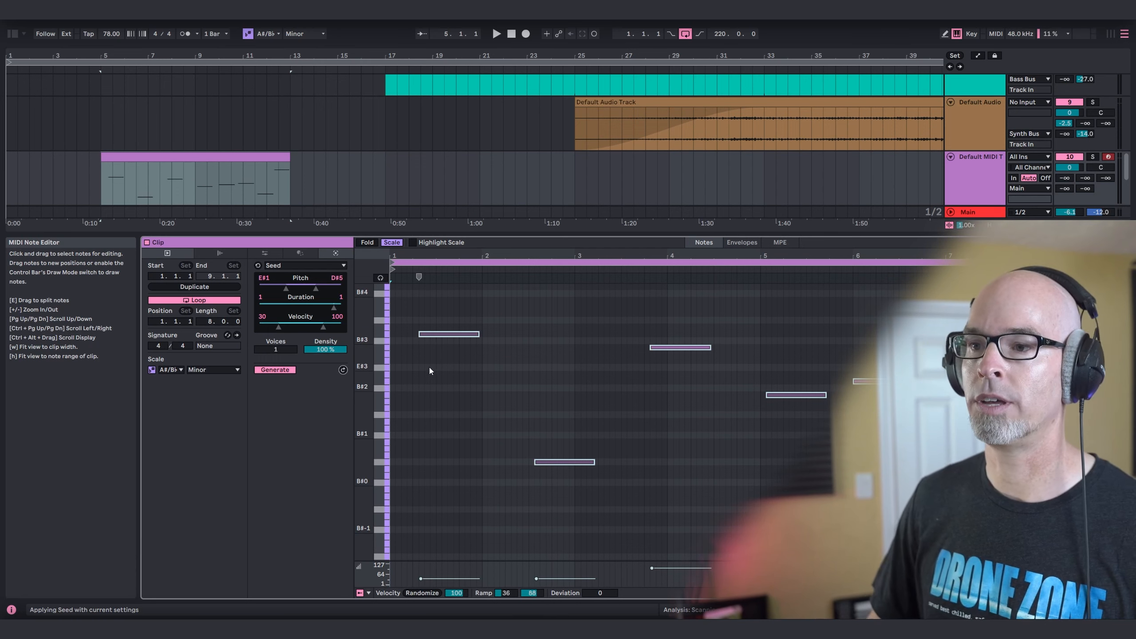
left_click(343, 370)
left_click(342, 369)
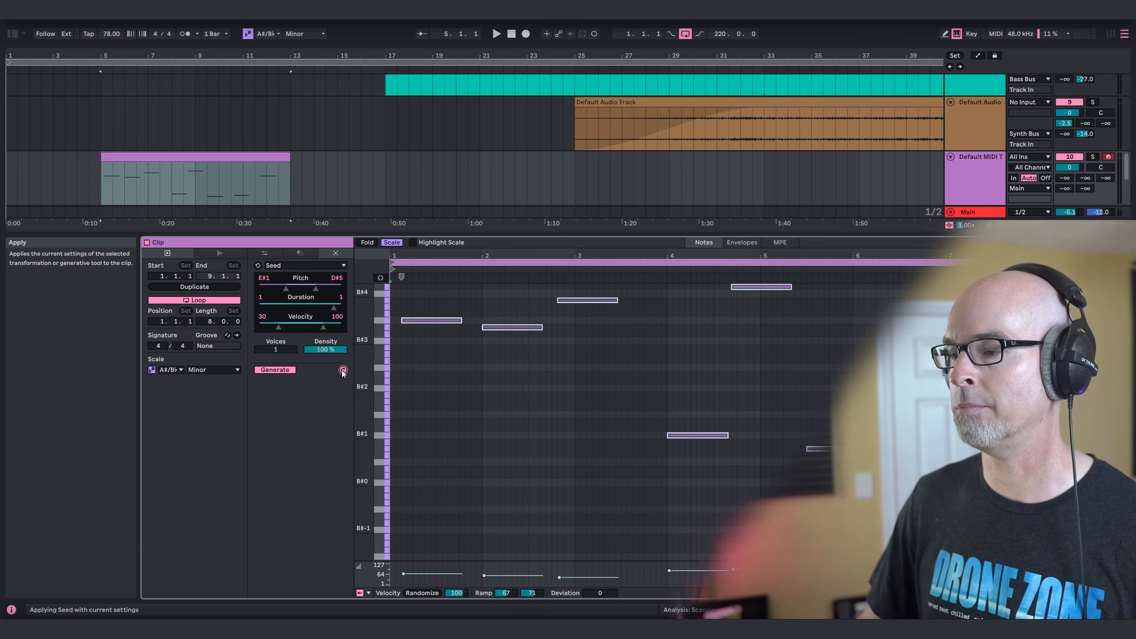
left_click(343, 370)
left_click(342, 370)
left_click(343, 369)
left_click(343, 370)
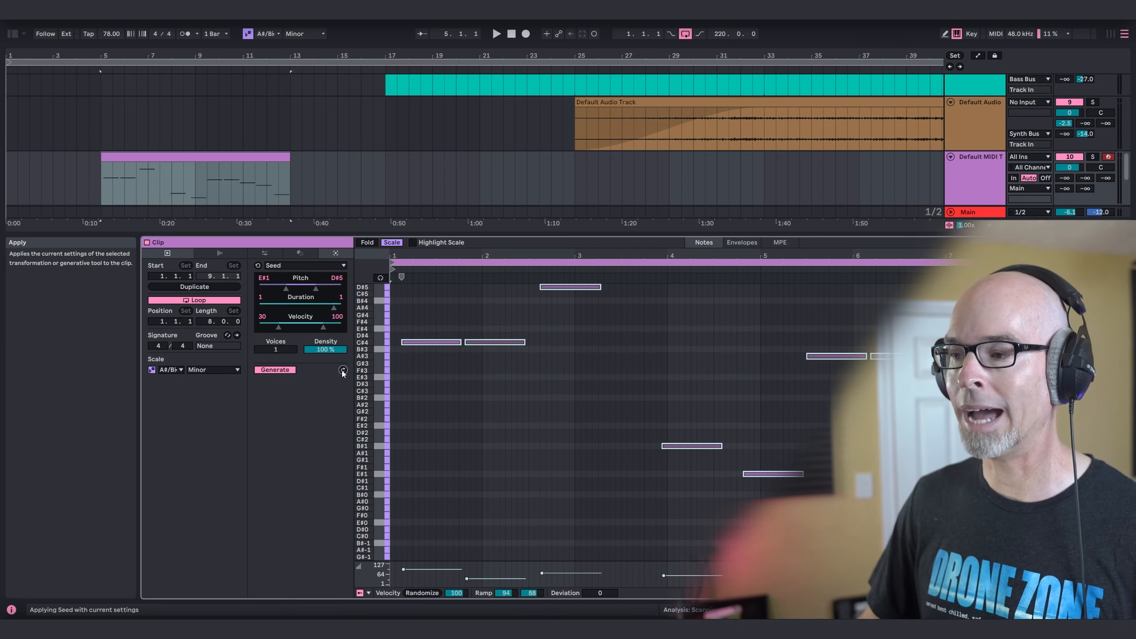
Step: Stretch the first C#4 note from the clip start to 2.3.2 over its neighbour, and lengthen the B#1 and first A#3 notes
left_click(410, 335)
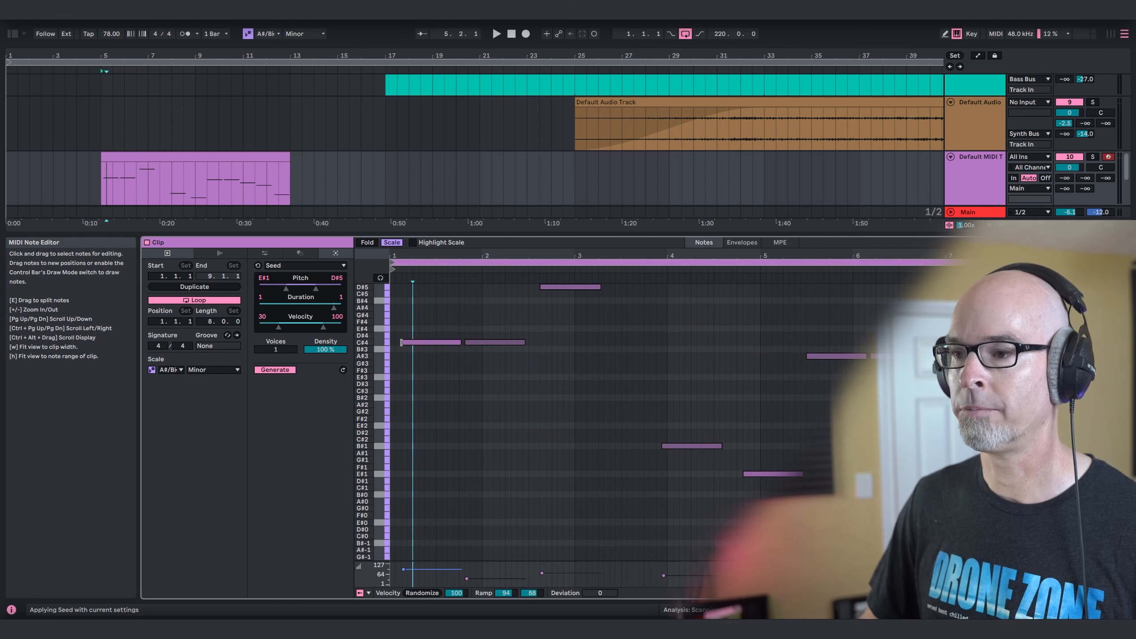
left_click_drag(403, 342, 451, 357)
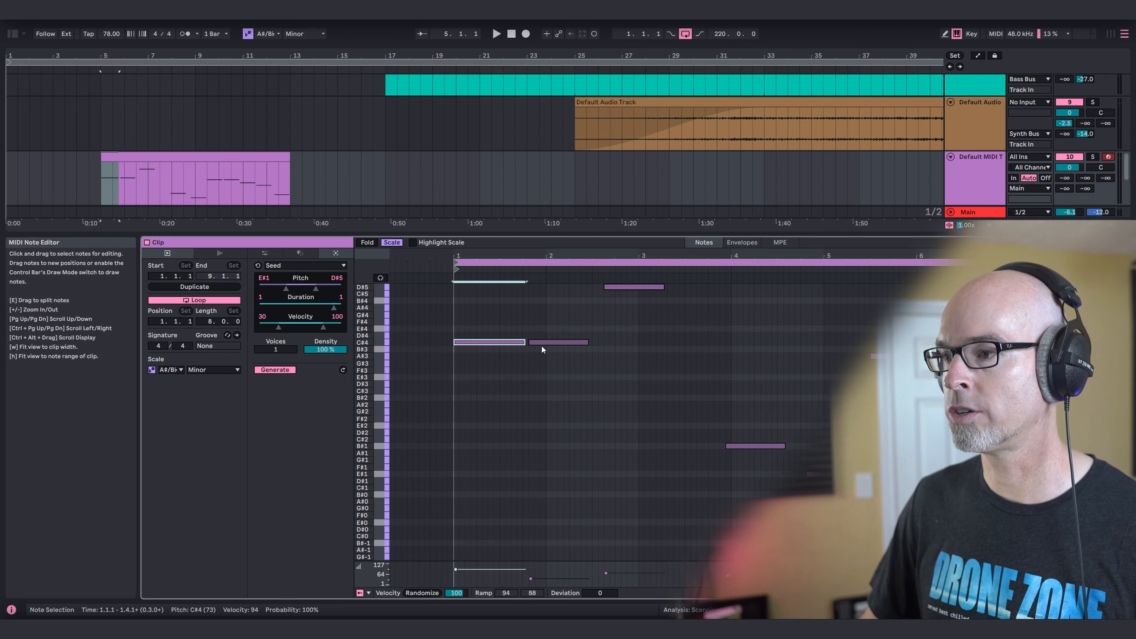
left_click_drag(526, 341, 601, 341)
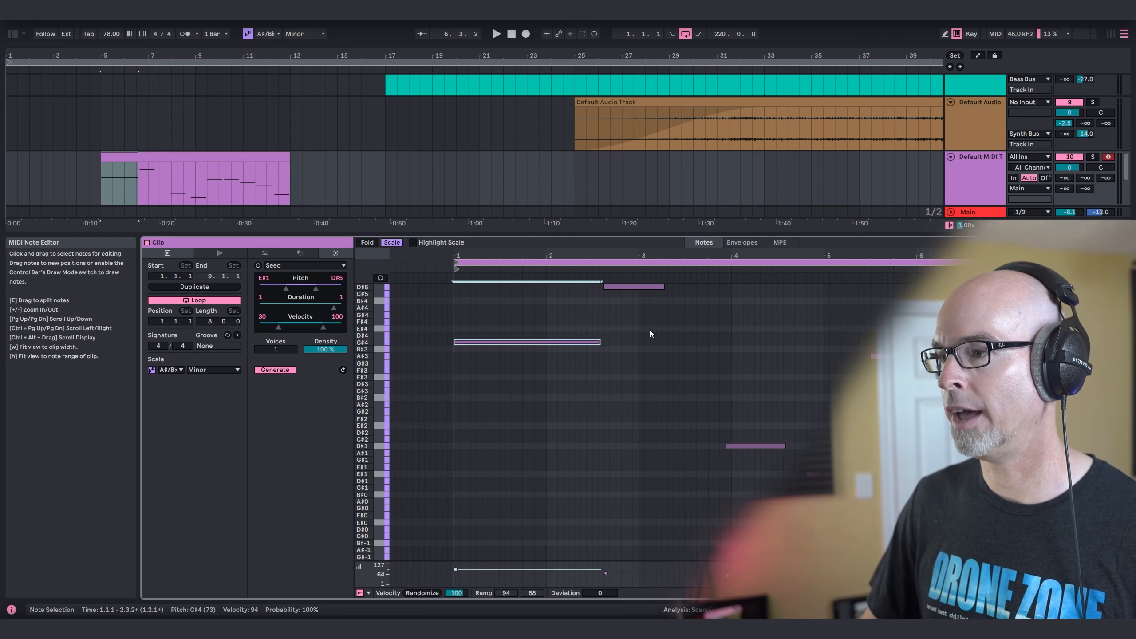
left_click_drag(786, 446, 806, 446)
left_click_drag(930, 356, 1000, 357)
scroll(618, 423, "up", 4)
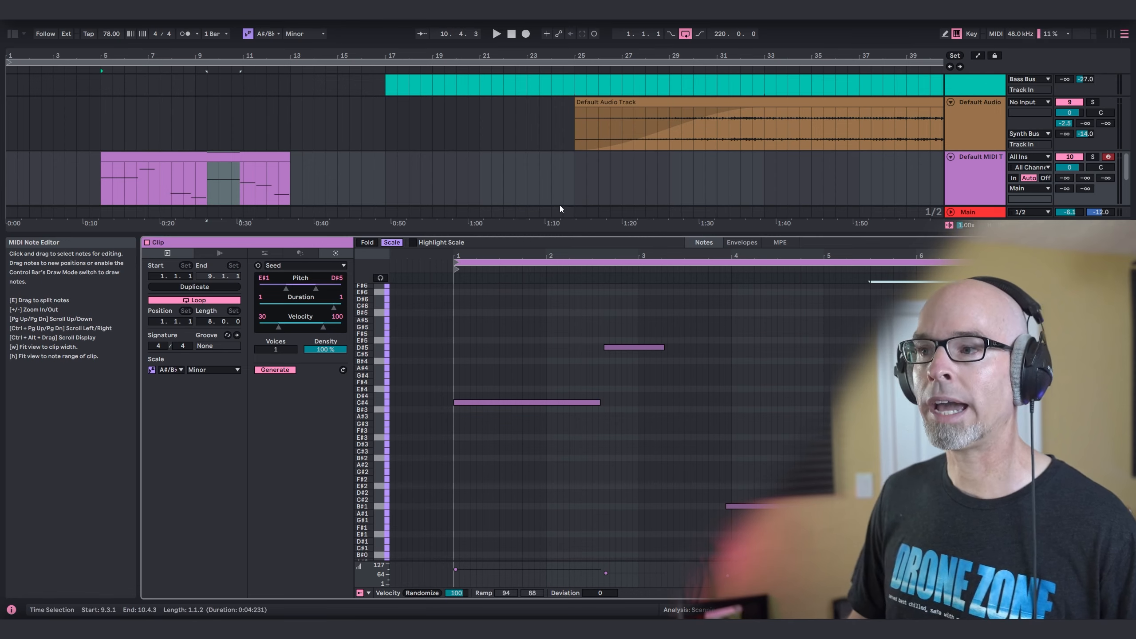
Step: Shrink the note editor and create a one-bar MIDI clip at bar 16 on the empty track below the generated clip
left_click_drag(555, 234, 555, 454)
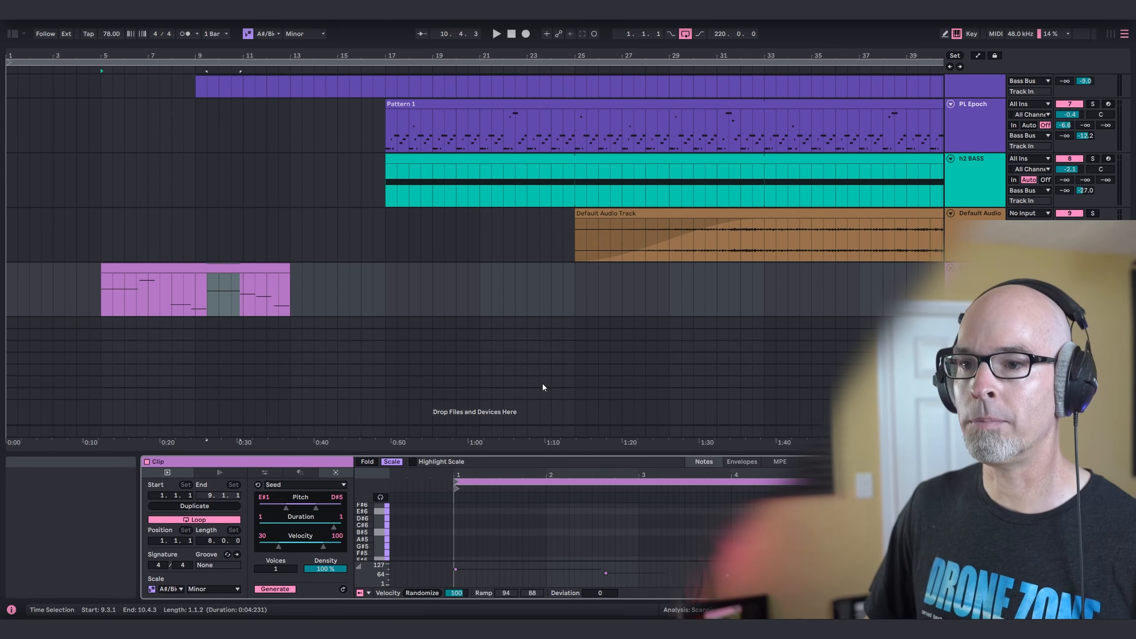
scroll(578, 303, "up", 2)
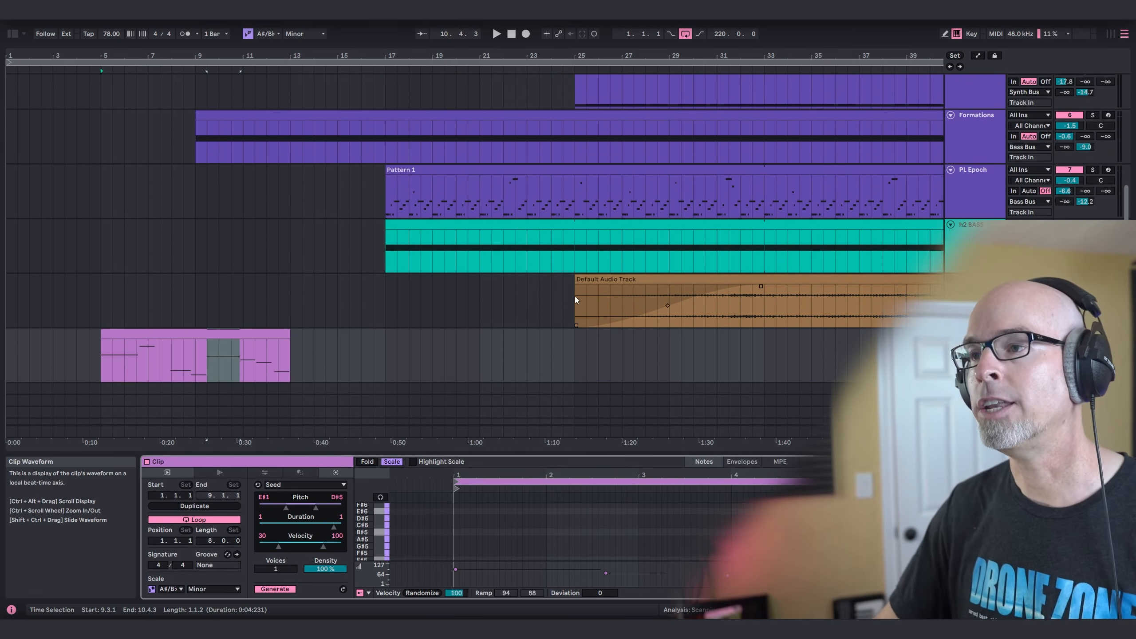
scroll(575, 300, "down", 2)
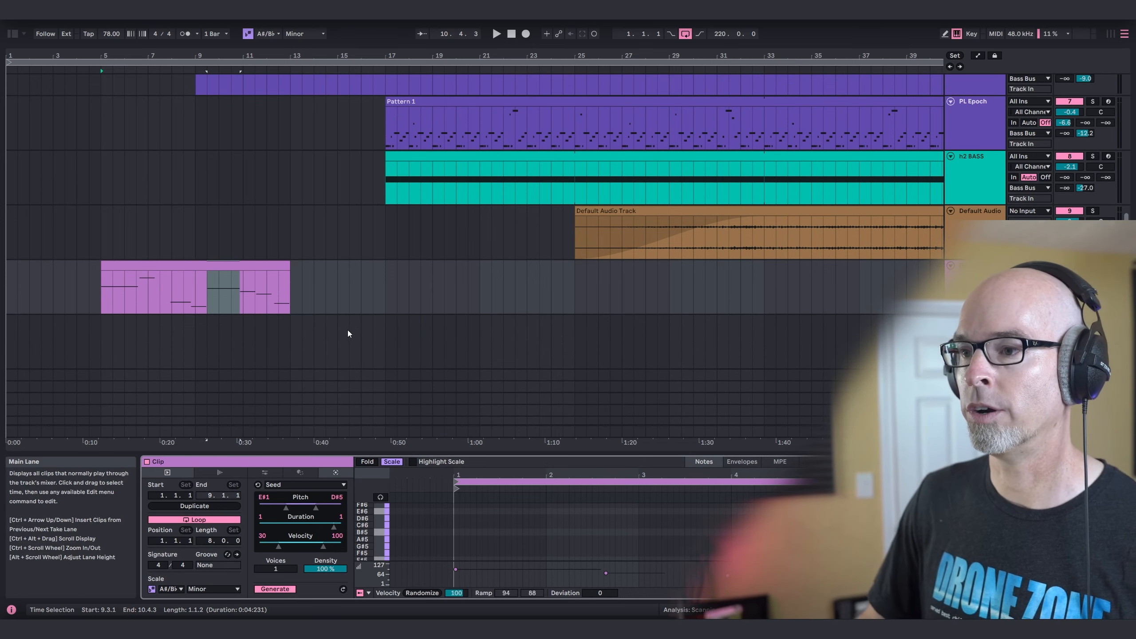
left_click_drag(372, 340, 383, 336)
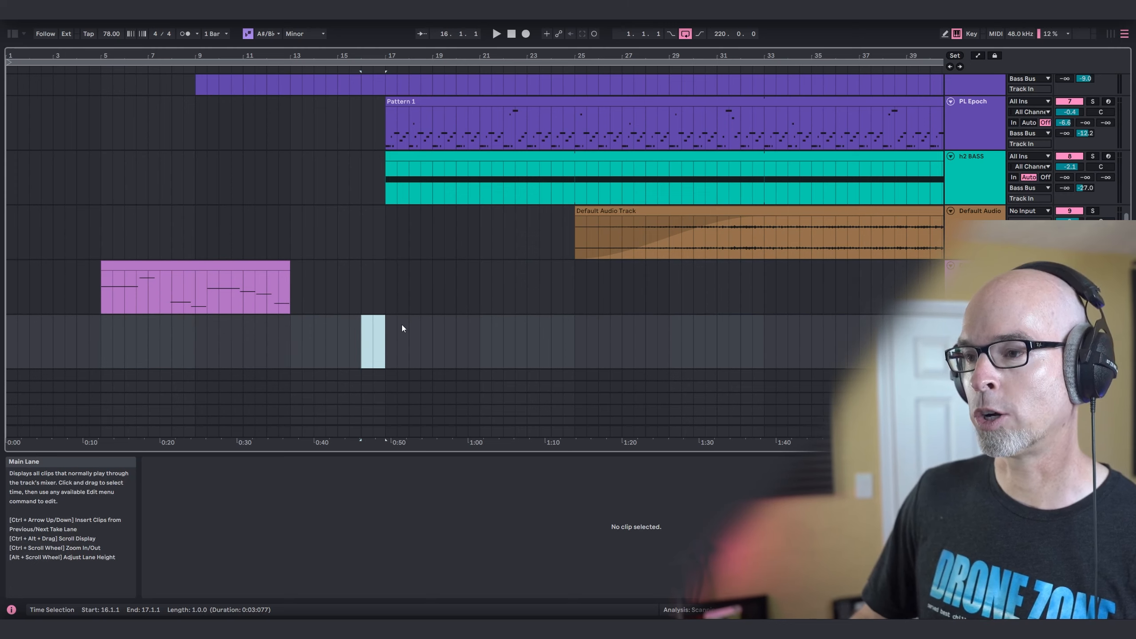
key("ctrl+shift+m")
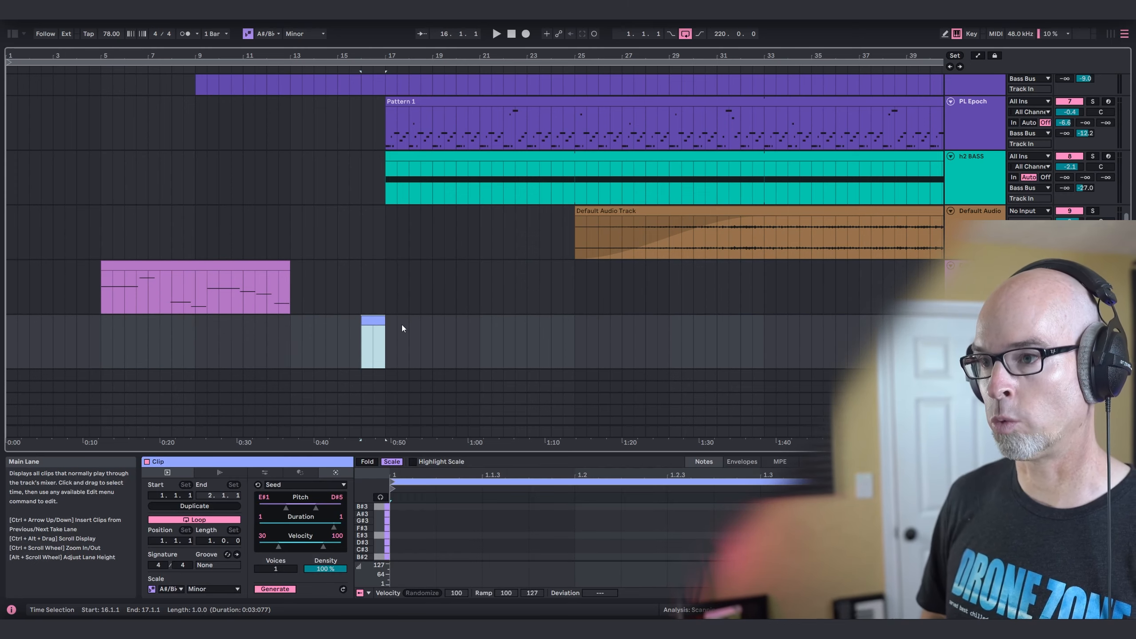
Step: Generate a chord in the one-bar clip with the Stacks generator, using root A#1 and inversion 2
left_click_drag(340, 451, 340, 331)
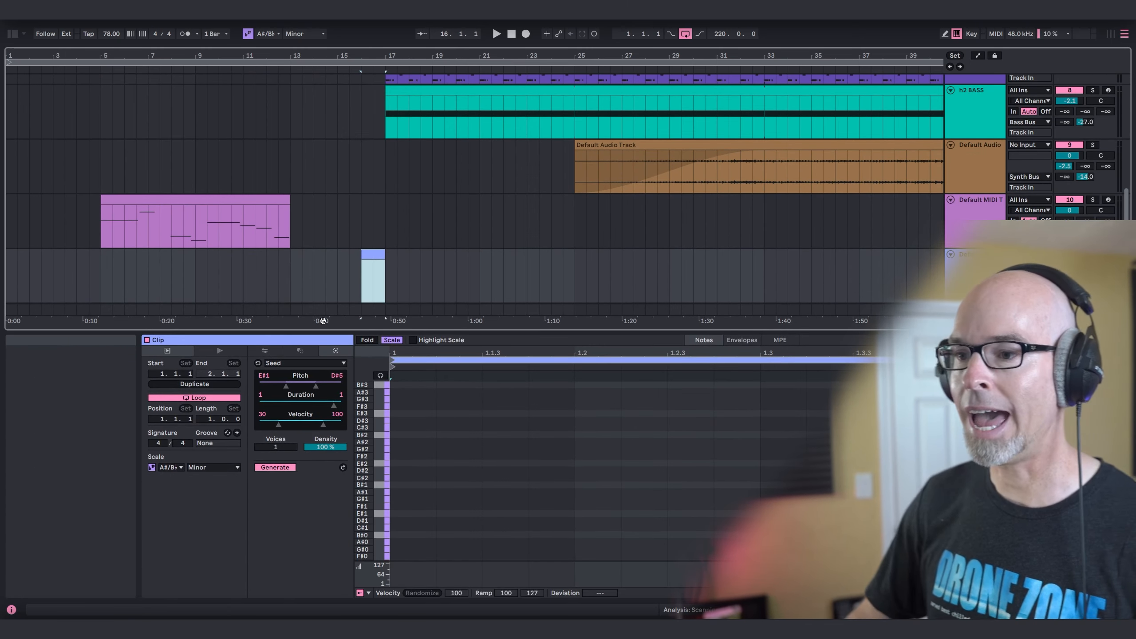
left_click(316, 363)
left_click(313, 409)
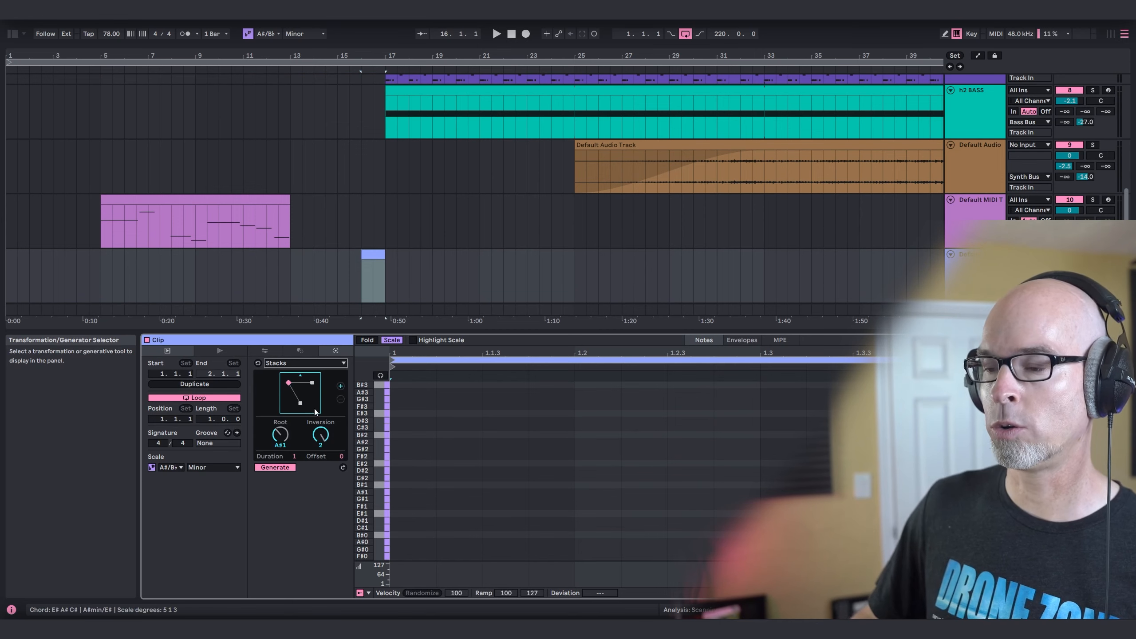
left_click(343, 467)
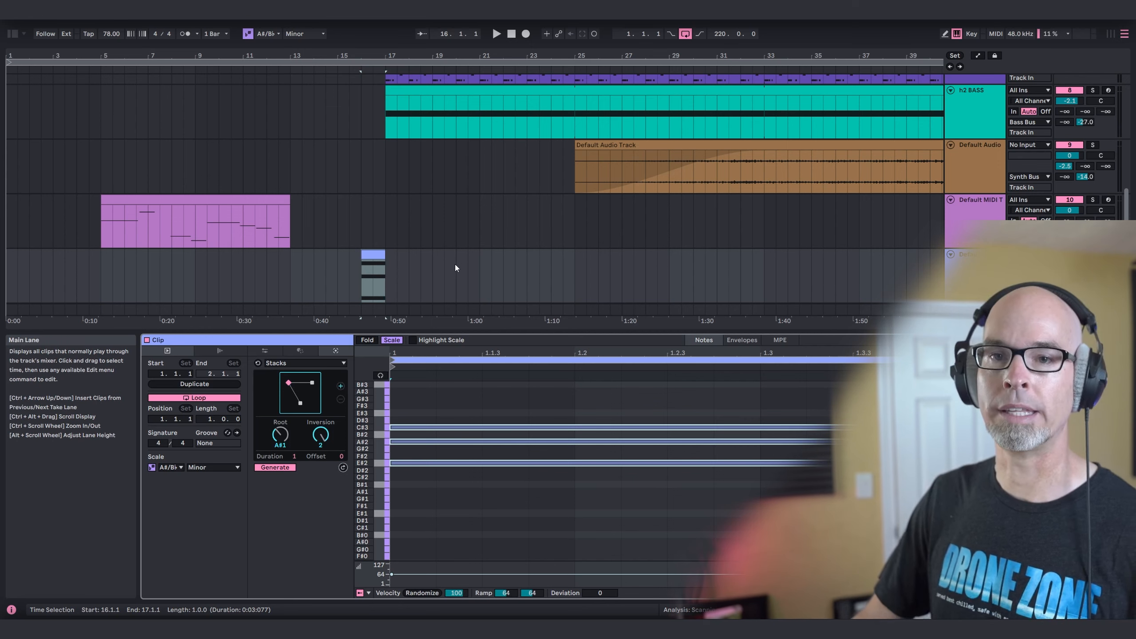
Step: Show the track's devices and load the Current synth from the Main Synths collection in the browser
key("shift+Tab")
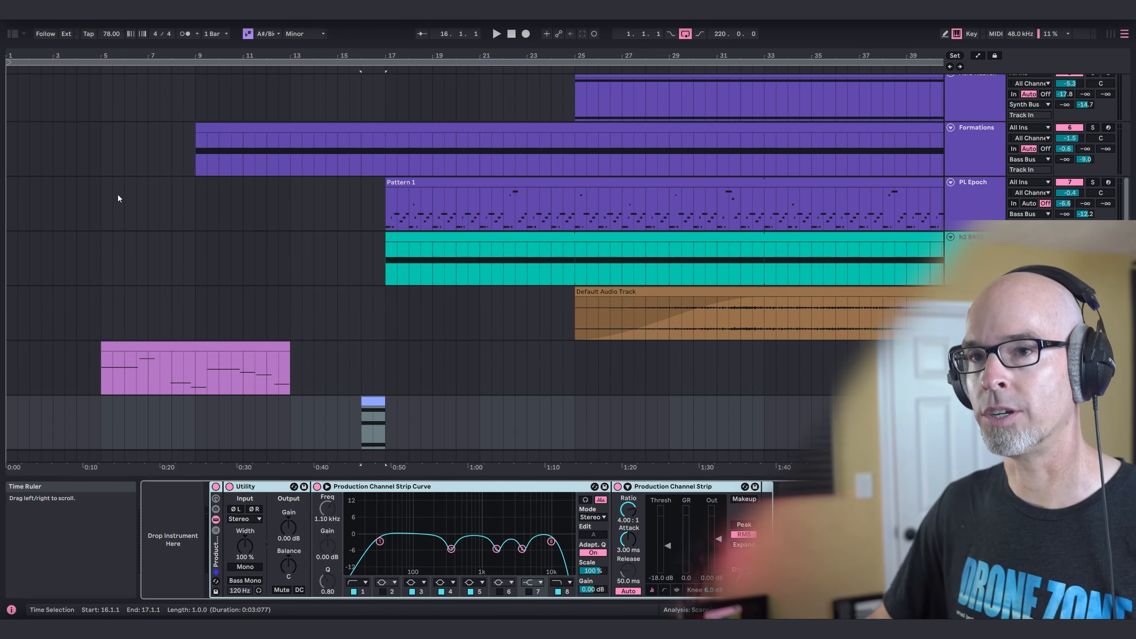
left_click(13, 34)
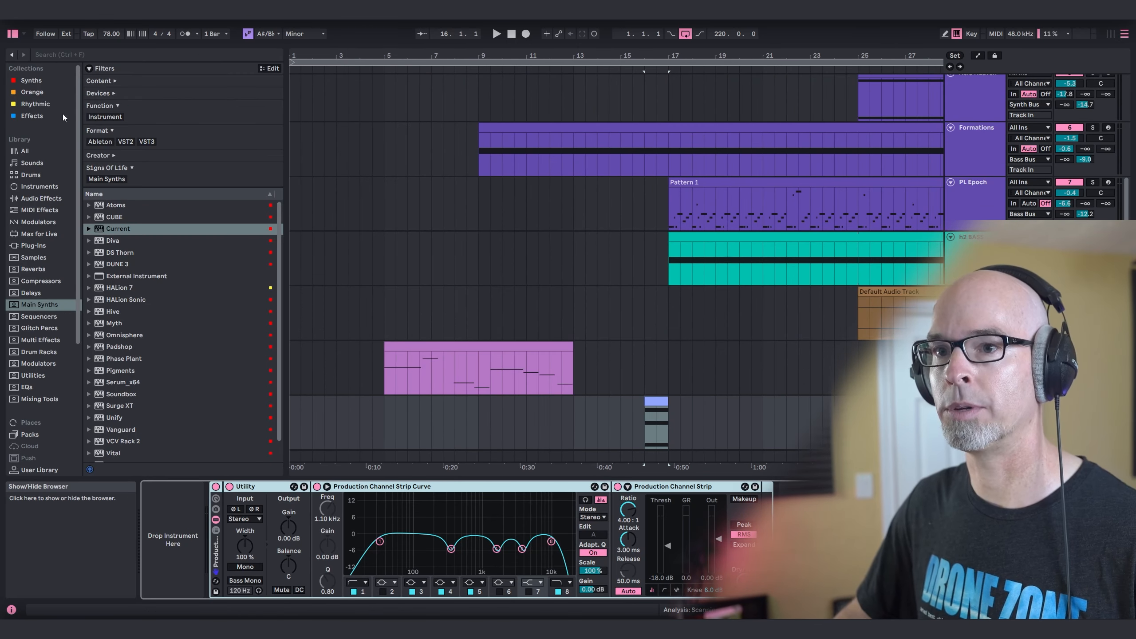
left_click(110, 229)
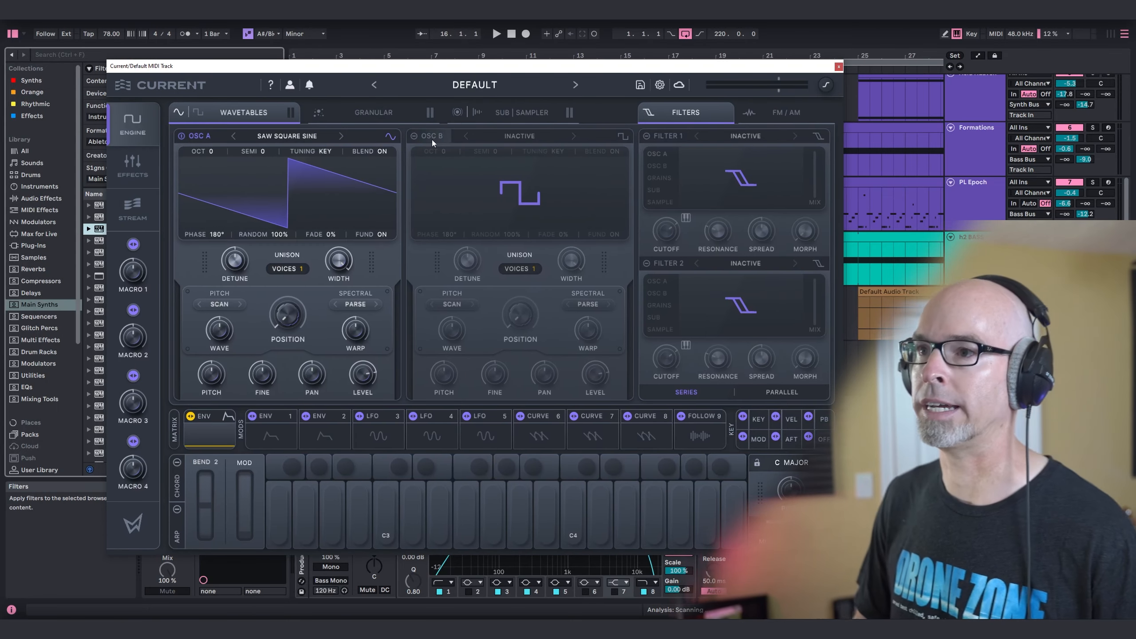
Step: Try the Roto Sine wavetable from the Operators category on oscillator A
left_click(286, 137)
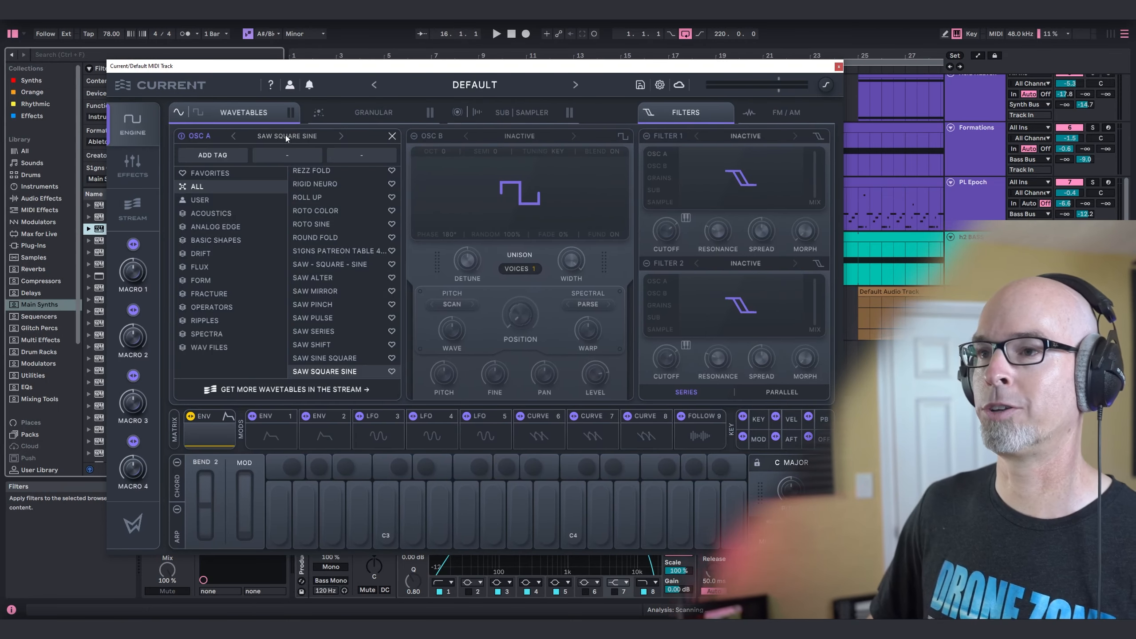
left_click(216, 307)
left_click(334, 225)
left_click(327, 279)
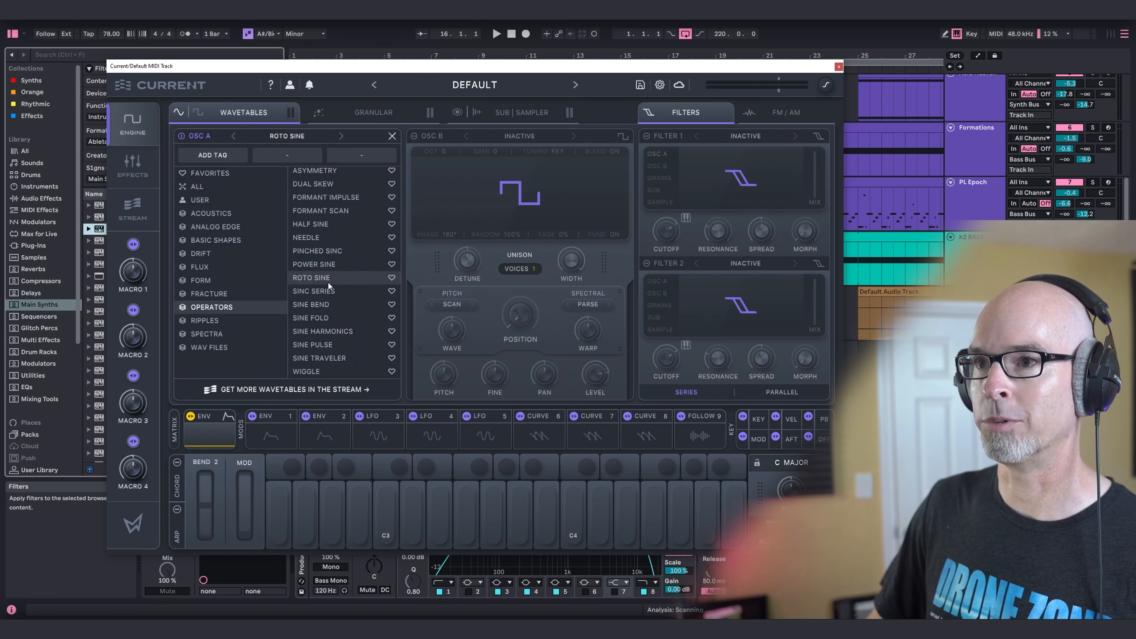
left_click(391, 137)
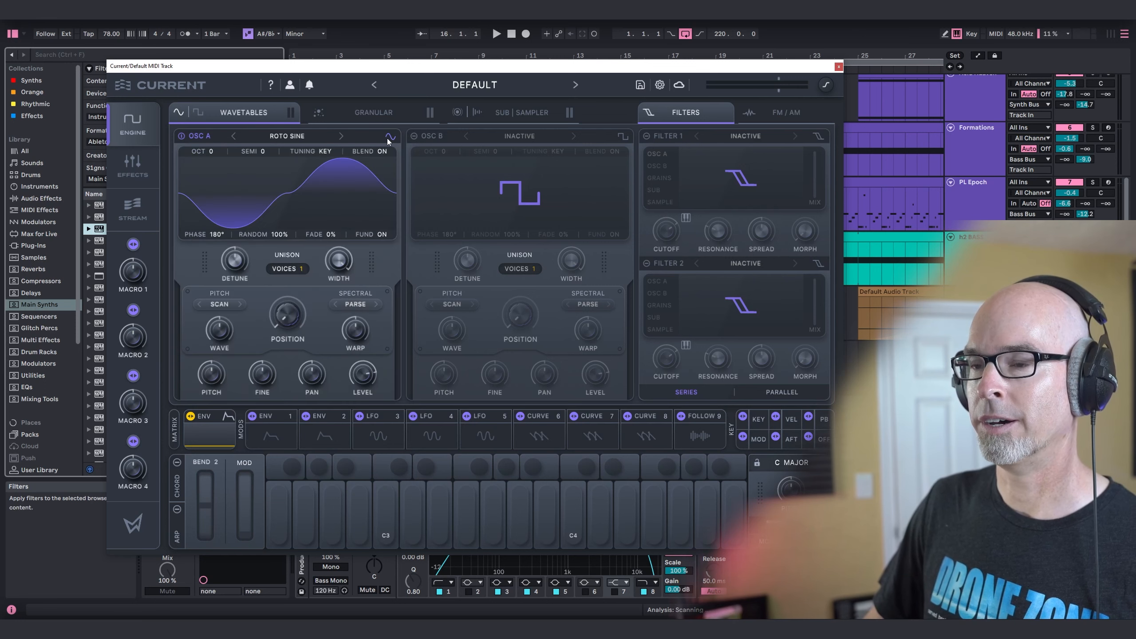
Step: Step oscillator A forward through the Operators wavetables as far as Formant Scan
left_click(341, 136)
left_click(341, 136)
left_click(341, 136)
left_click(342, 137)
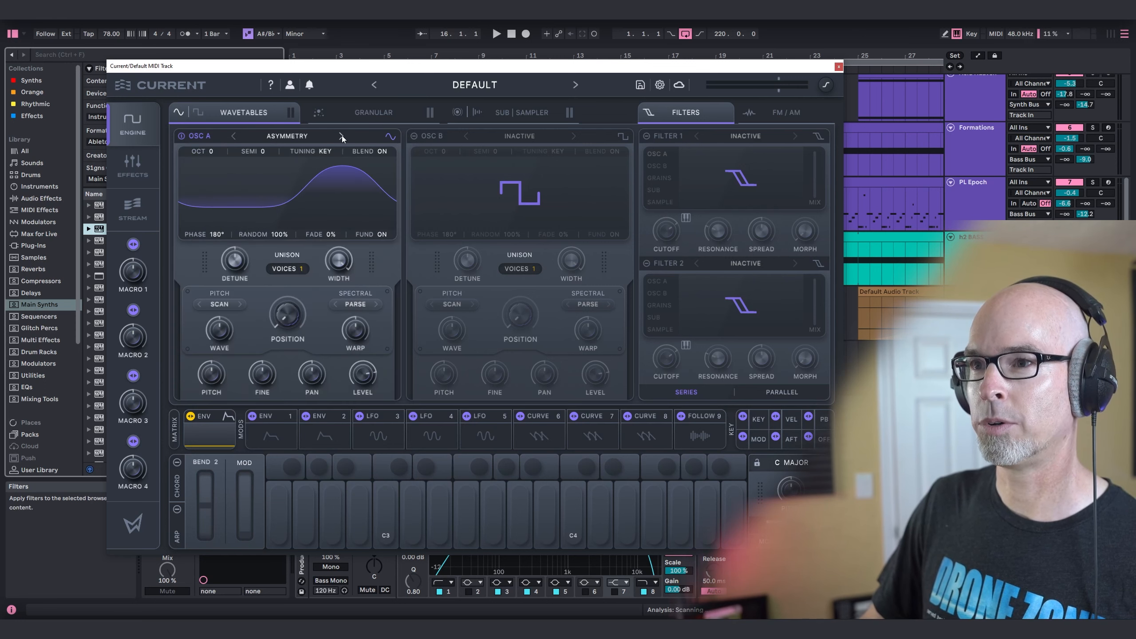
left_click(342, 137)
left_click(342, 137)
left_click(341, 137)
Step: Set oscillator A to the Ghost Whisper wavetable from the Form category and raise its wavetable position
left_click(296, 136)
left_click(202, 281)
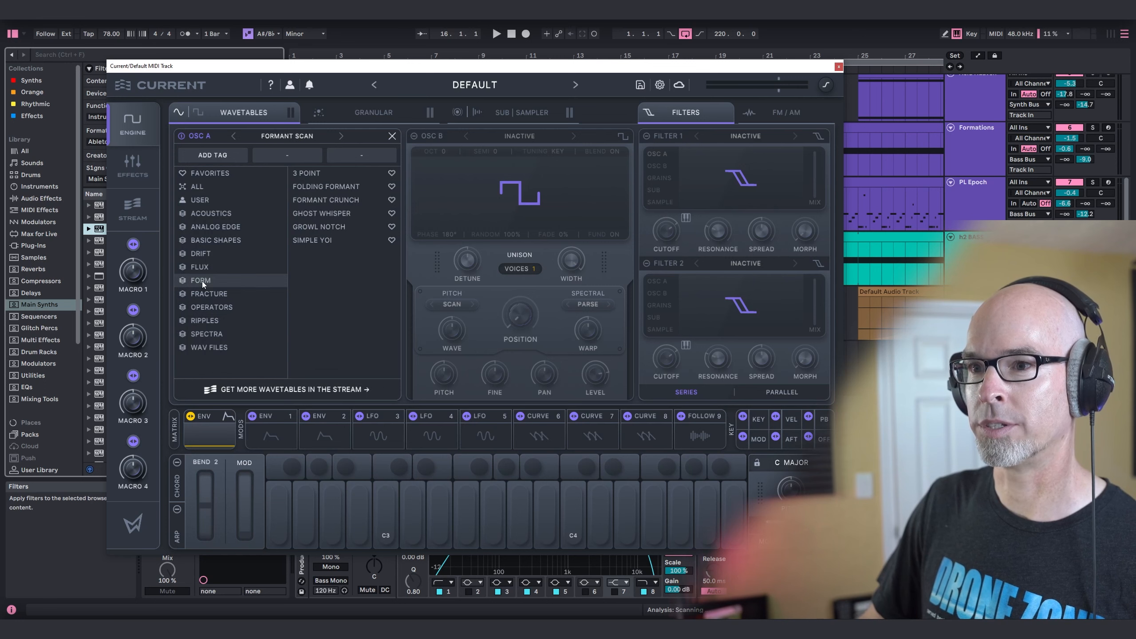
left_click(321, 213)
left_click(319, 137)
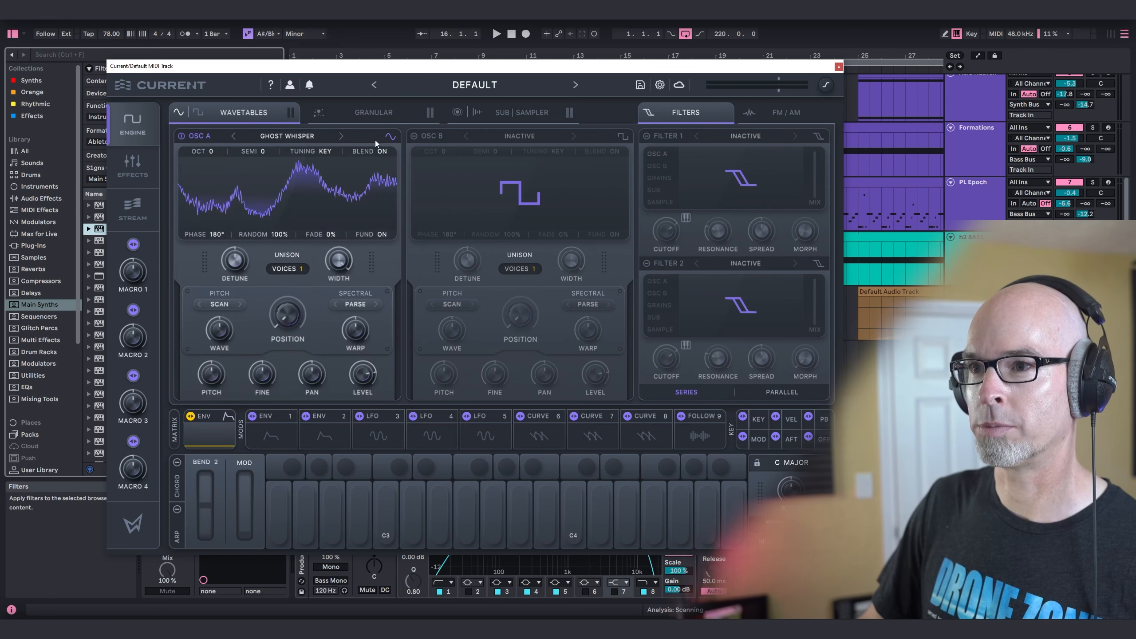
left_click_drag(278, 344, 302, 263)
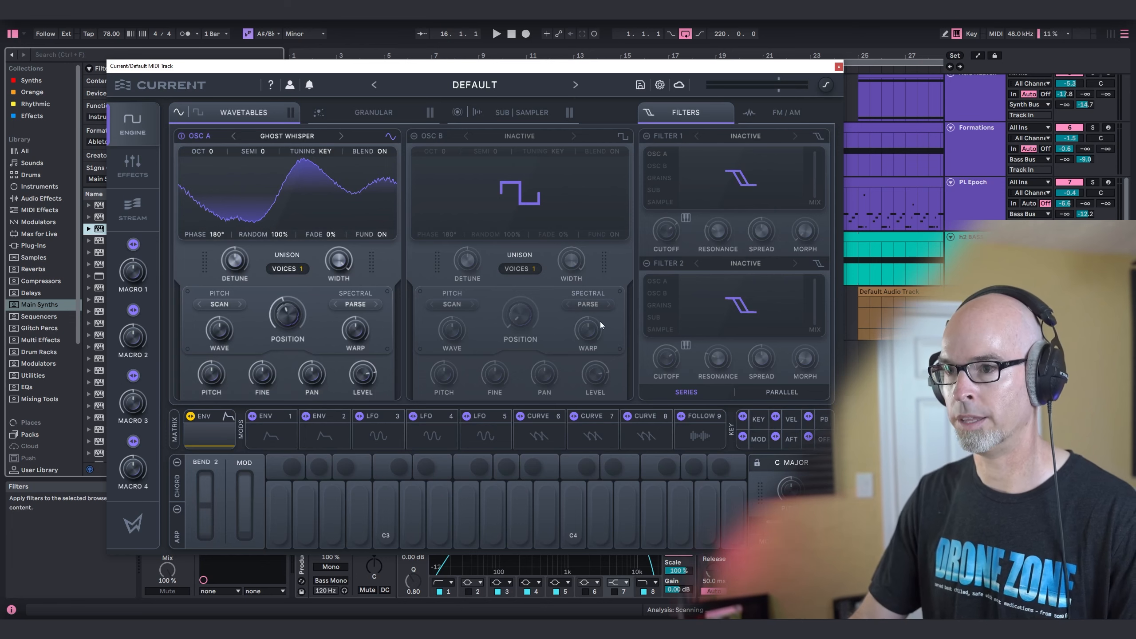
Step: Shape the main envelope with an attack of about 2 s, a longer decay, slightly lower sustain and a release of about 1.7 s
left_click(209, 438)
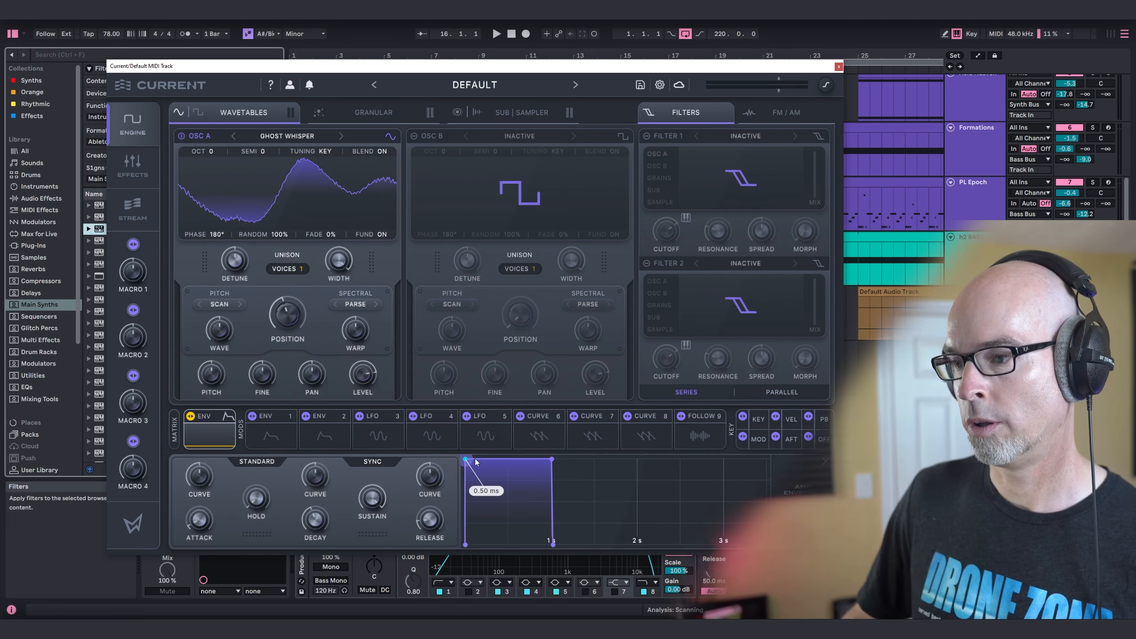
left_click_drag(467, 459, 653, 458)
left_click_drag(740, 459, 782, 475)
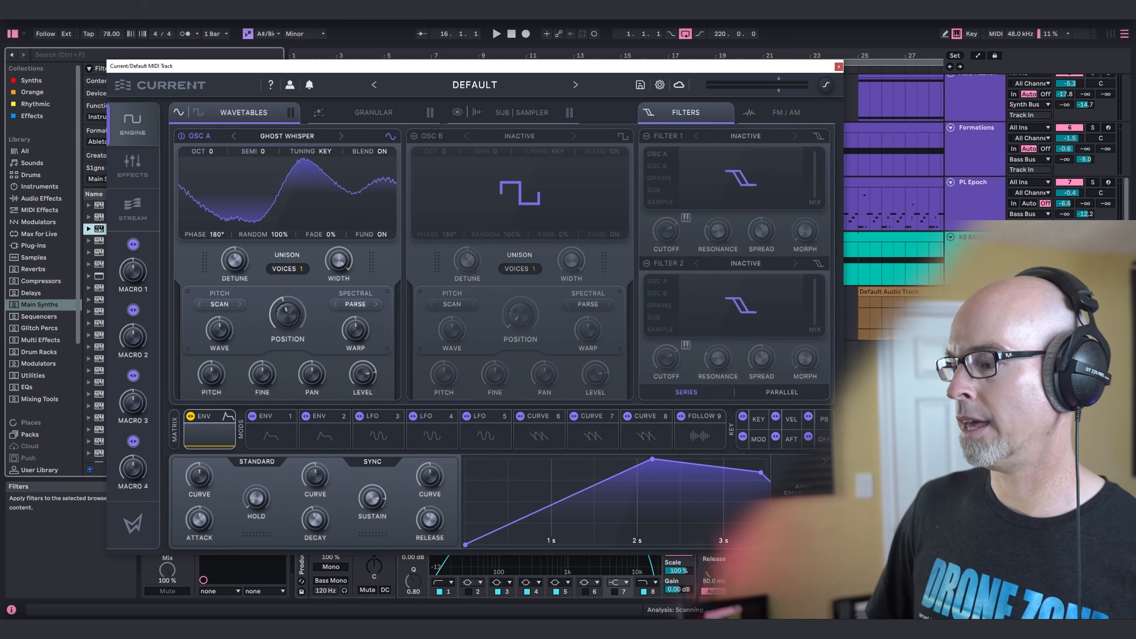
scroll(691, 533, "down", 5)
scroll(692, 534, "up", 2)
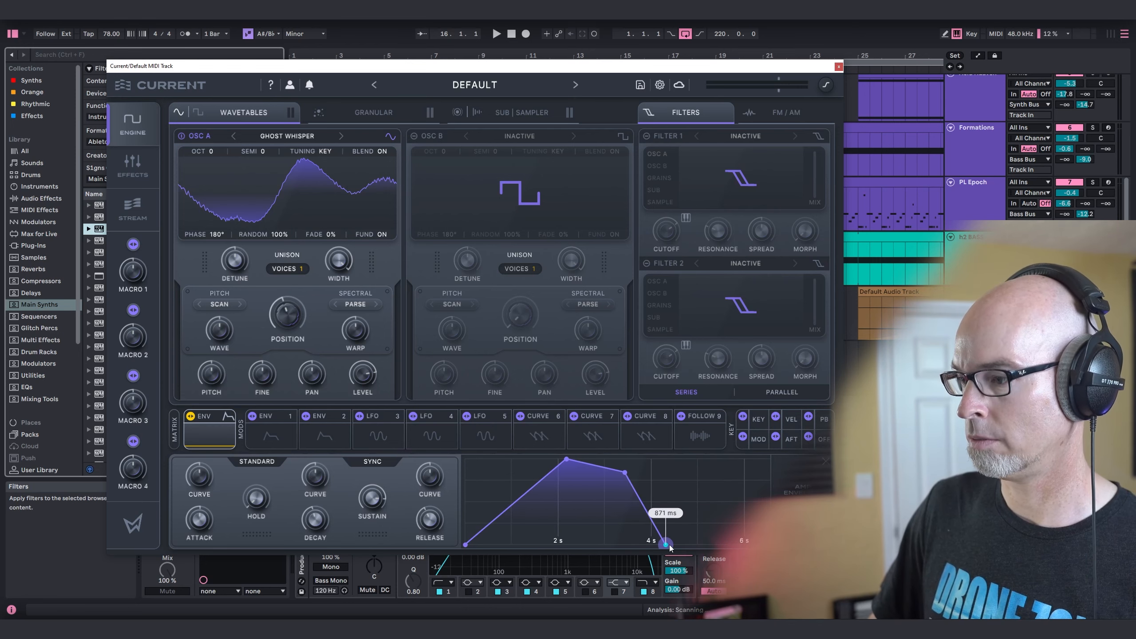
left_click_drag(667, 544, 706, 544)
Step: Turn on Filter 1 as LP 12 with a lowered cutoff, and enable oscillator B
left_click(656, 154)
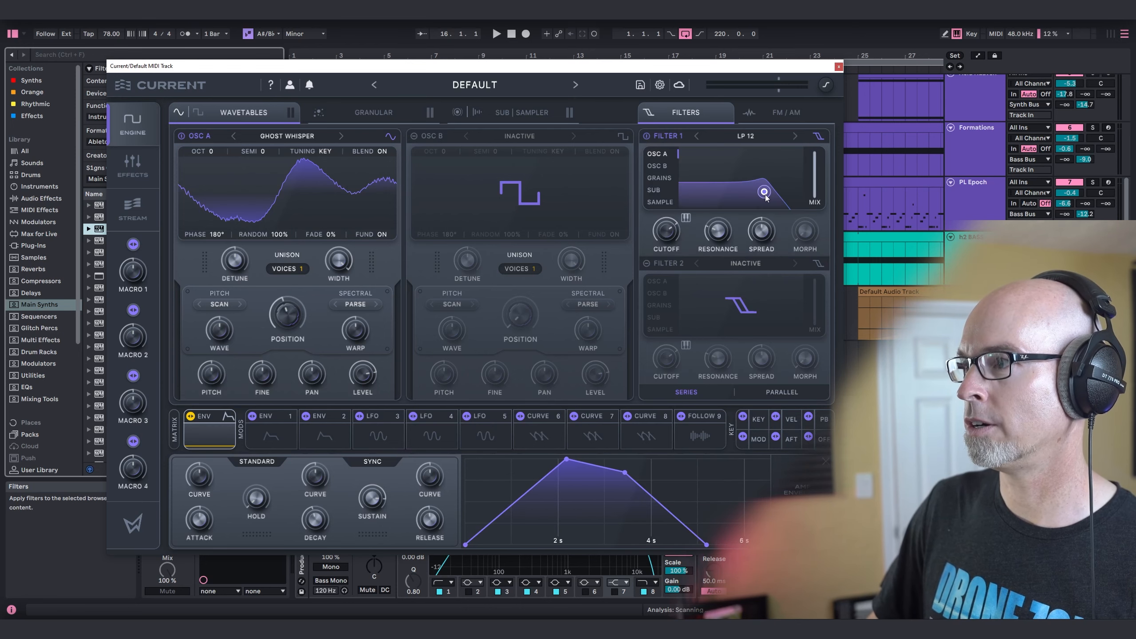
left_click_drag(765, 199, 726, 197)
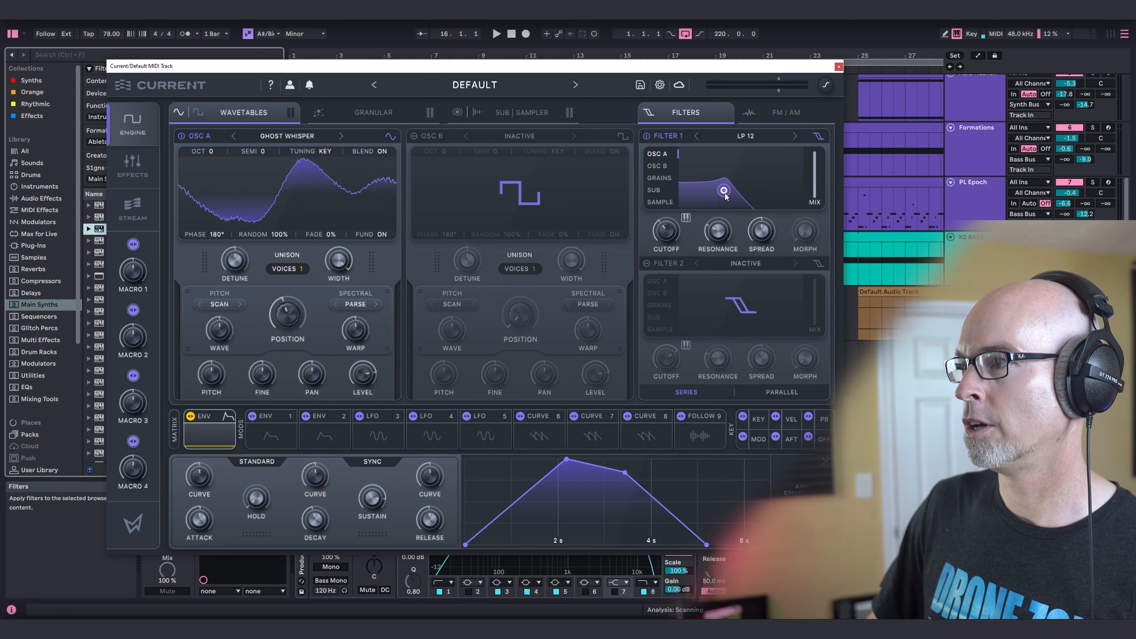
left_click(425, 134)
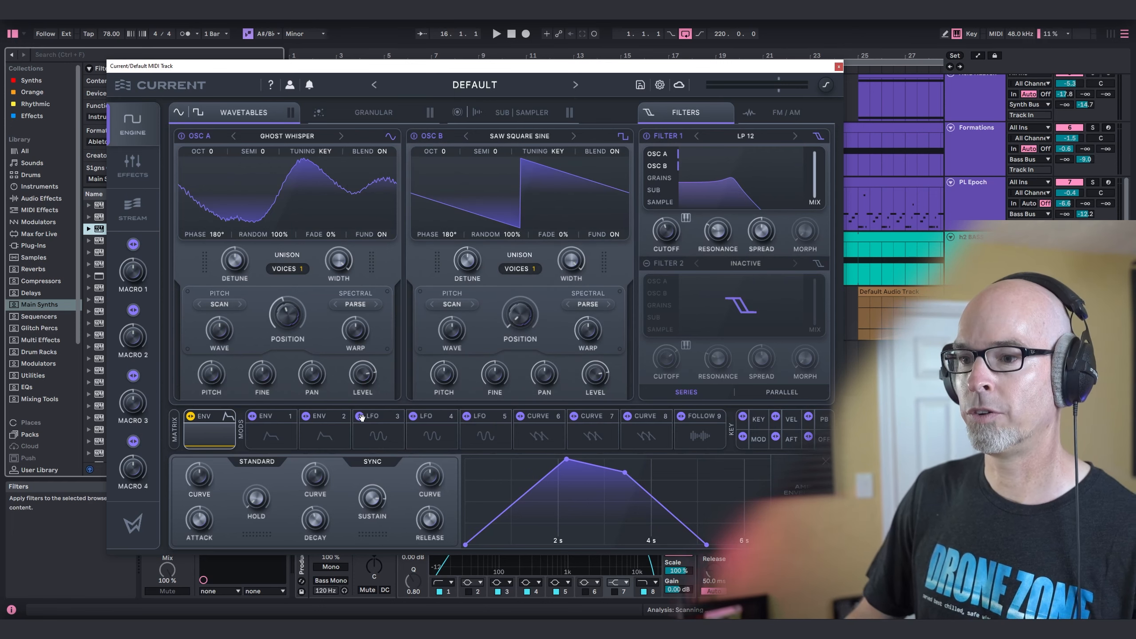
Step: Assign LFO 3 to modulate Filter 1's cutoff and close the synth window
left_click_drag(665, 233, 667, 232)
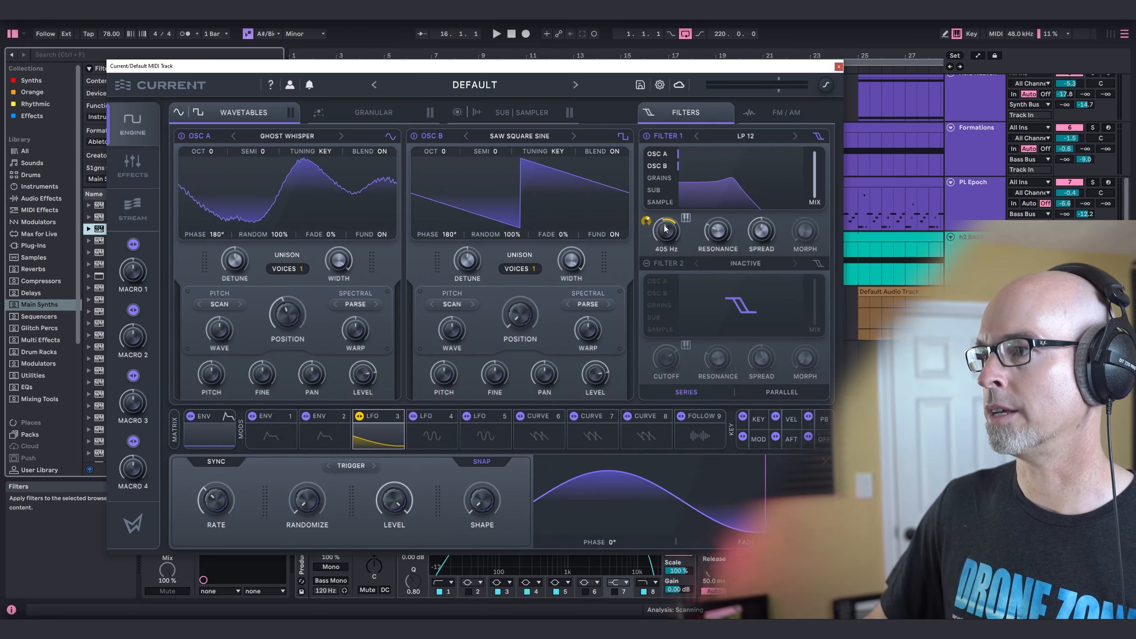
left_click(380, 435)
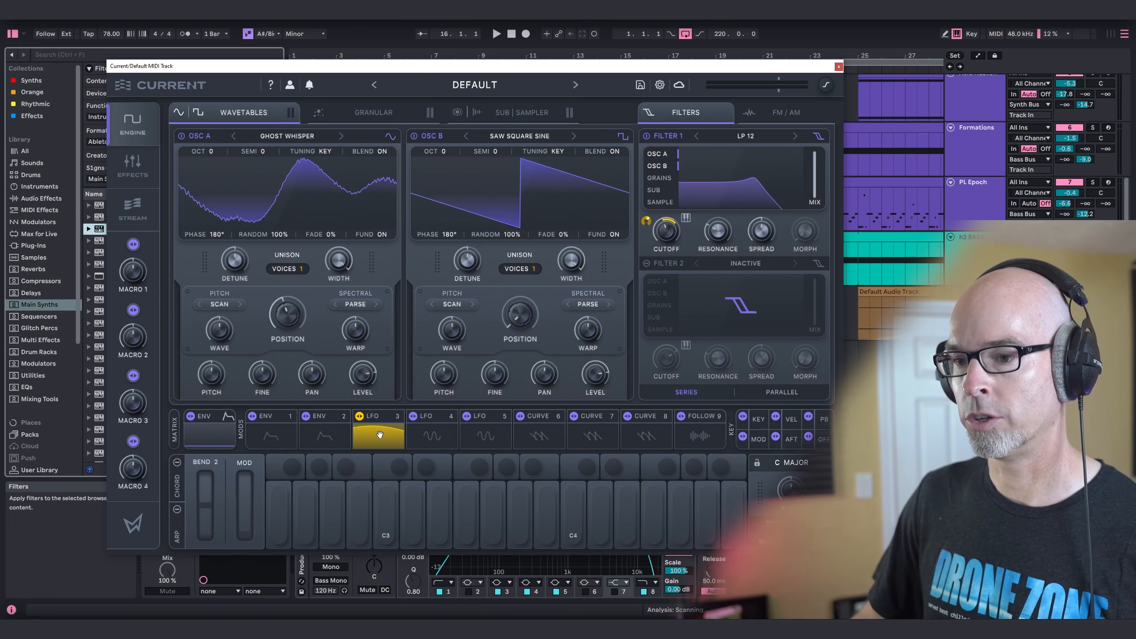
left_click(380, 434)
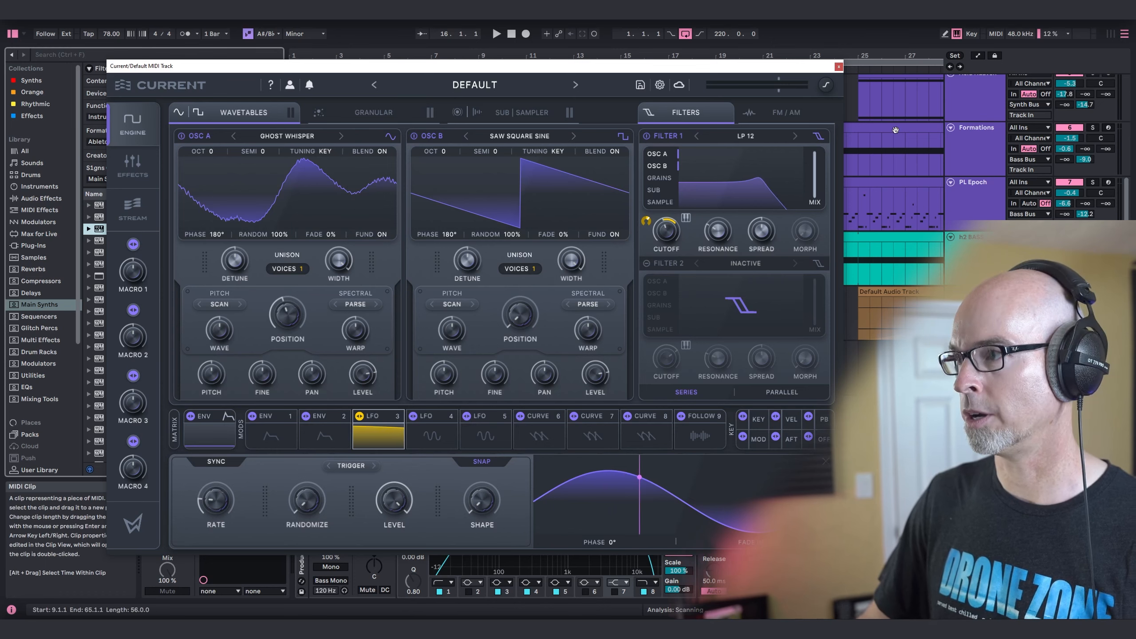
left_click(839, 66)
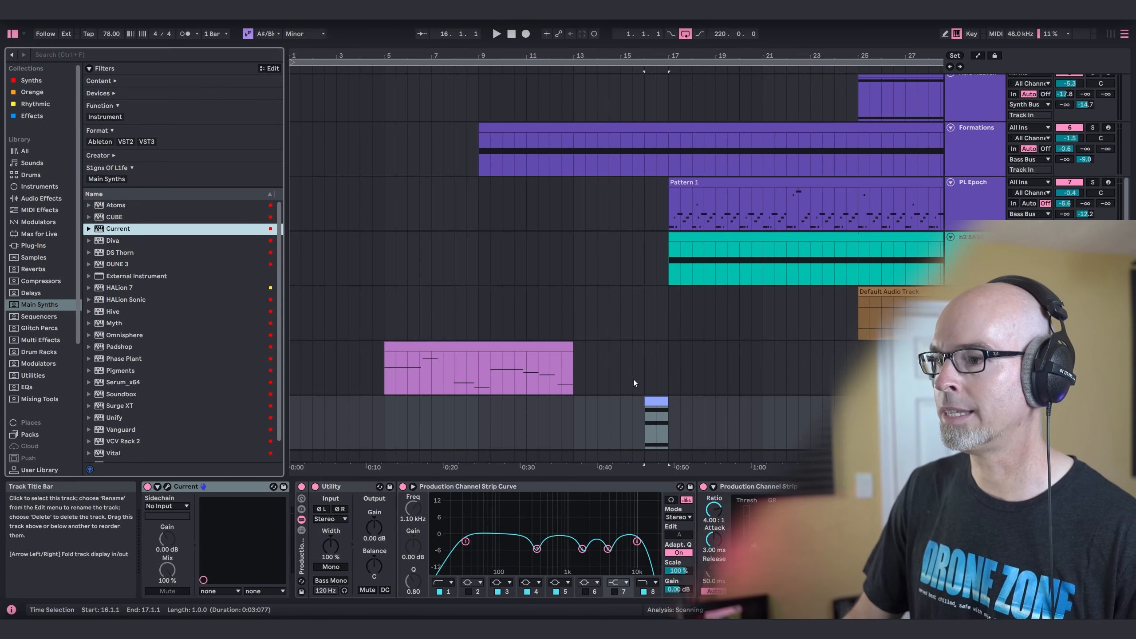
Step: Play the arrangement from bar 16 to audition the pad on its chord clip, and stop playback
left_click(647, 420)
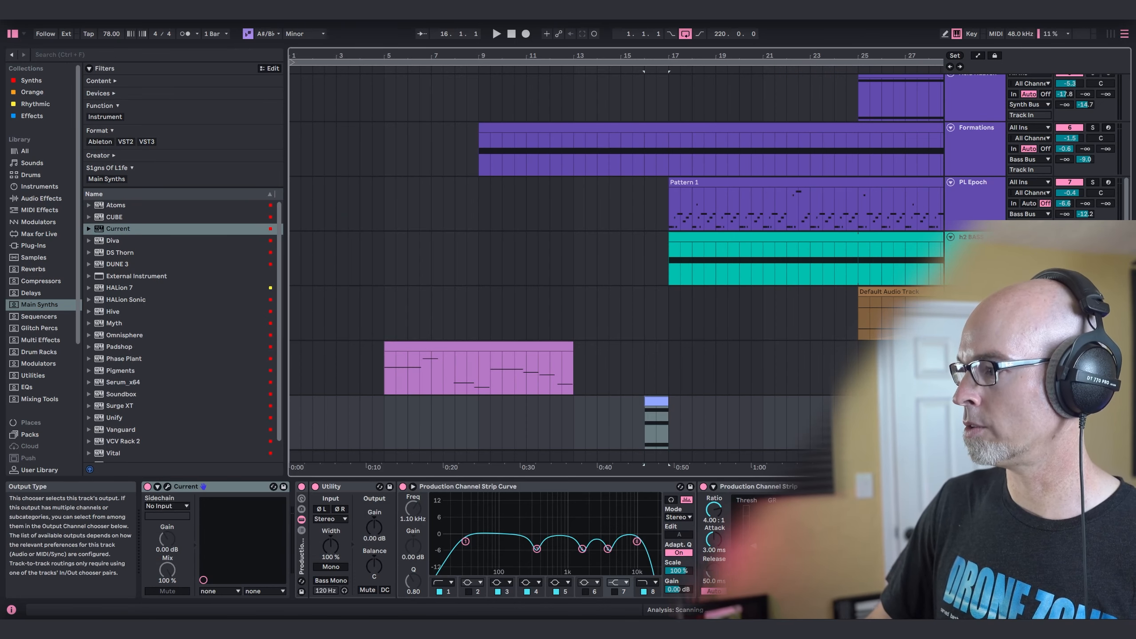
key("space")
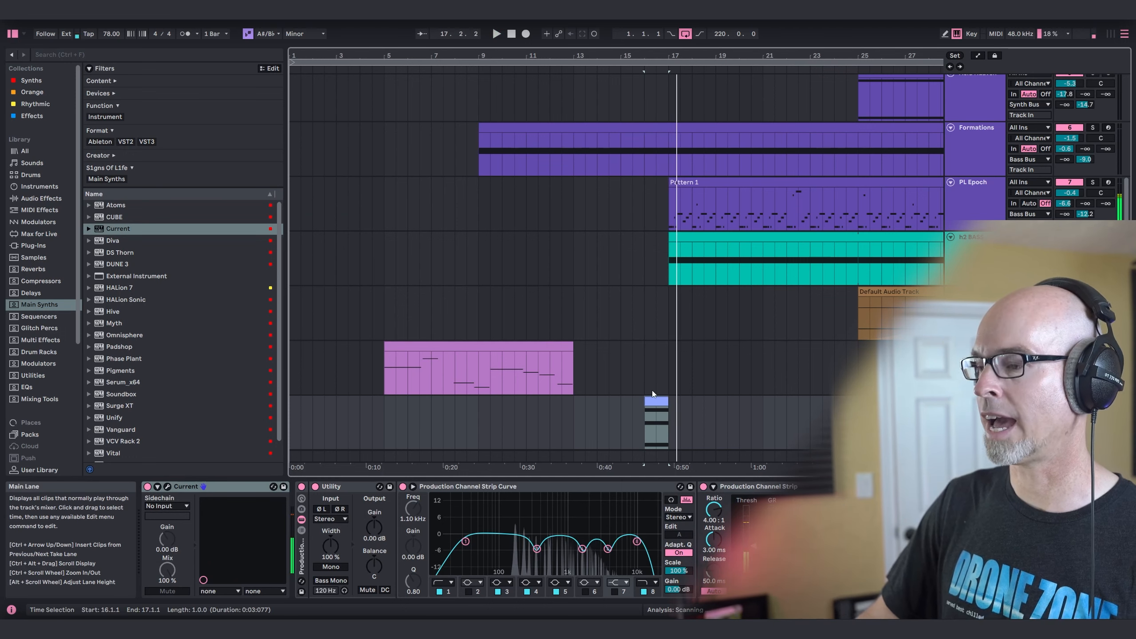
left_click(631, 408)
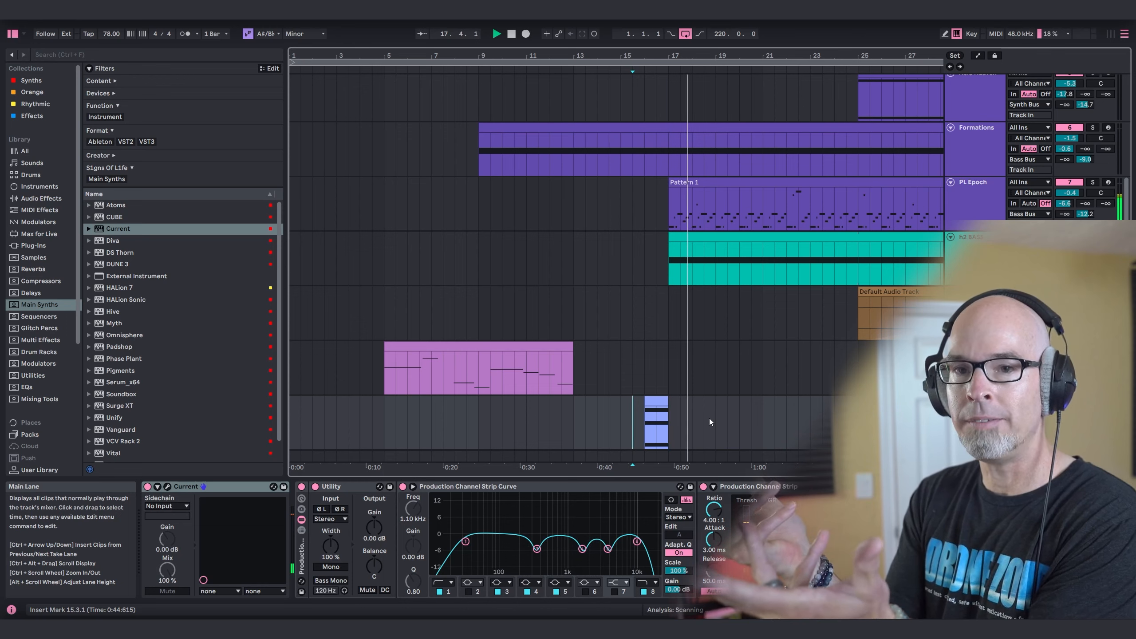
key("space")
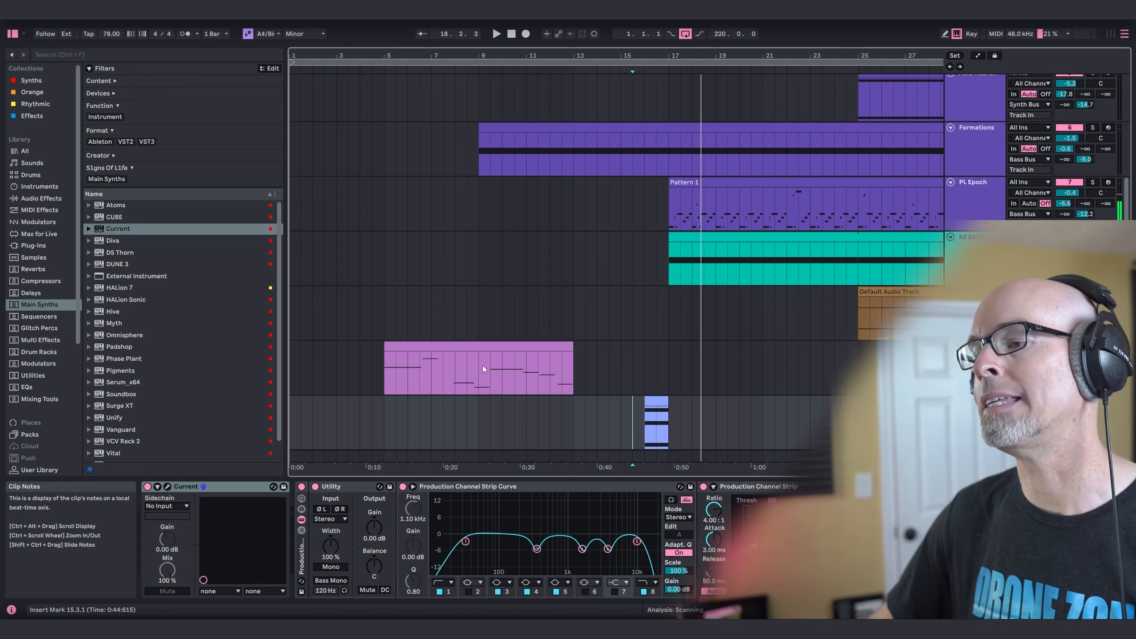
Step: Load a new Current instance on the track holding the pink MIDI clip at bar 5
left_click(975, 351)
left_click(384, 371)
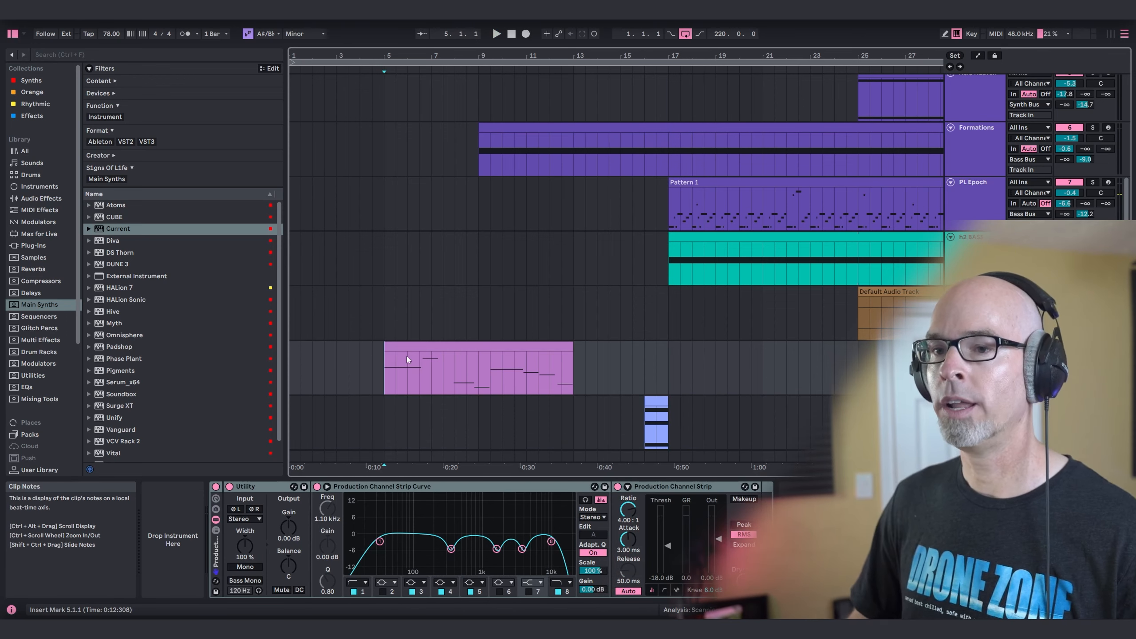
left_click_drag(115, 232, 510, 435)
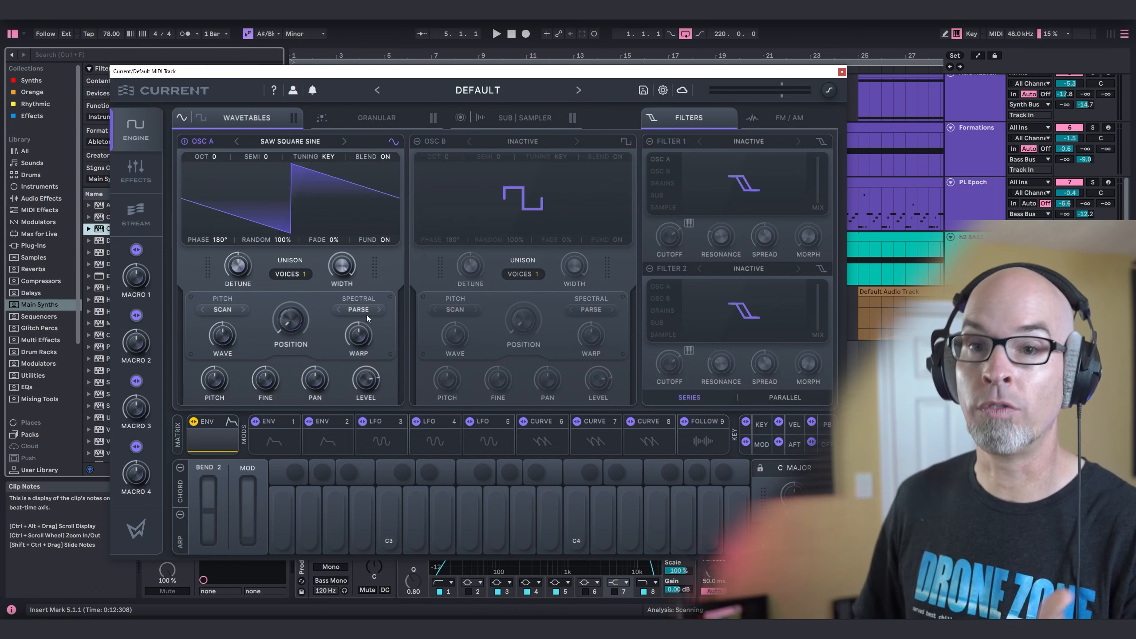
Step: Set oscillator A to the Formant Crunch wavetable from the Form category and raise its wavetable position
left_click(305, 141)
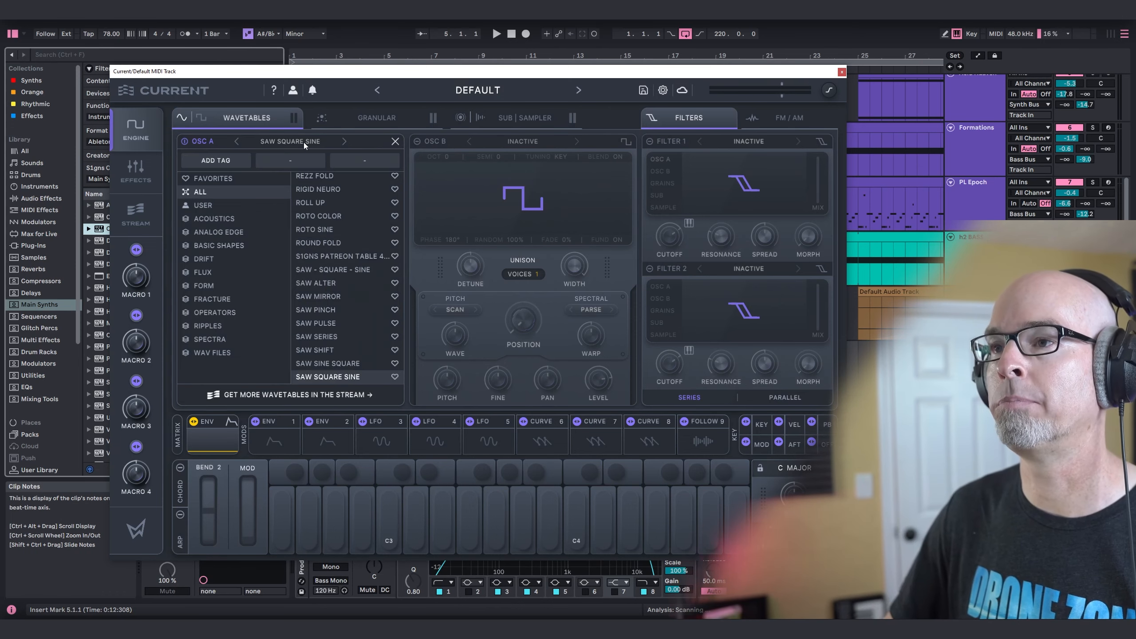
left_click(207, 289)
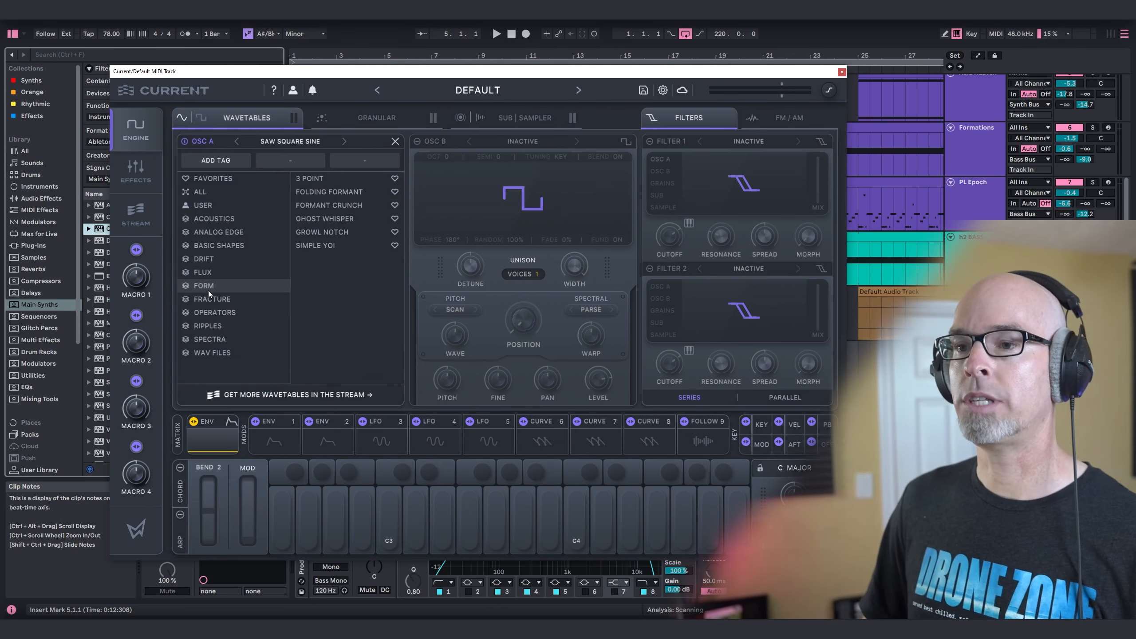
left_click(321, 209)
left_click(395, 141)
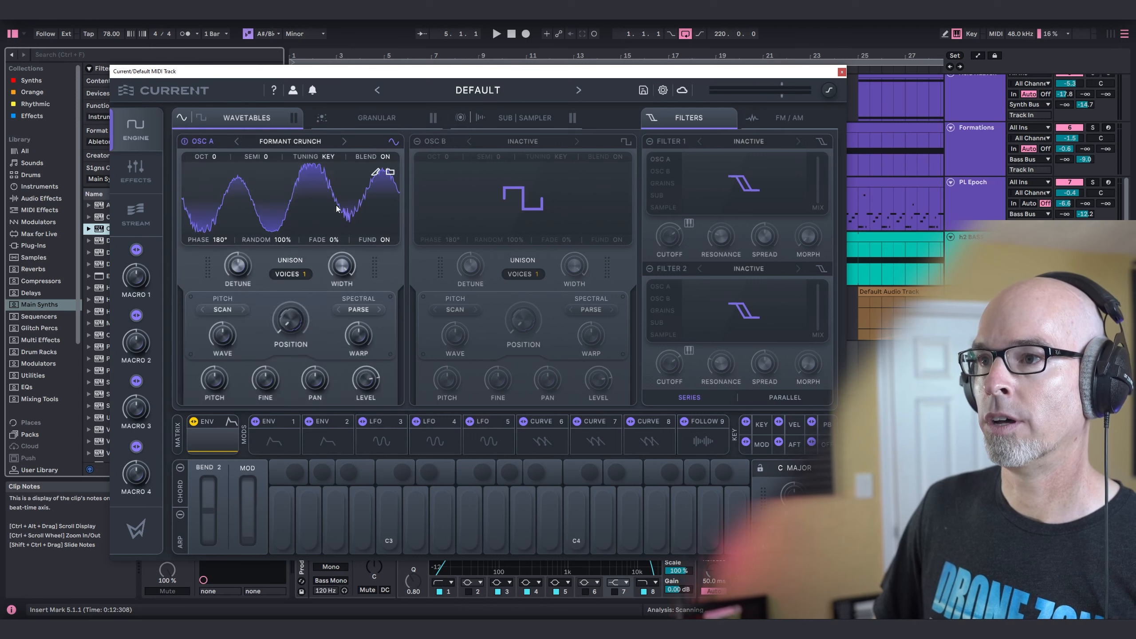
left_click_drag(279, 331, 301, 257)
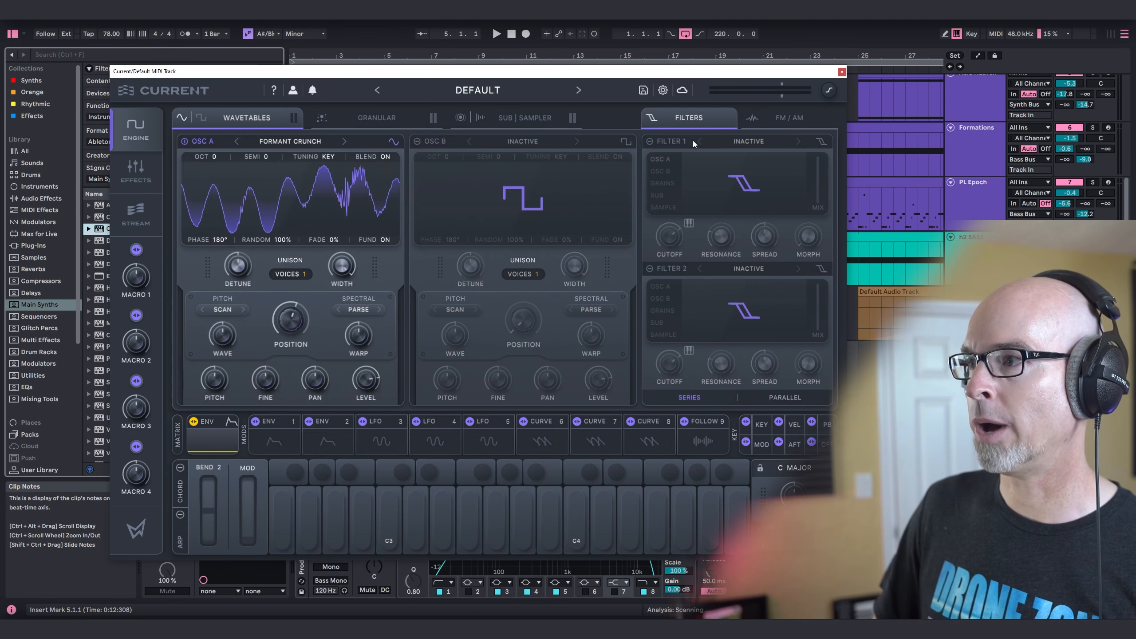
Step: Set oscillator A's FM source to Osc B and enable oscillator B
left_click(760, 118)
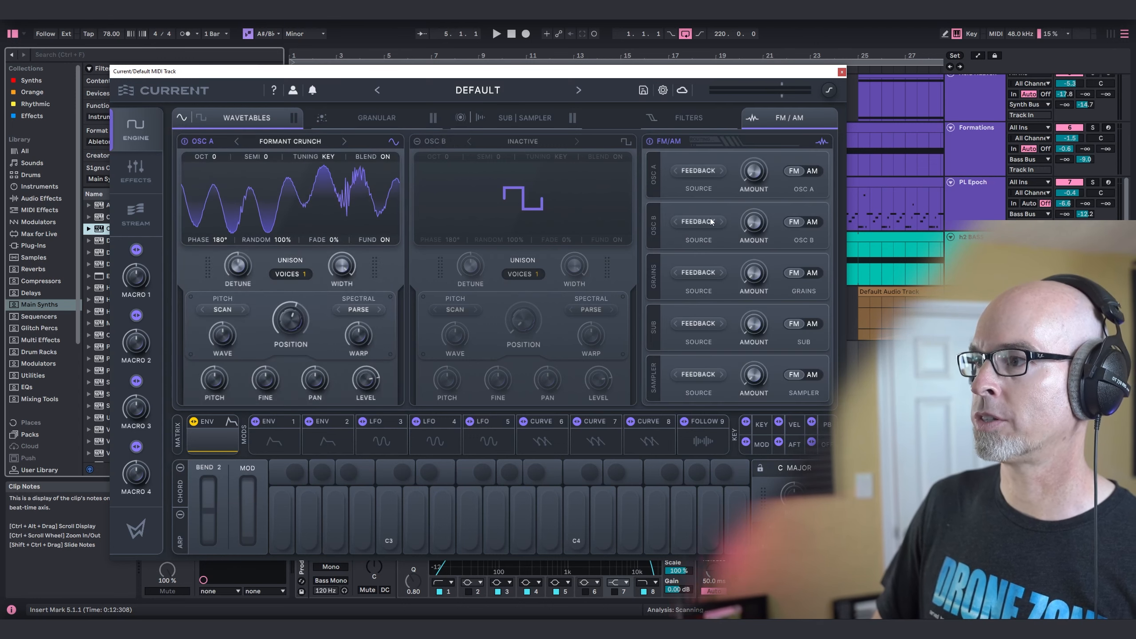
left_click(691, 176)
left_click(735, 217)
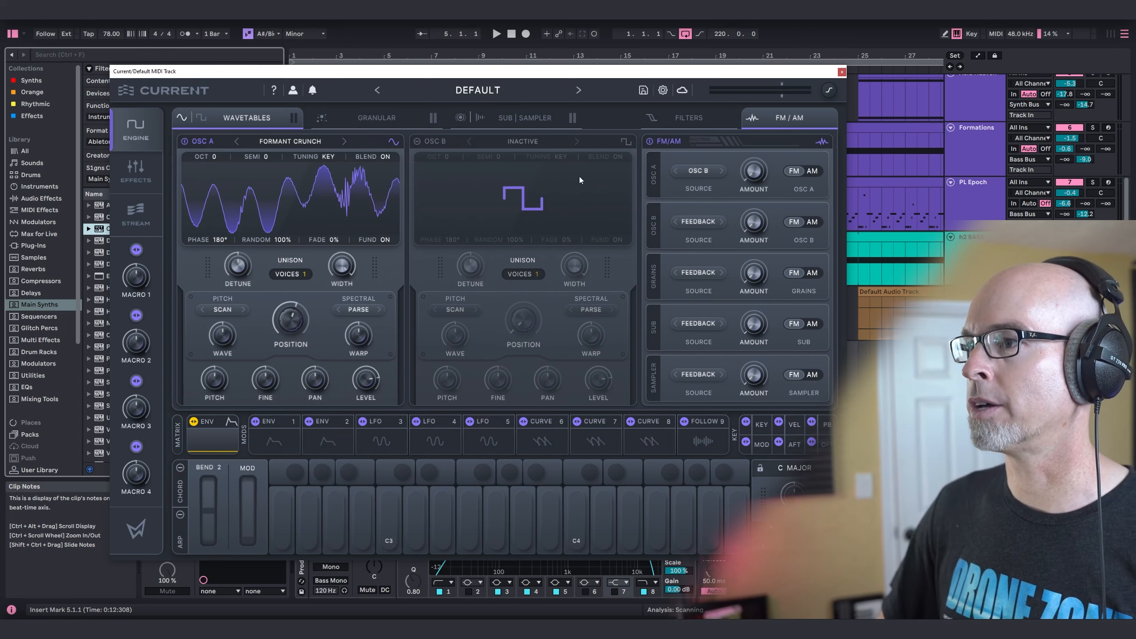
left_click(419, 142)
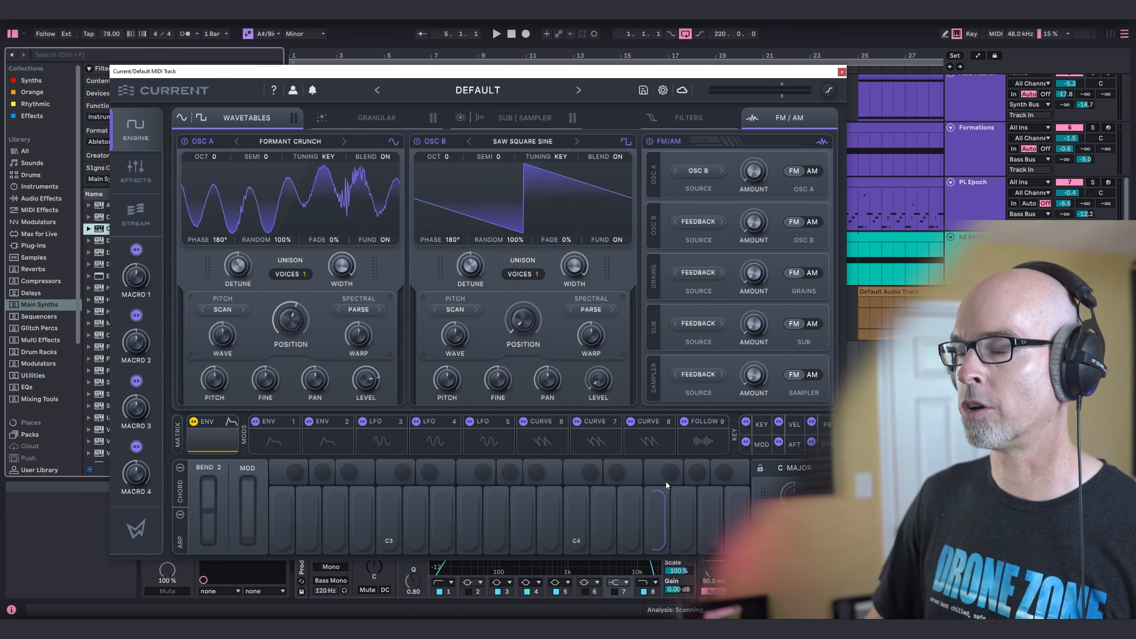
Step: Set oscillator B to the Grain Shifter wavetable from the Spectra category
left_click(511, 142)
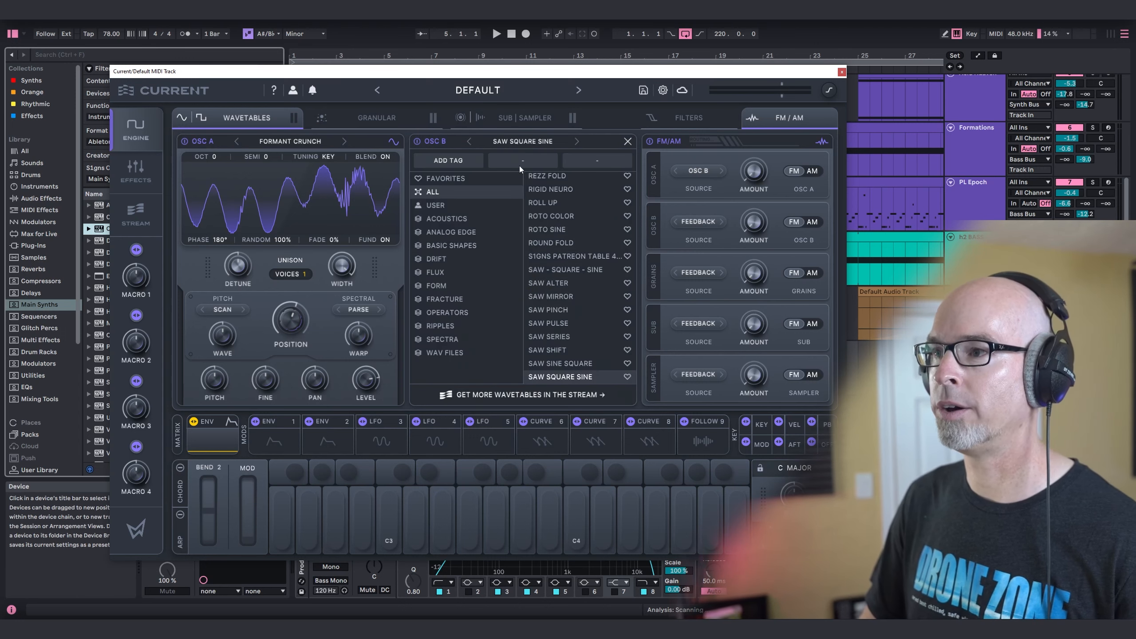
left_click(444, 338)
left_click(543, 189)
left_click(559, 227)
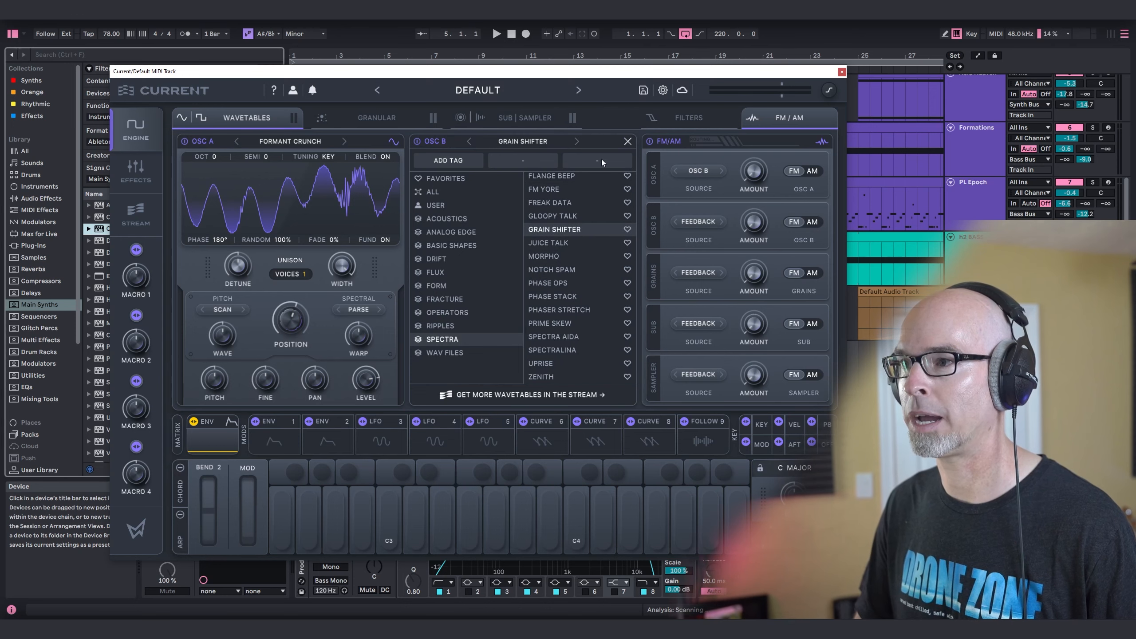
left_click(627, 141)
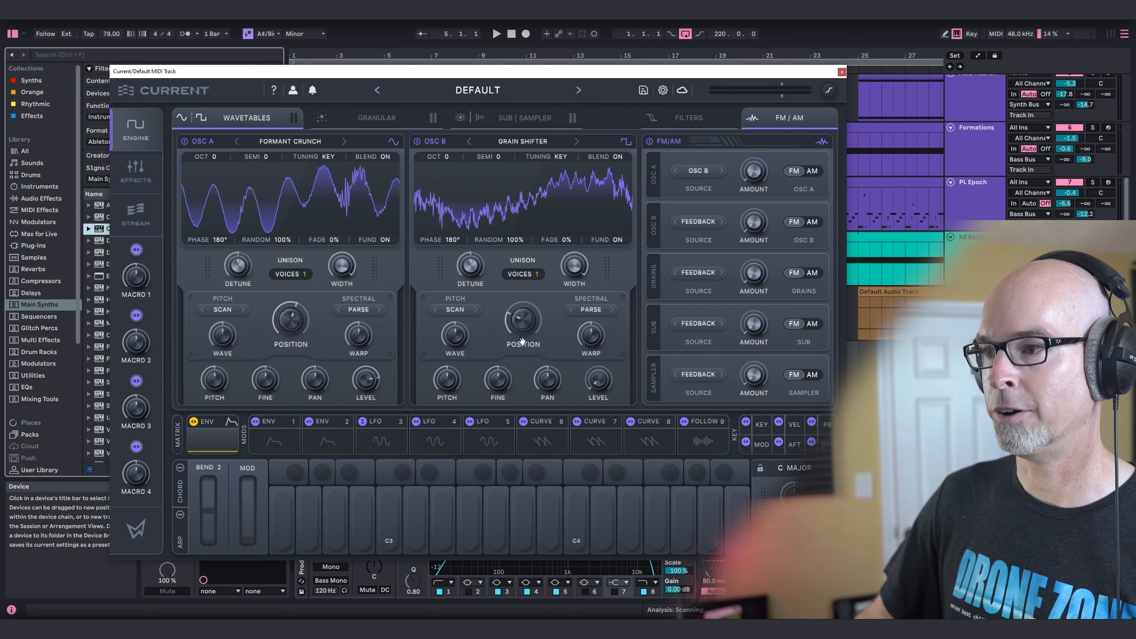
Step: Modulate oscillator B's position and oscillator A's FM amount with LFO 3, set to Free mode, square shape and raised randomization
left_click_drag(529, 327, 528, 326)
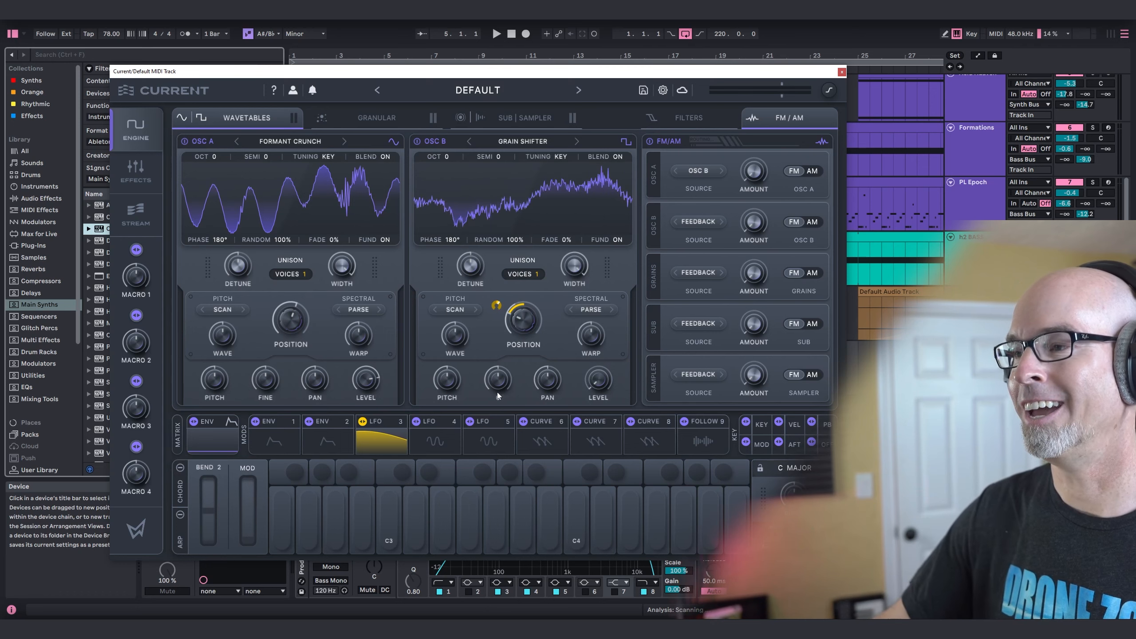
left_click(380, 441)
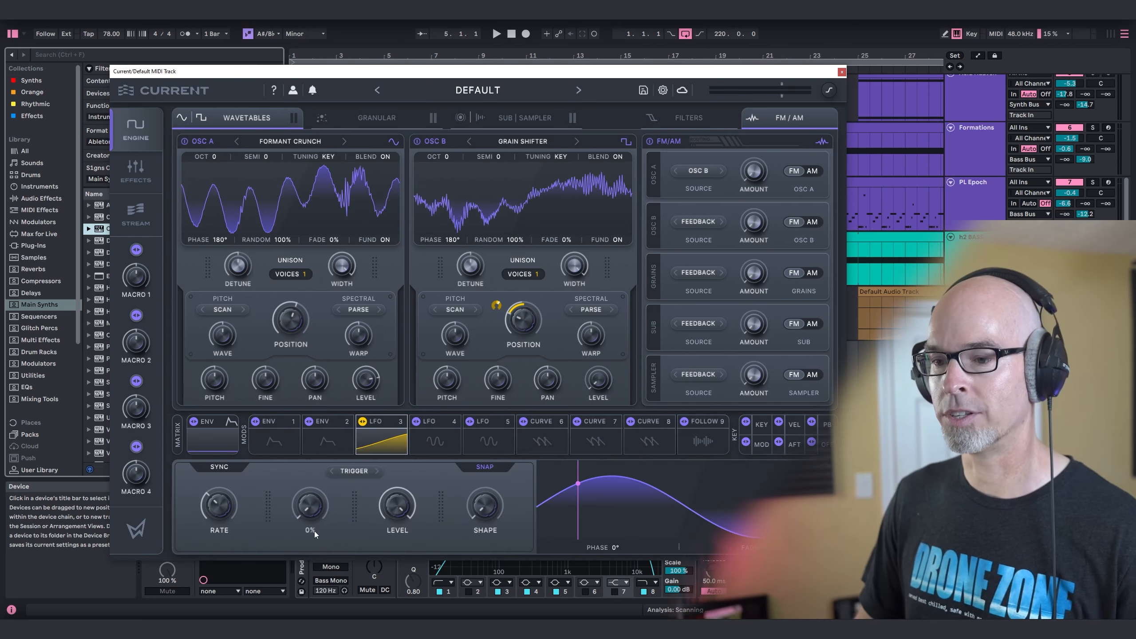
left_click(367, 475)
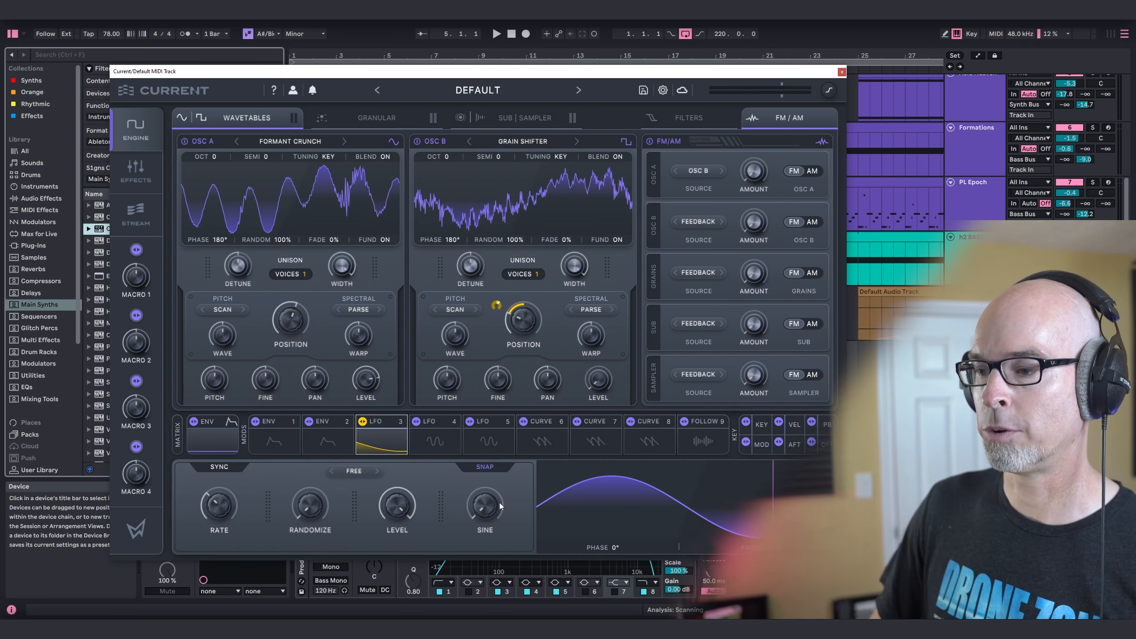
left_click_drag(484, 506, 485, 490)
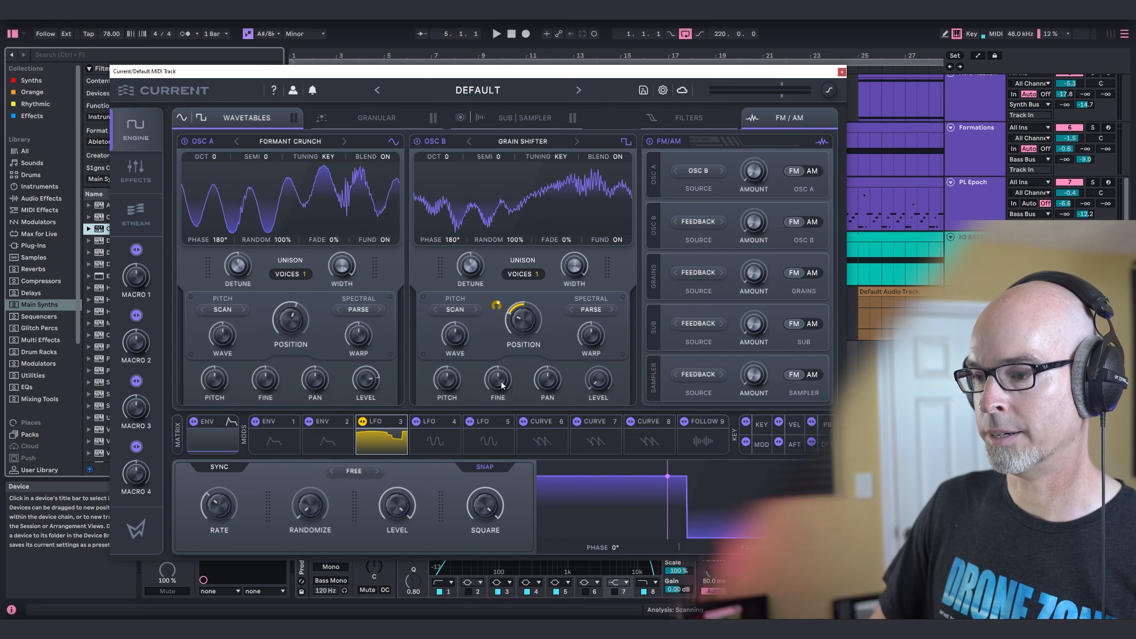
left_click_drag(310, 505, 298, 235)
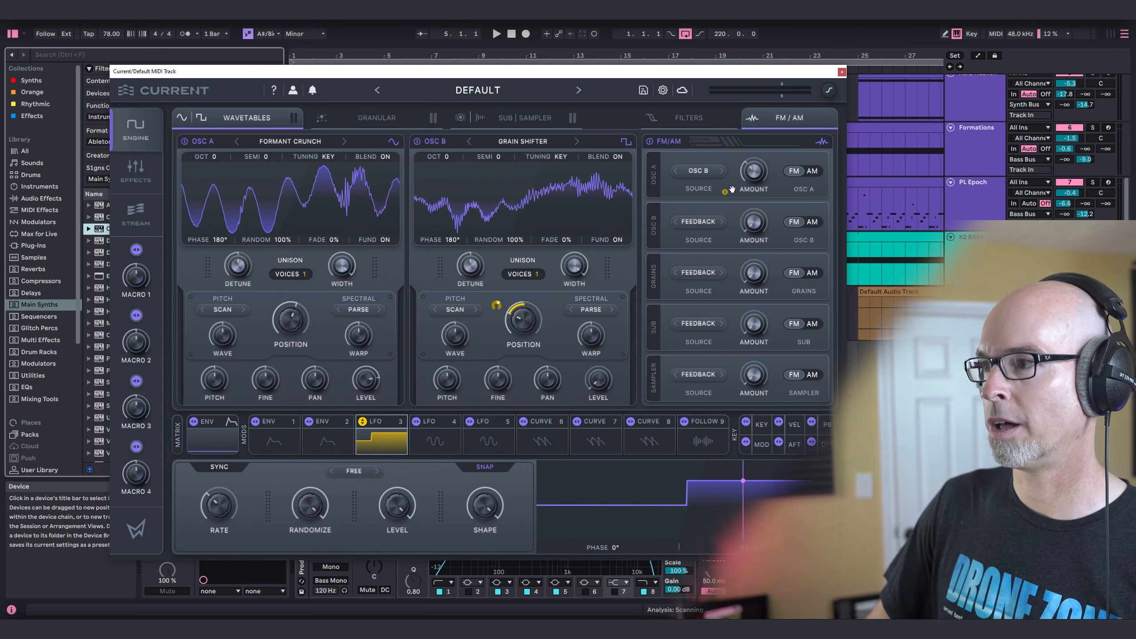
left_click_drag(759, 168, 759, 179)
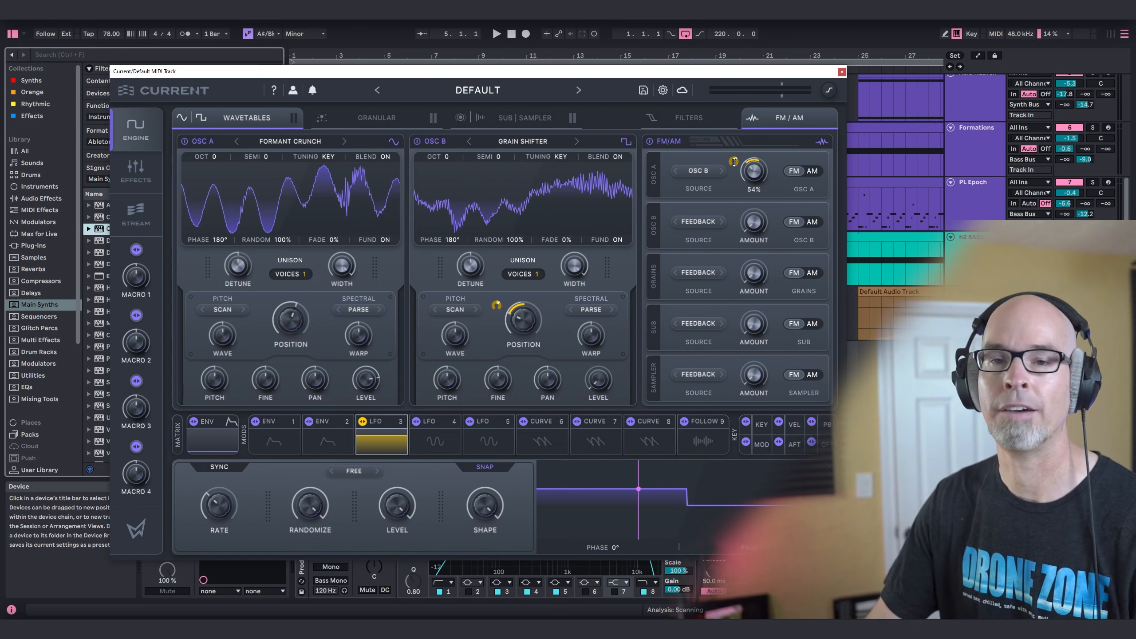
Step: Shape the main envelope with an instant attack, a decay of about 3 s to zero sustain, and a concave decay curve
left_click(210, 441)
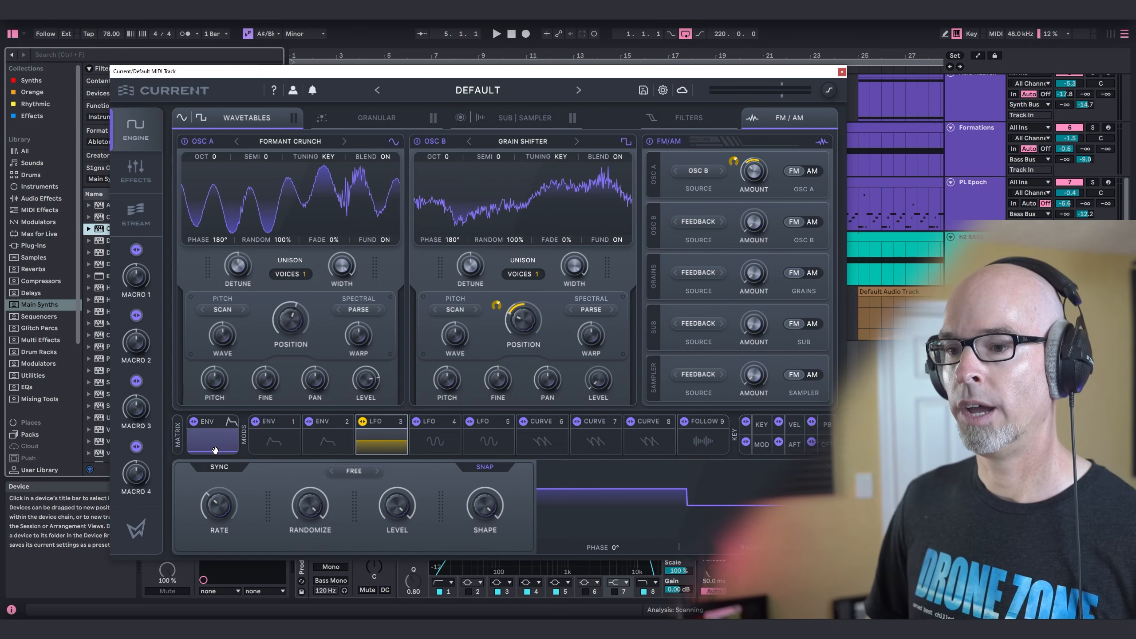
left_click_drag(555, 471, 734, 549)
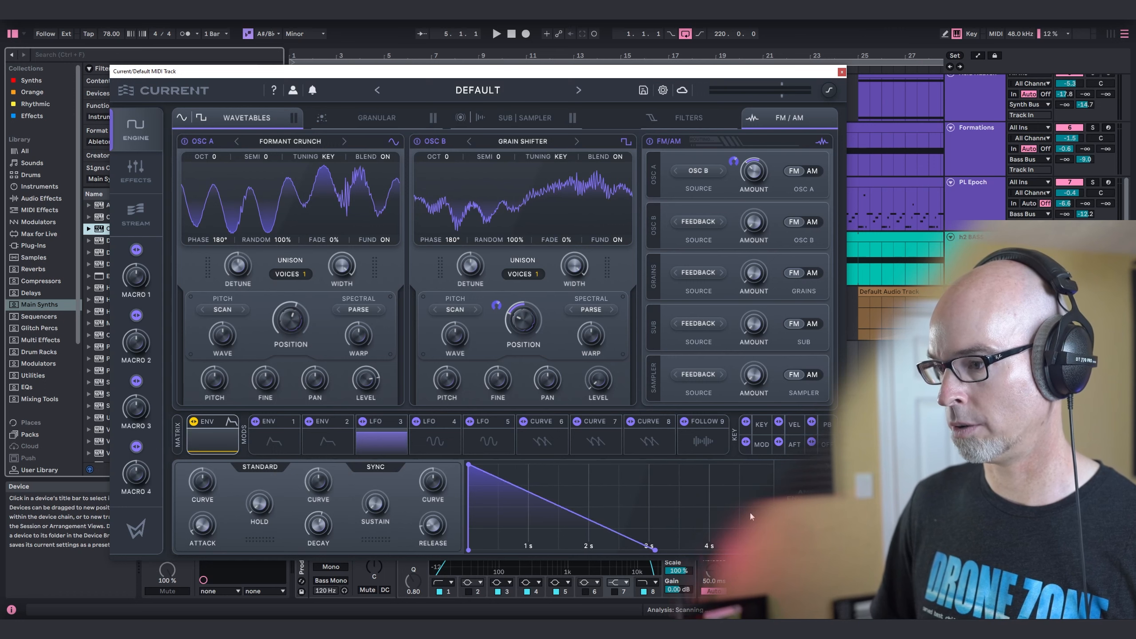
left_click_drag(565, 515, 554, 522)
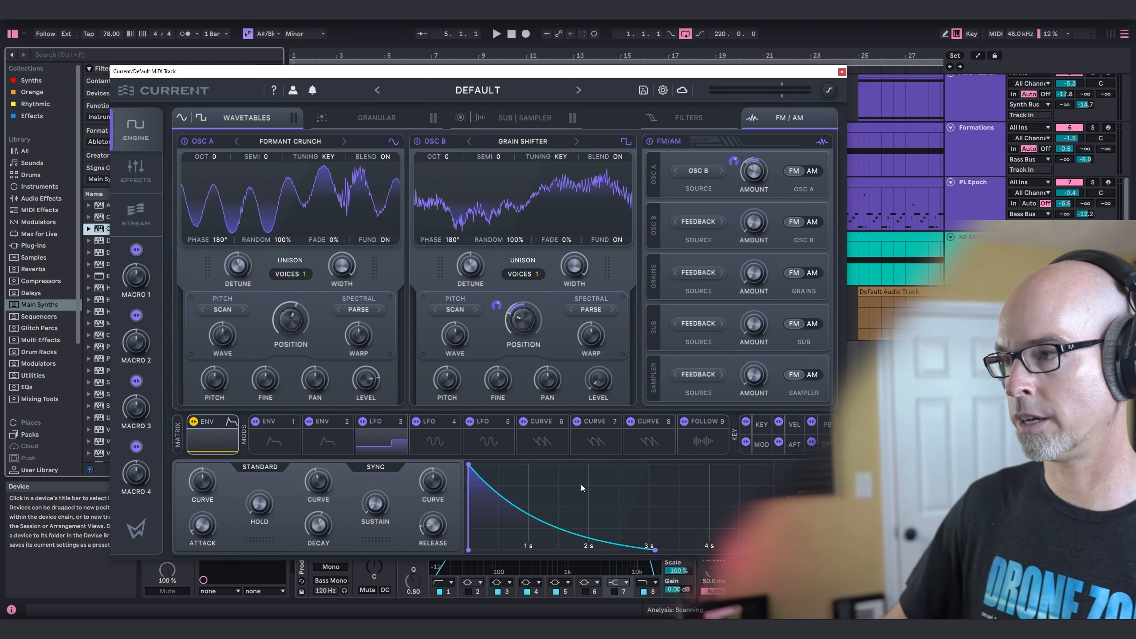
Step: Turn on Filter 1 as LP 12, lower its cutoff and modulate the cutoff with the main envelope
left_click(730, 123)
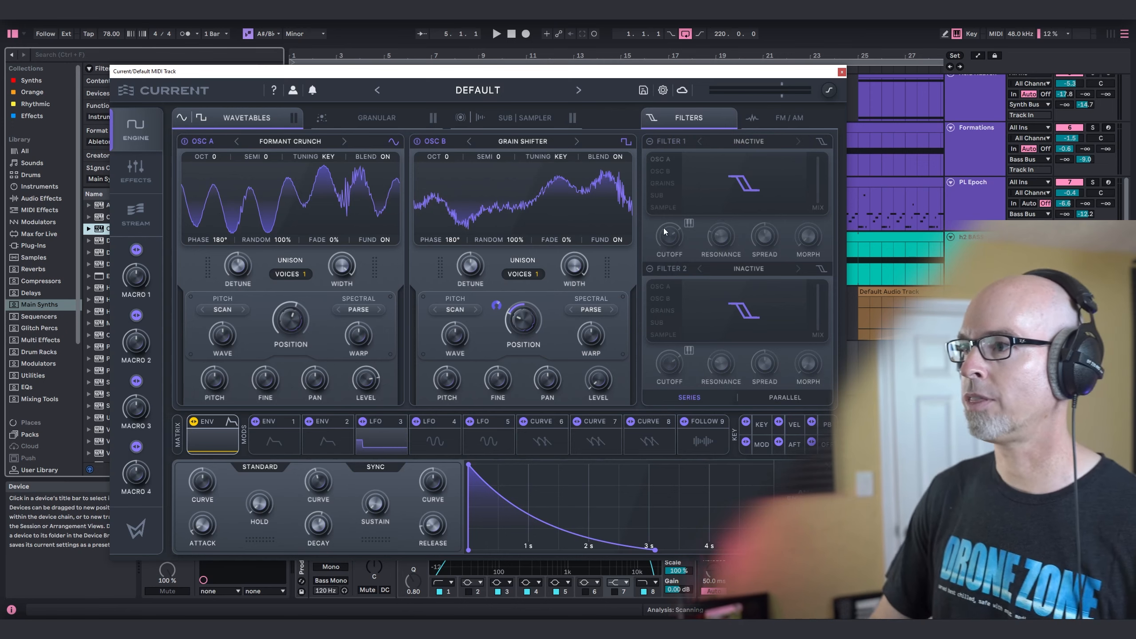
left_click(652, 142)
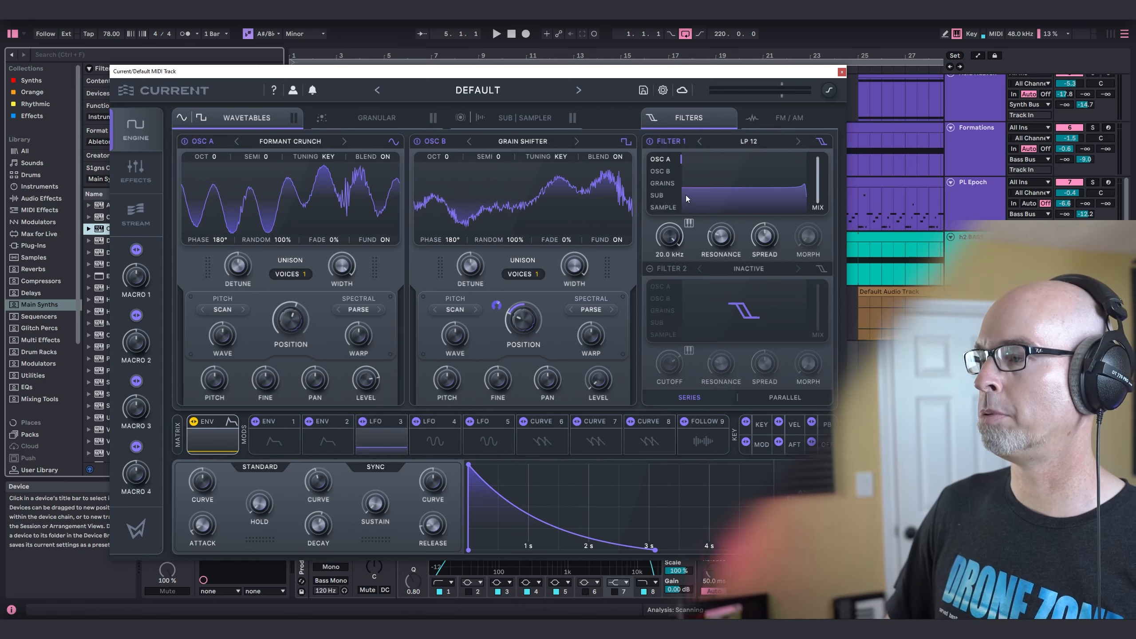
left_click_drag(671, 237, 679, 260)
left_click_drag(202, 427, 448, 334)
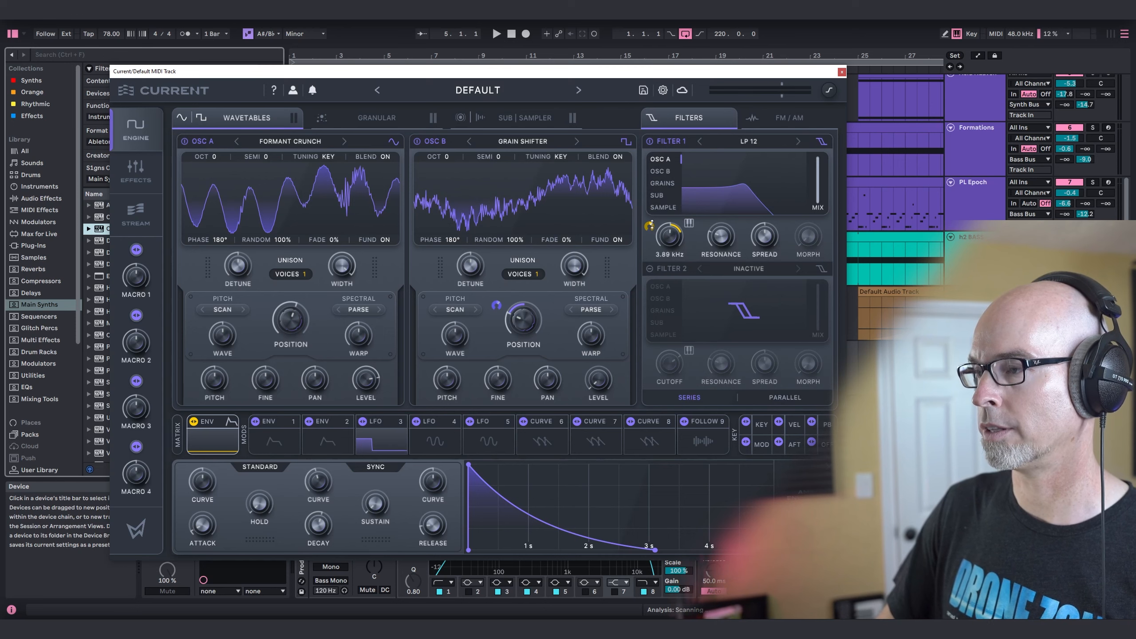
Step: Close the synth window and play the arrangement from the beginning to audition the new sound
left_click(1029, 378)
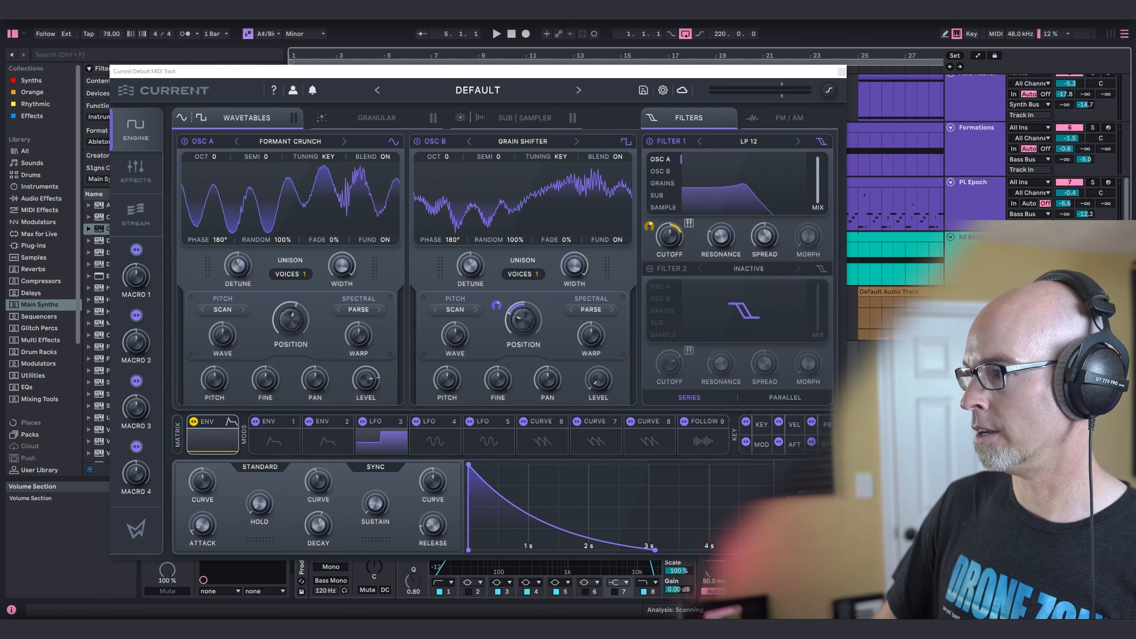
left_click(842, 71)
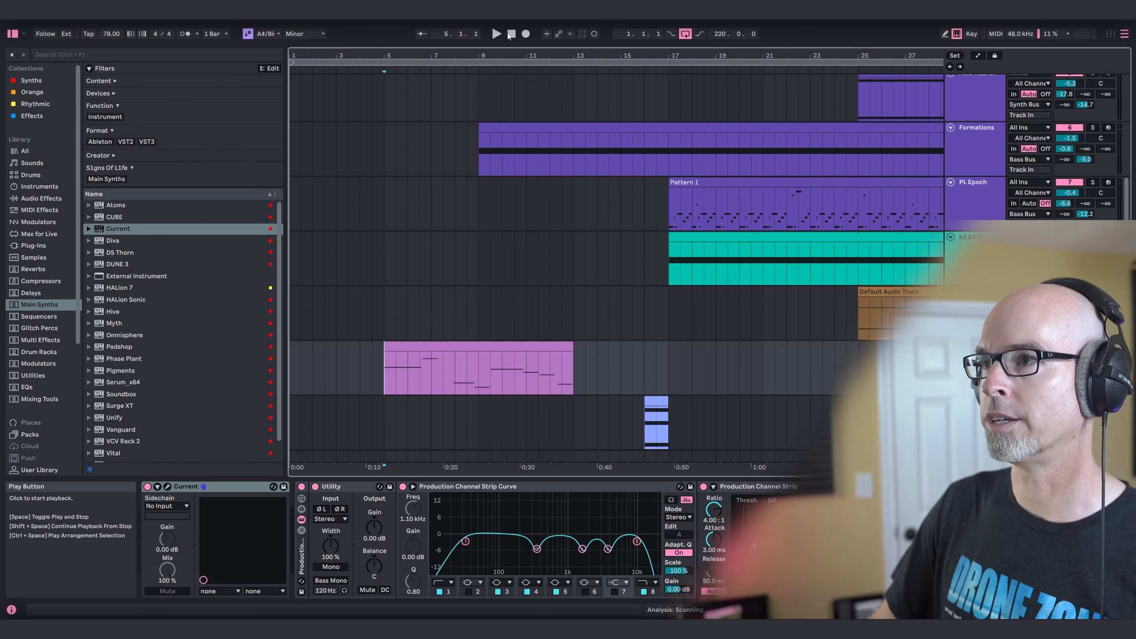
double_click(511, 34)
key("space")
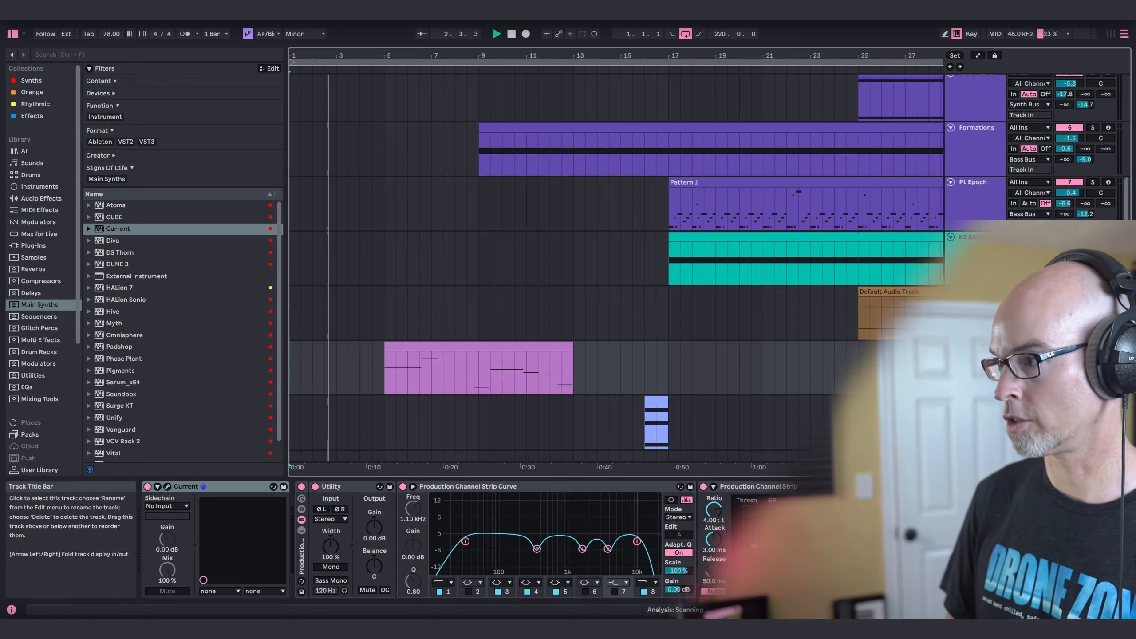
Step: Lower the Current 1 track's volume to -4.3 dB while the arrangement plays
left_click(976, 401)
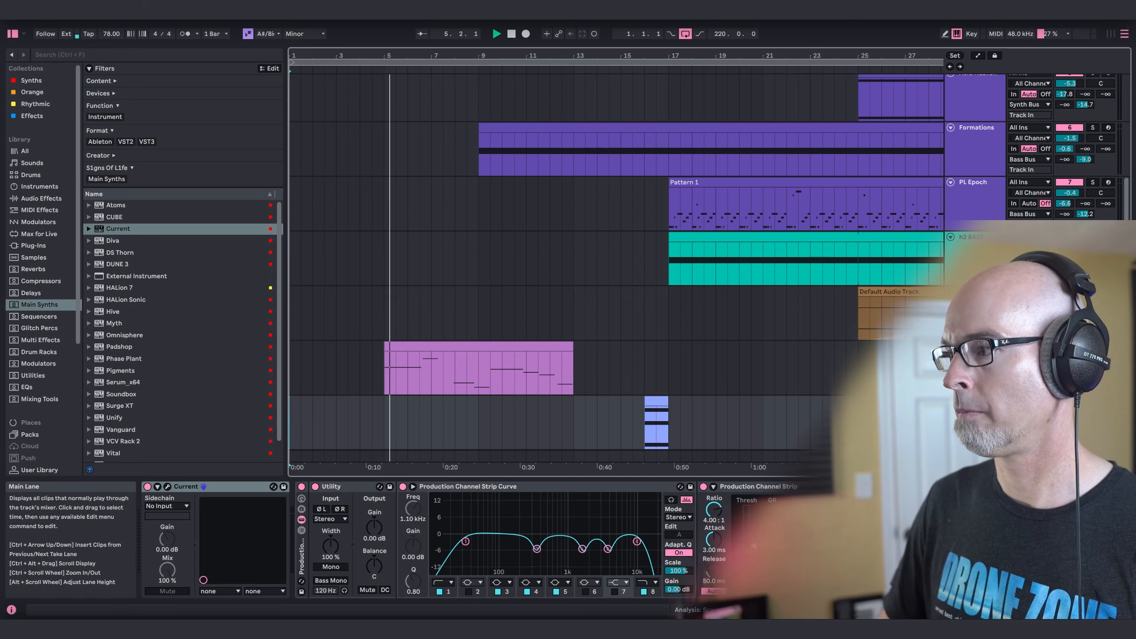
left_click(618, 358)
key("shift+Tab")
key("shift+Tab")
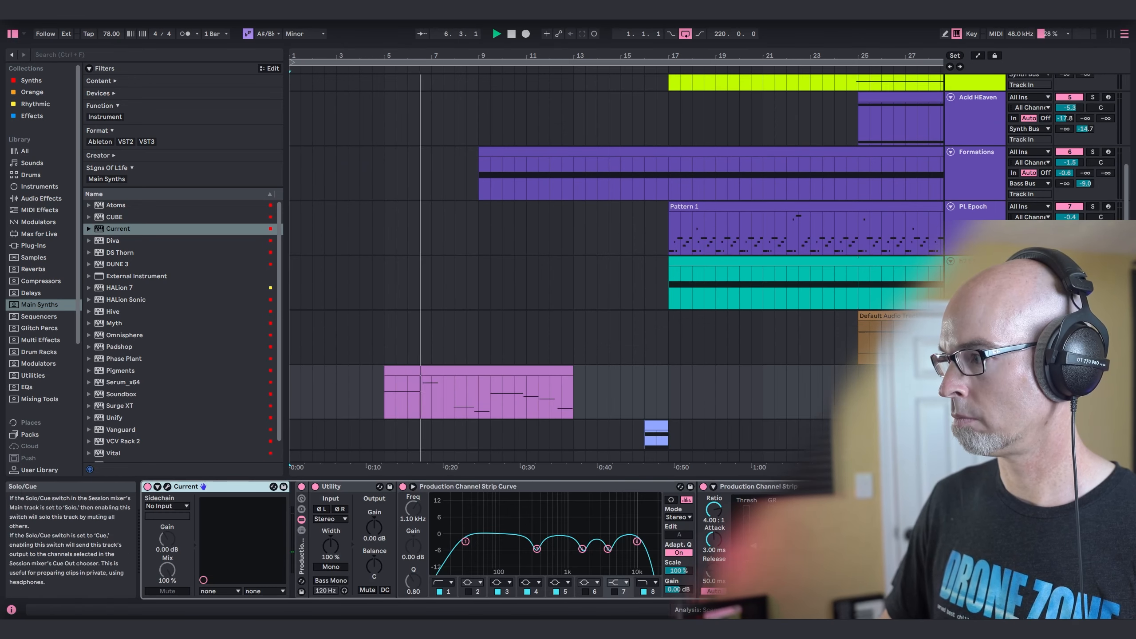
left_click_drag(1070, 381, 1070, 386)
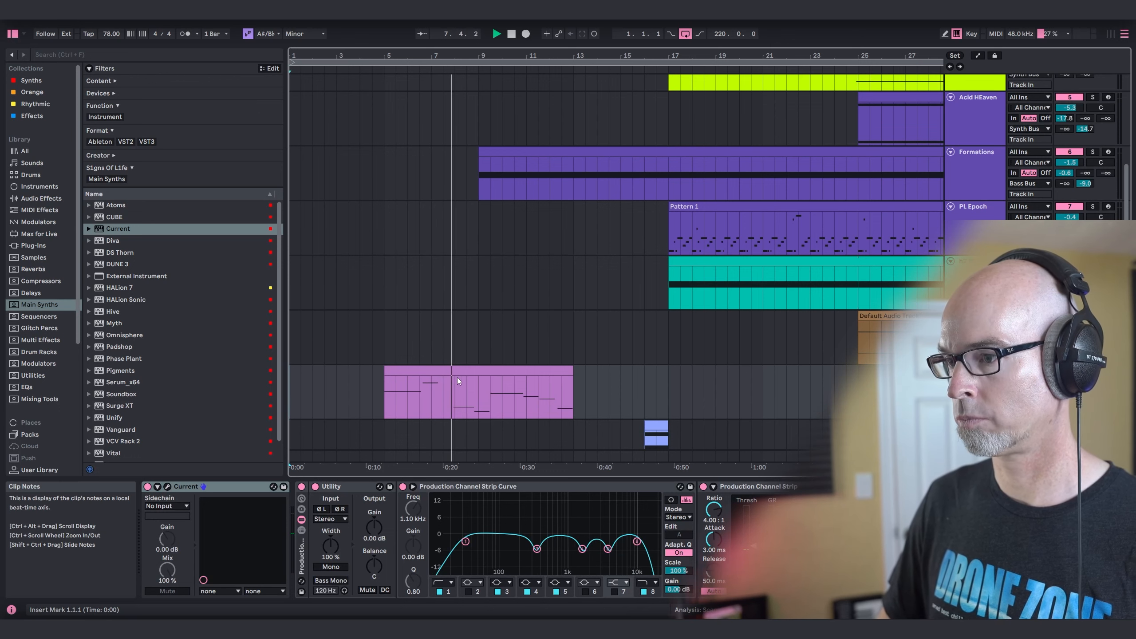
Step: Transpose all notes in the Current 1 clip down one octave and audition the start of the clip
double_click(489, 371)
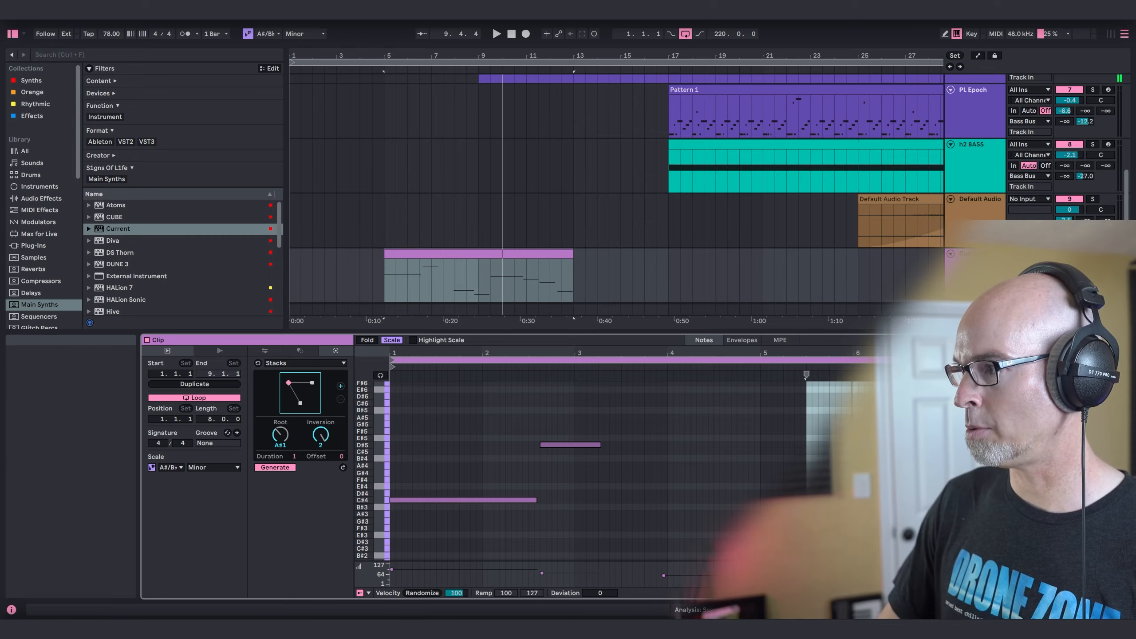
left_click_drag(874, 332, 875, 160)
key("space")
left_click_drag(973, 515, 428, 223)
key("shift+Down")
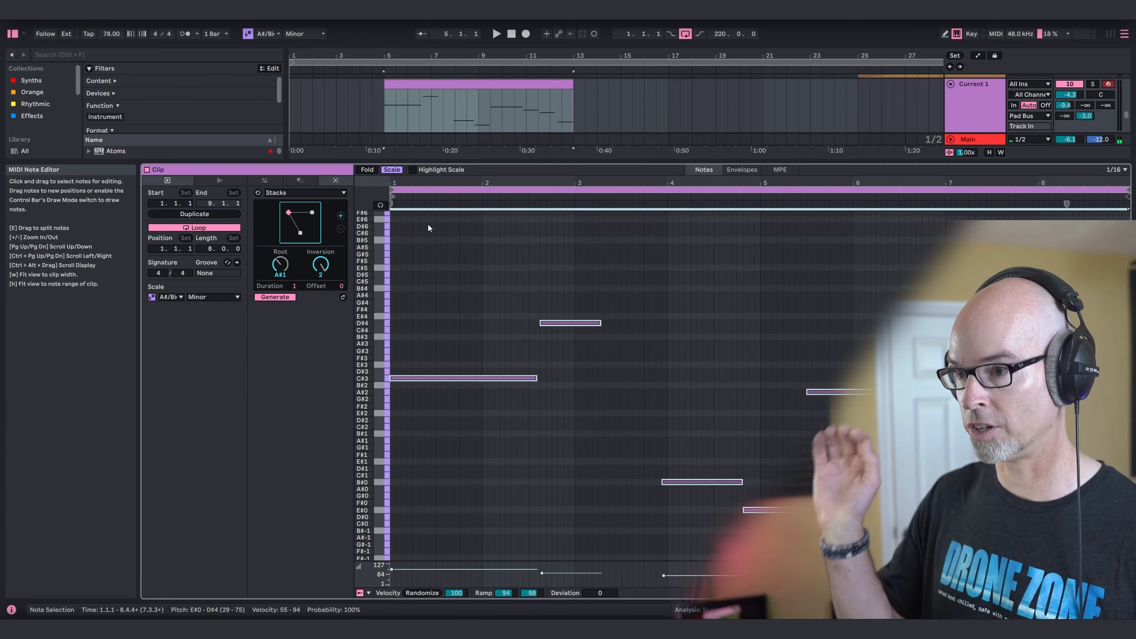
key("space")
key("space")
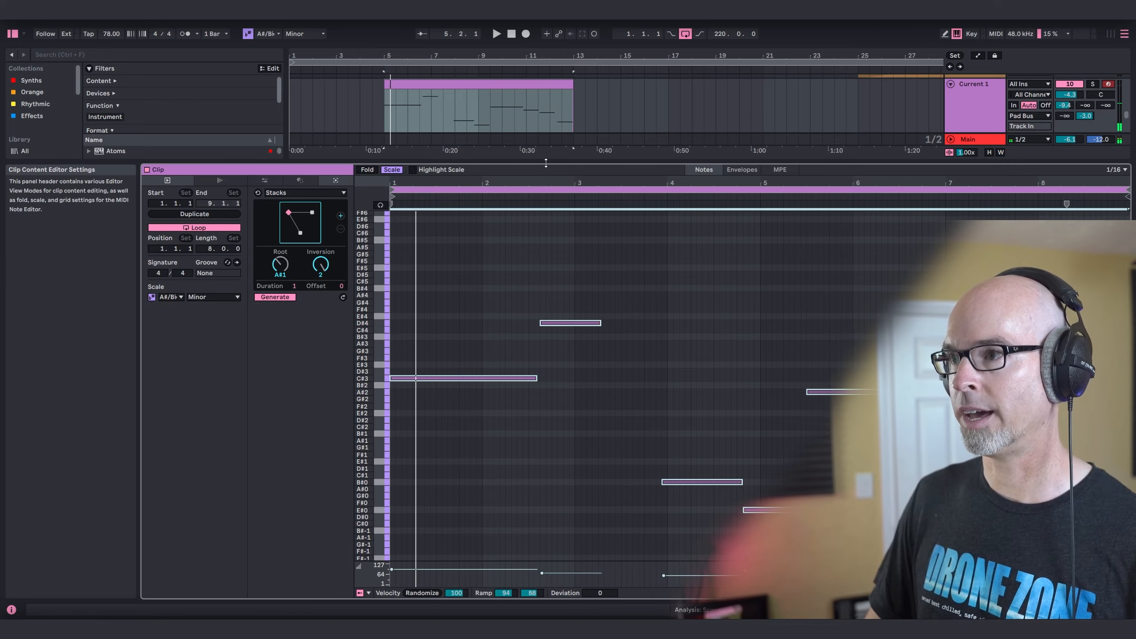
Step: Reopen the Current synth, set Filter 1's cutoff to 182 Hz, and audition the clip with the FM settings shown
left_click_drag(545, 164, 555, 373)
key("shift+Tab")
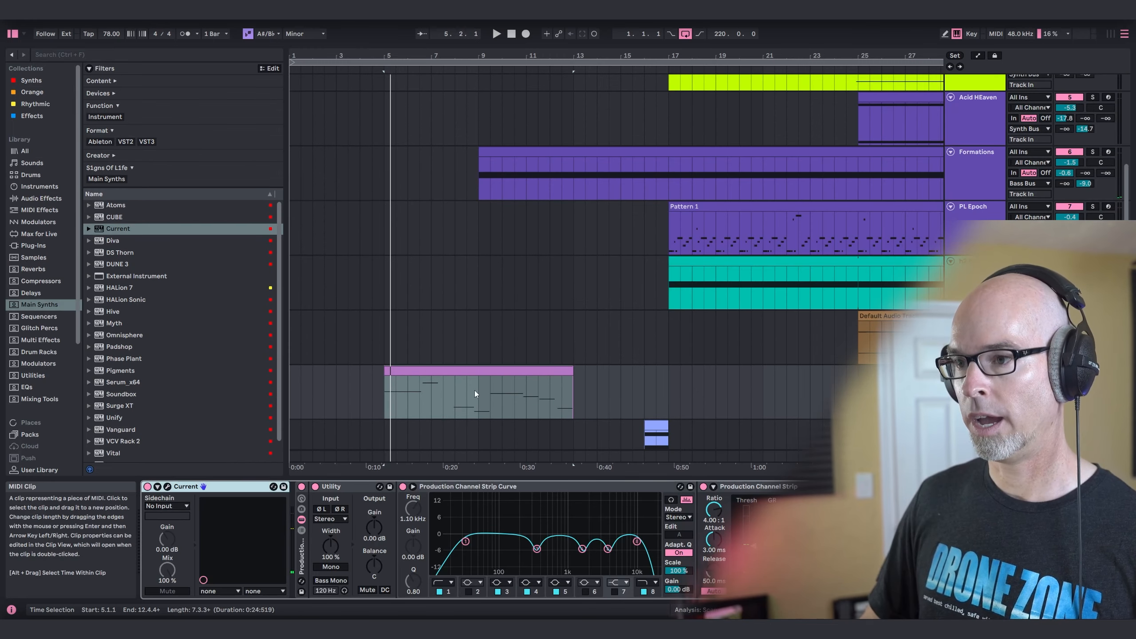
left_click(167, 487)
left_click_drag(683, 224, 678, 240)
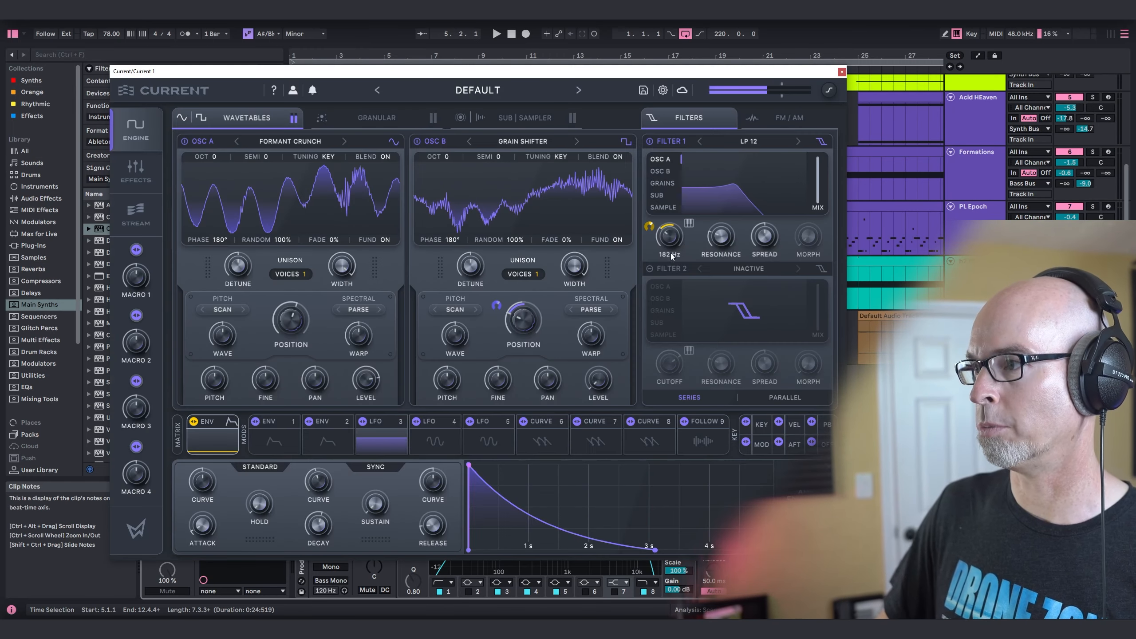
key("space")
key("space")
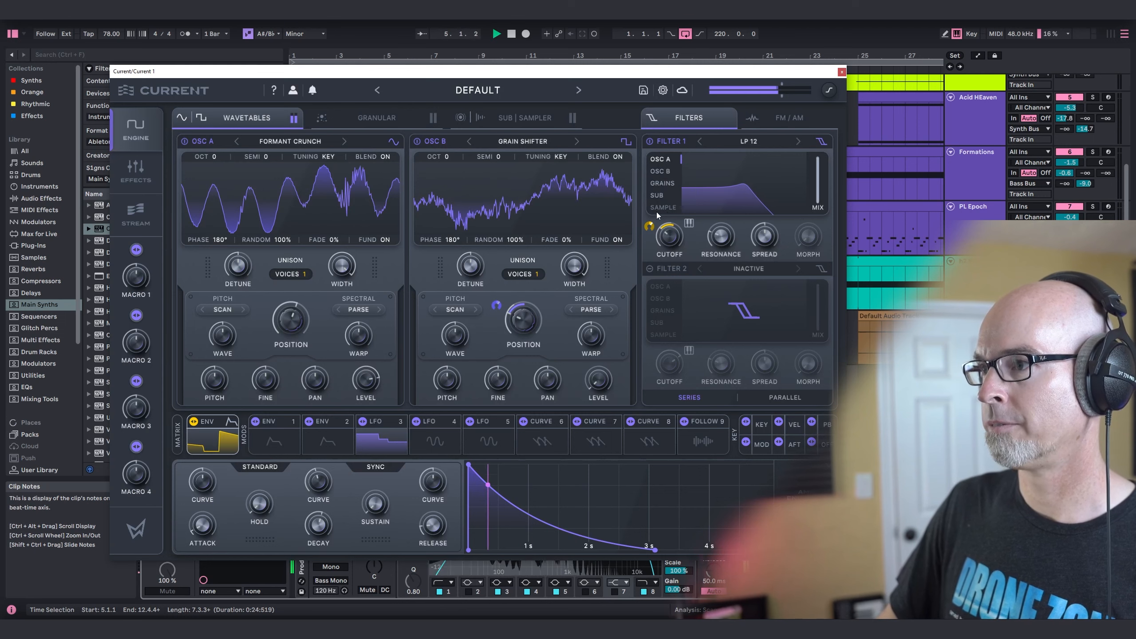
left_click(789, 118)
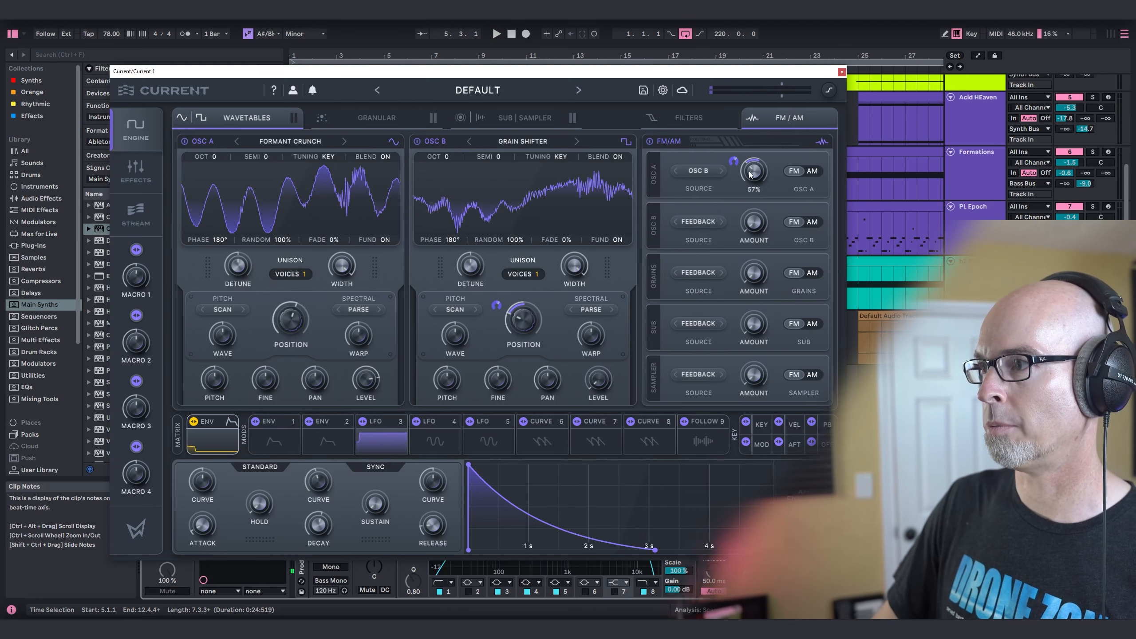
key("space")
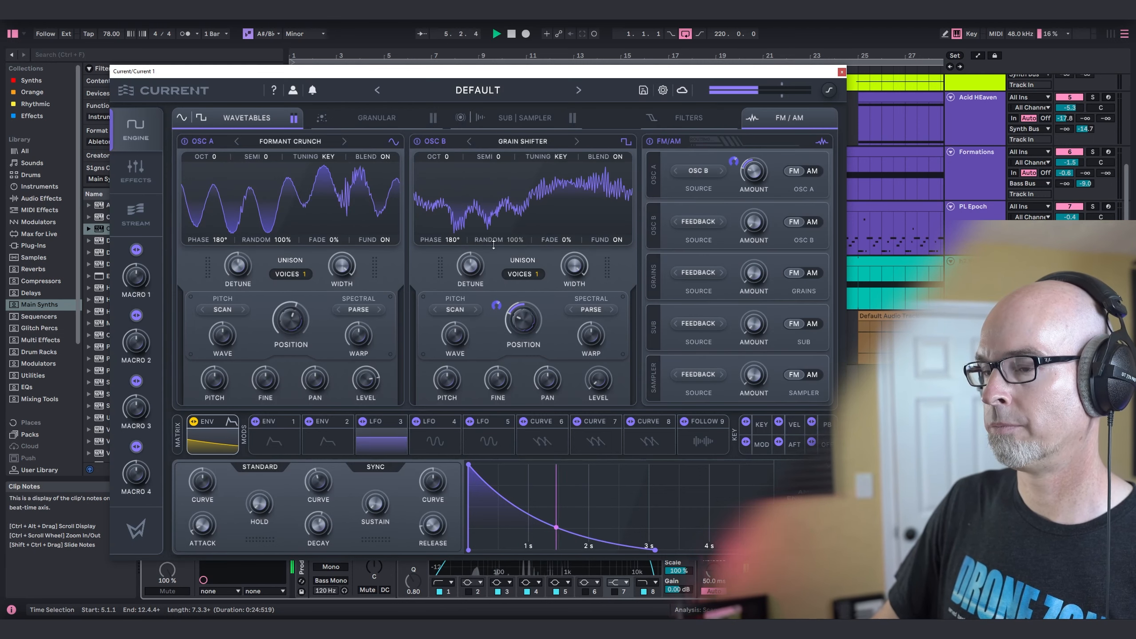
key("space")
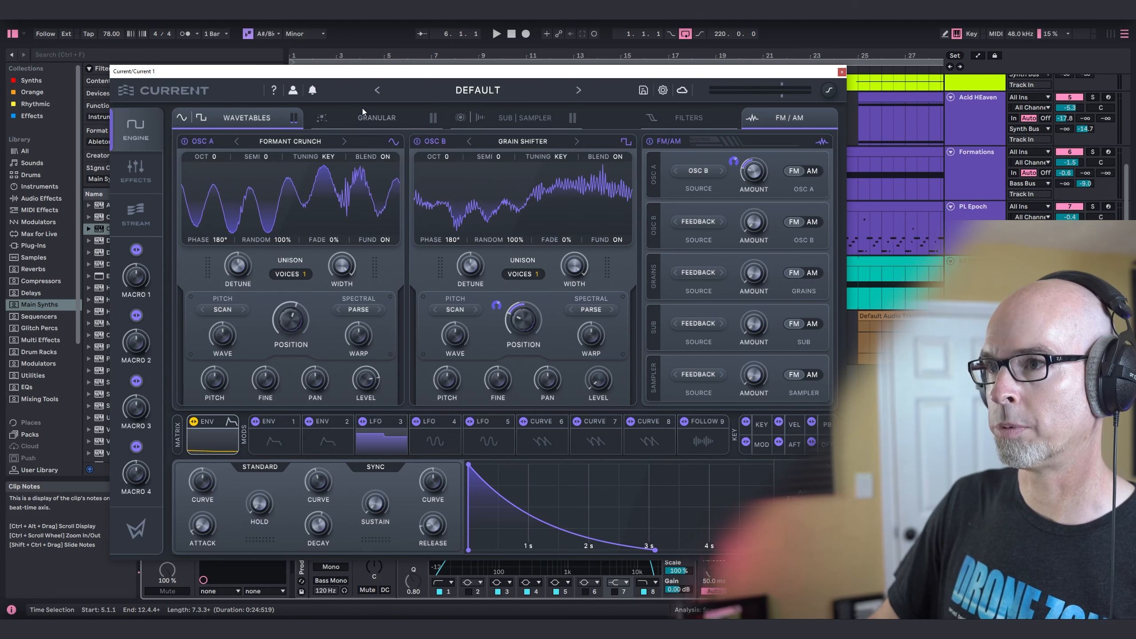
Step: Turn on the sub oscillator at octave -2, reduce oscillator A's FM amount to 31%, and close the synth
left_click(527, 118)
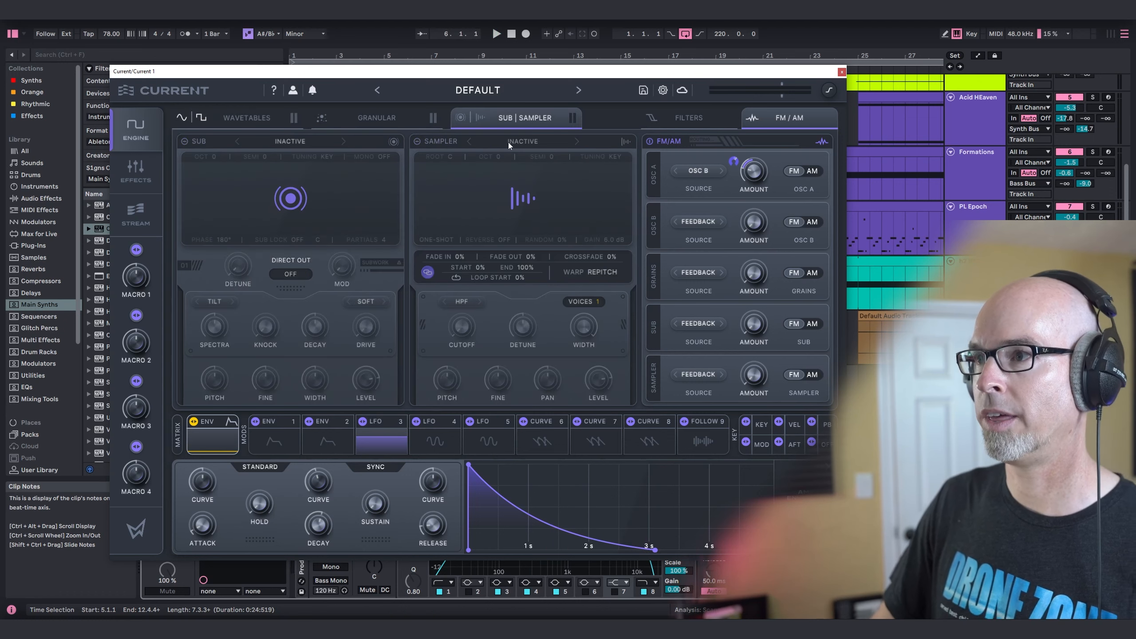
left_click(185, 142)
key("space")
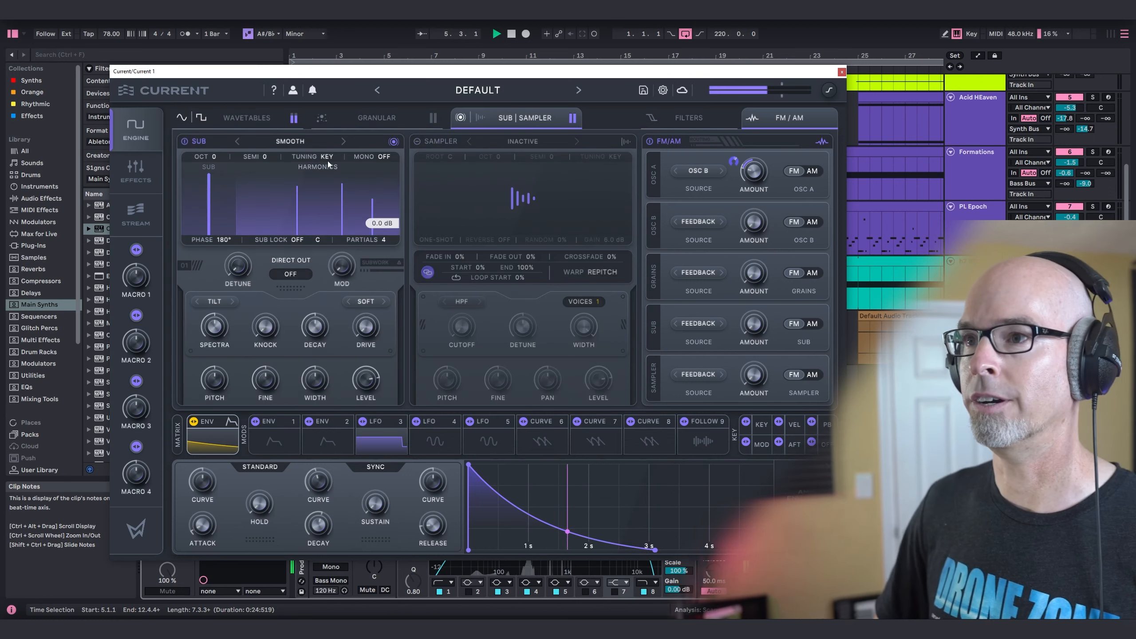
left_click_drag(221, 169, 226, 176)
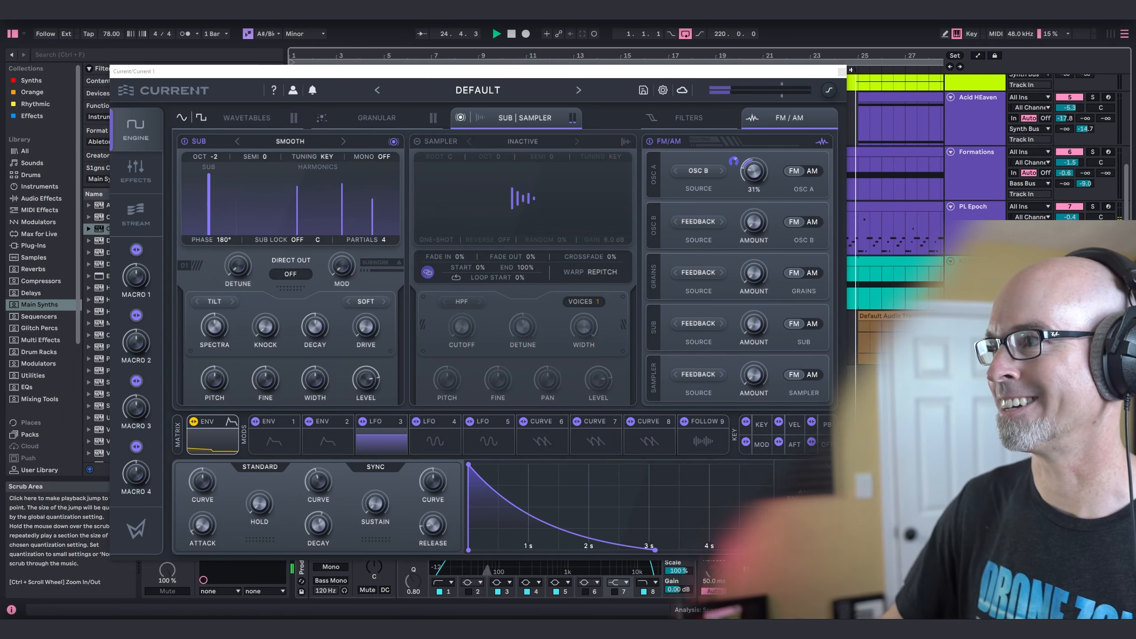
left_click(841, 72)
left_click(441, 370)
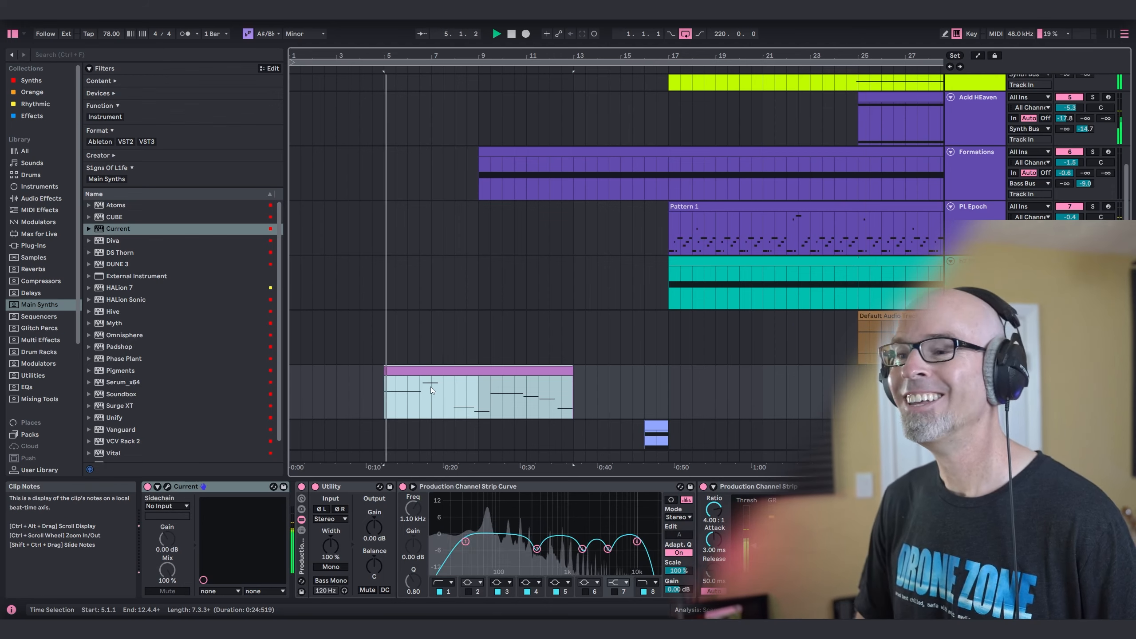
Step: Switch the Current 1 clip's generator from Stacks to Seed and delete all notes in the clip
double_click(497, 368)
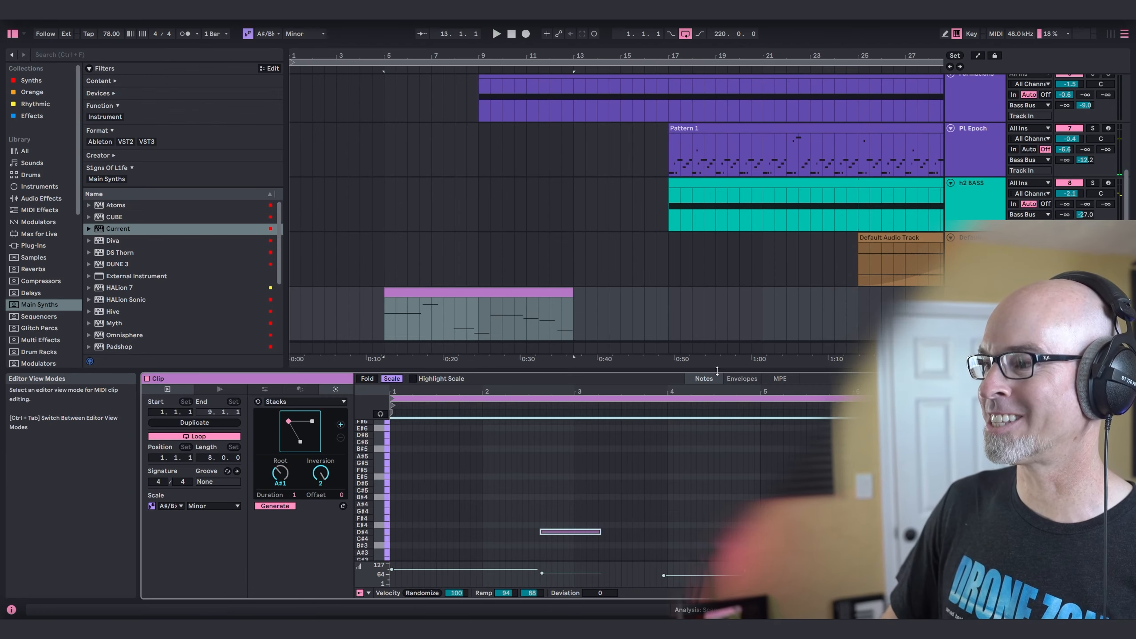
left_click_drag(717, 371, 717, 72)
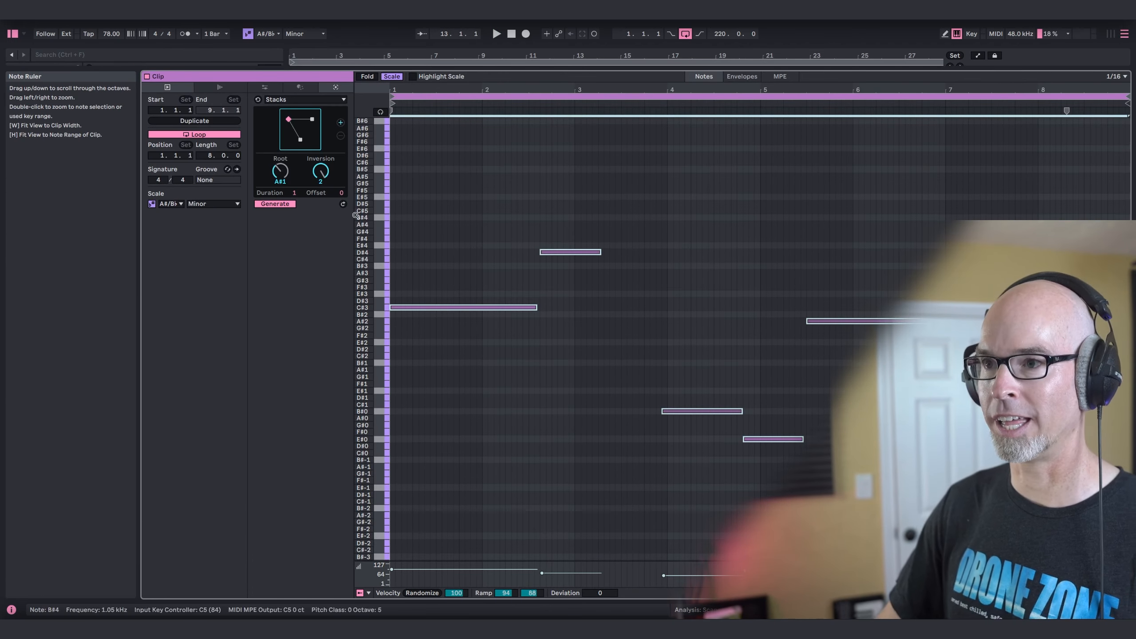
left_click(343, 204)
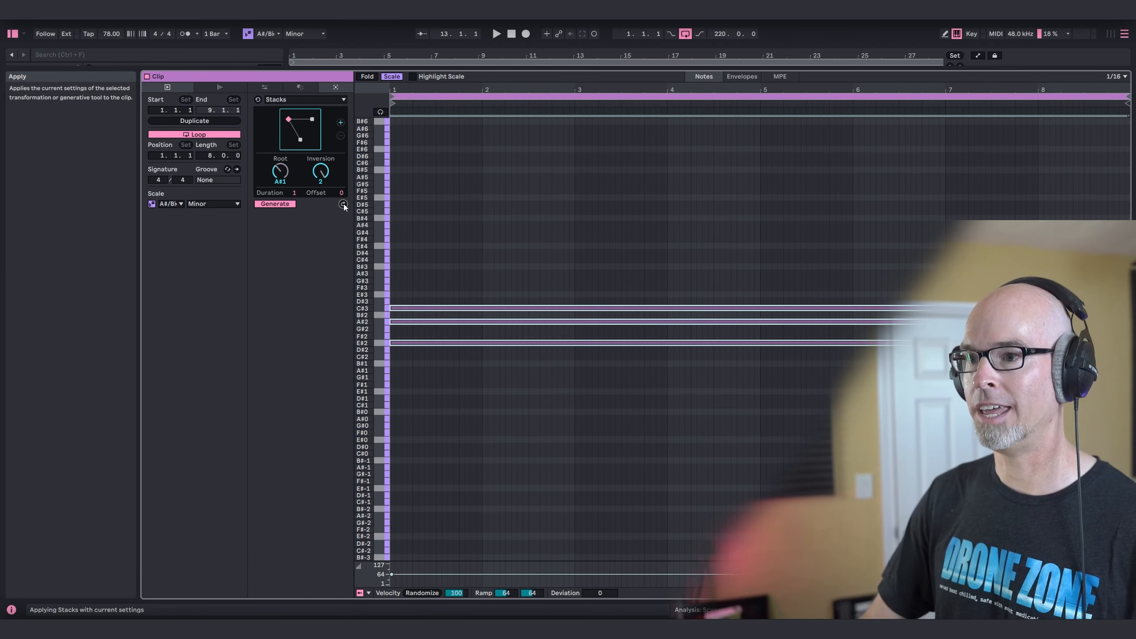
left_click(307, 99)
left_click(295, 125)
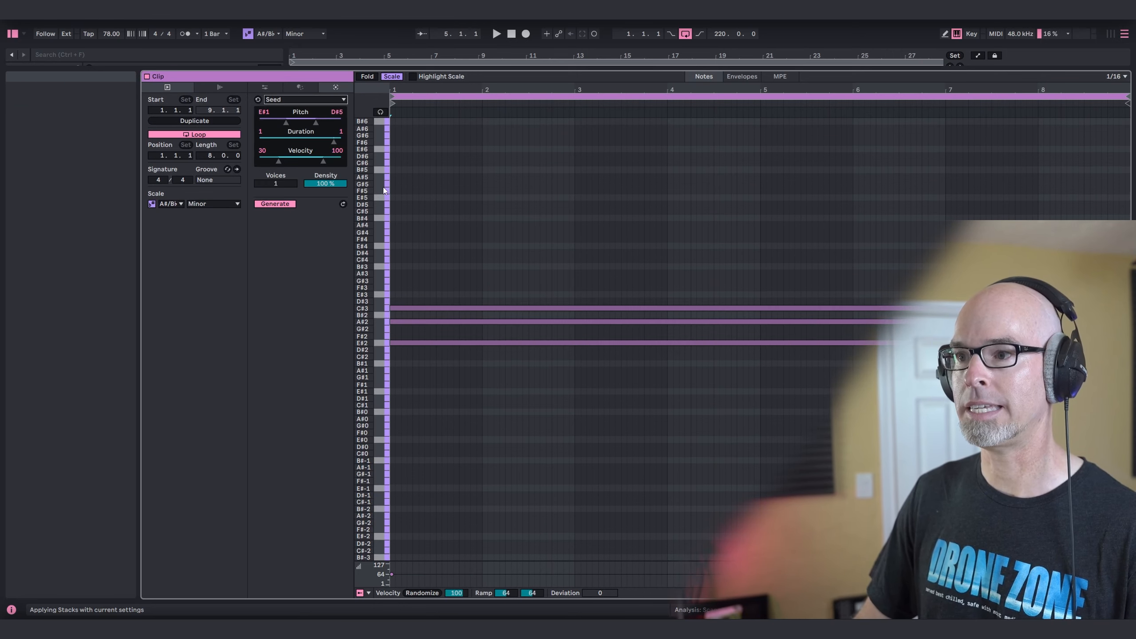
key("ctrl+a")
key("Delete")
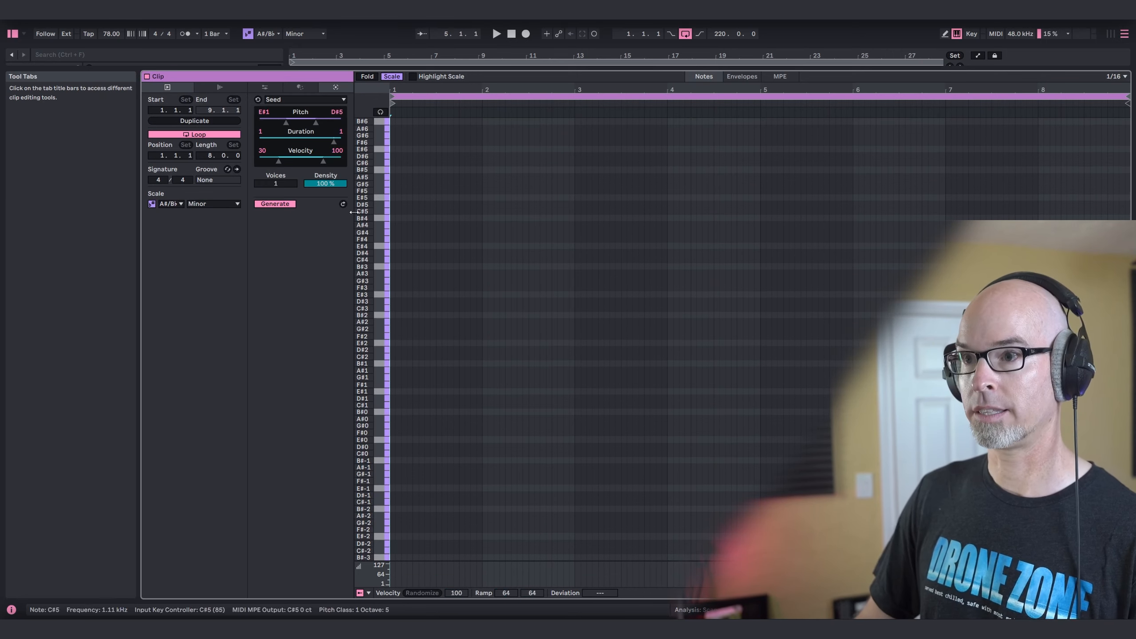
Step: Generate a random single-voice melody with Seed, repeating until a sparse pattern suits the clip
left_click(344, 204)
left_click(343, 204)
left_click(343, 204)
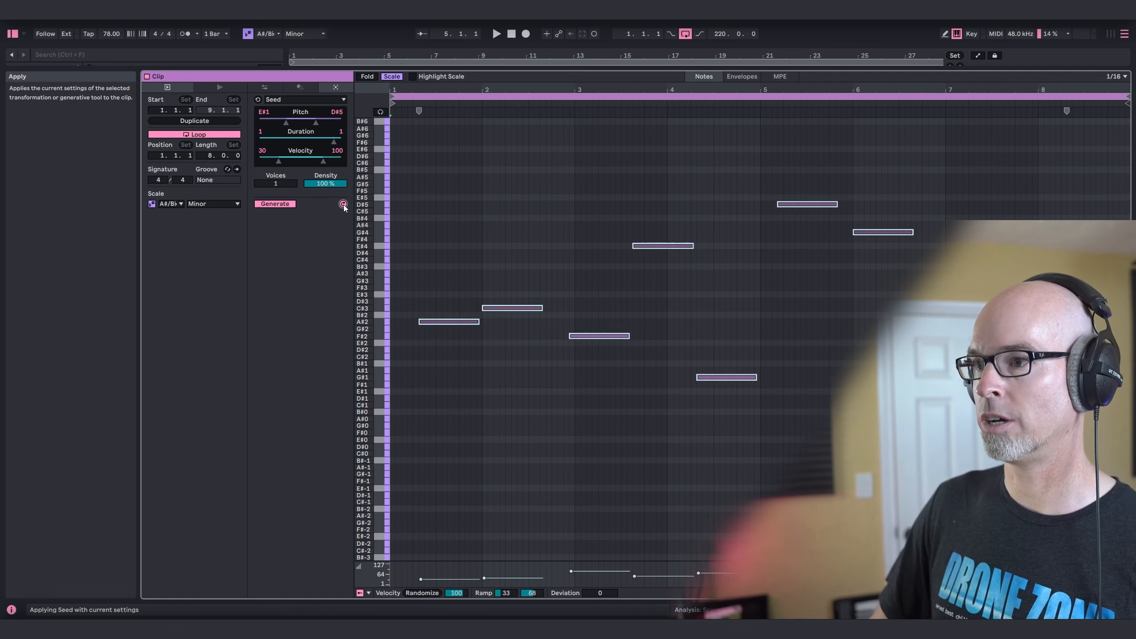
left_click(343, 204)
left_click(343, 204)
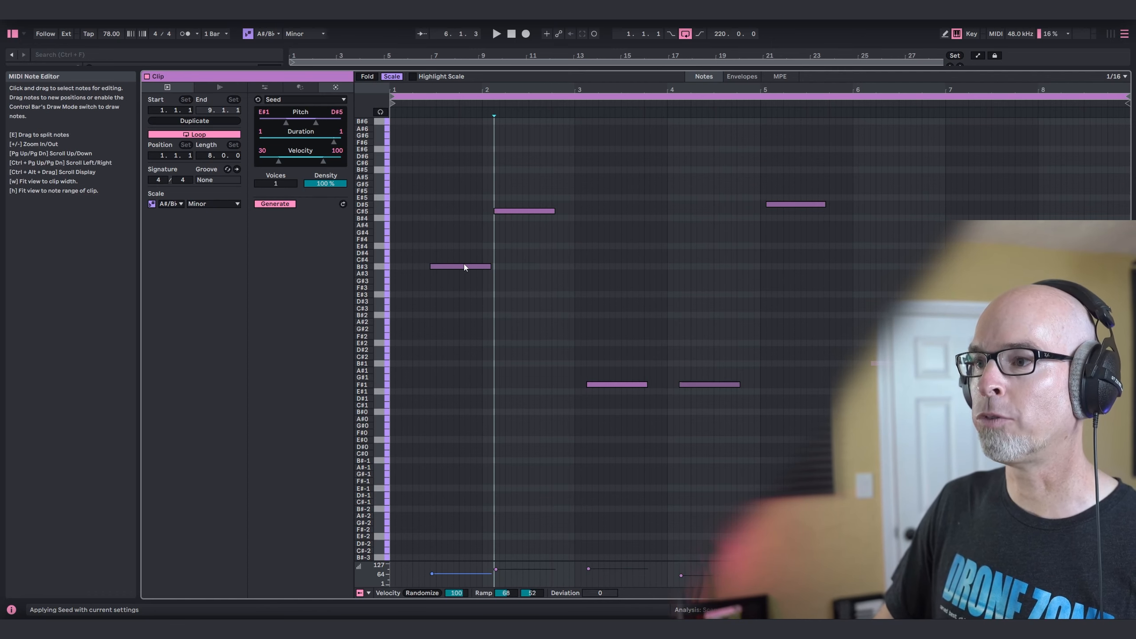
Step: Move the first note to A#3 at 1.1.3 and the second note lower to the start of bar 2 during playback
left_click_drag(463, 267, 431, 274)
key("space")
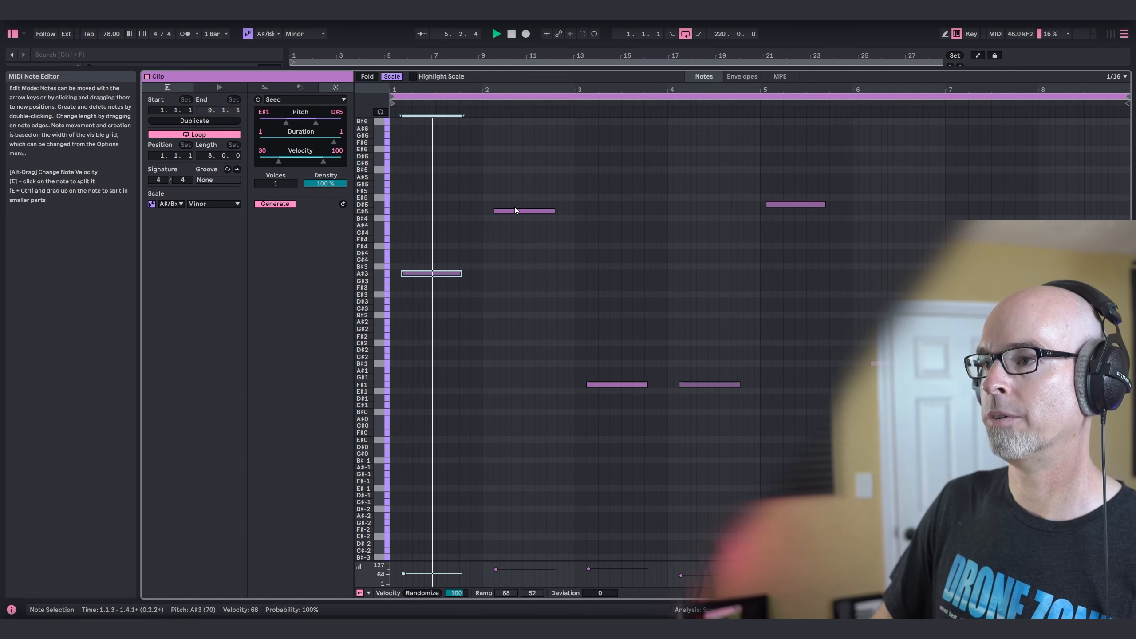
left_click_drag(509, 212, 498, 227)
left_click_drag(635, 69, 594, 456)
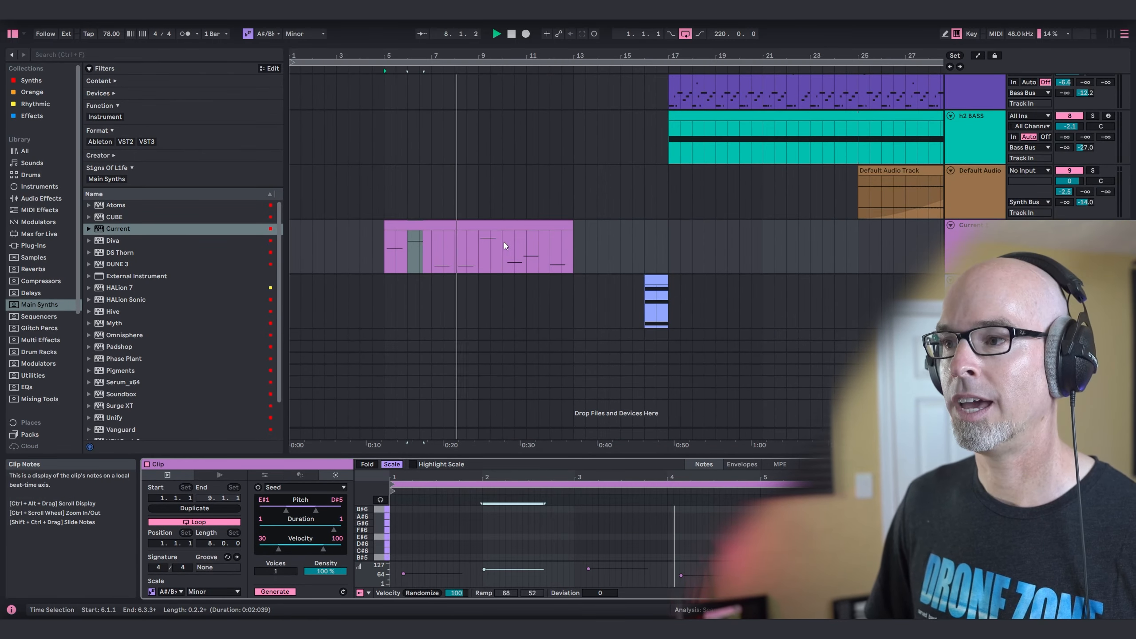
Step: Hide the browser and zoom the timeline out to show the whole arrangement while it plays
scroll(489, 128, "up", 3)
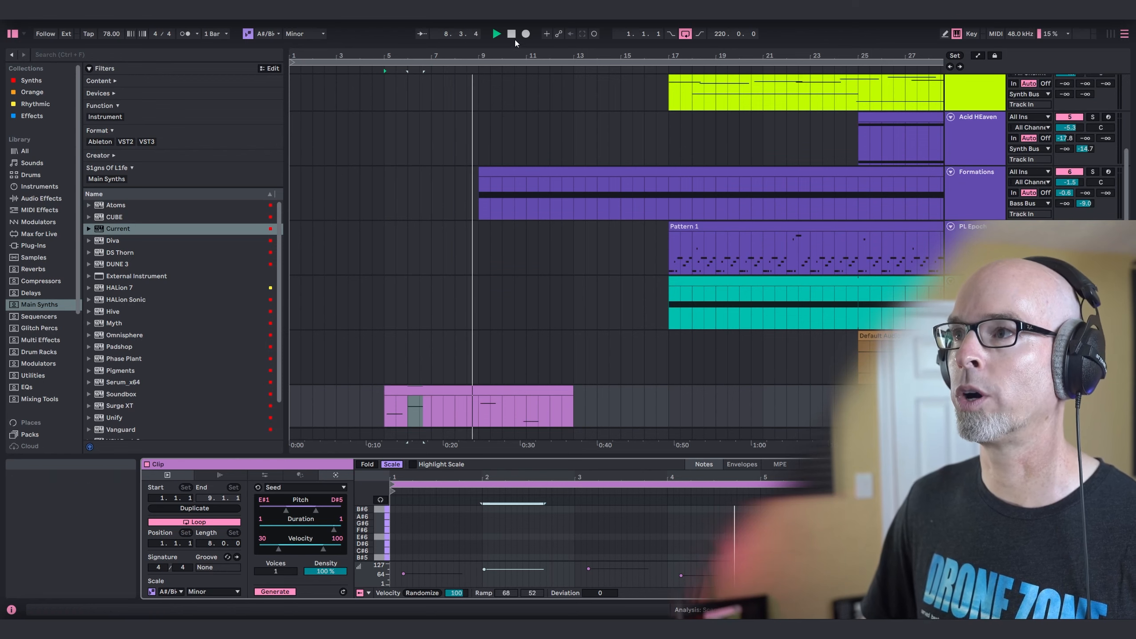
scroll(606, 200, "down", 3)
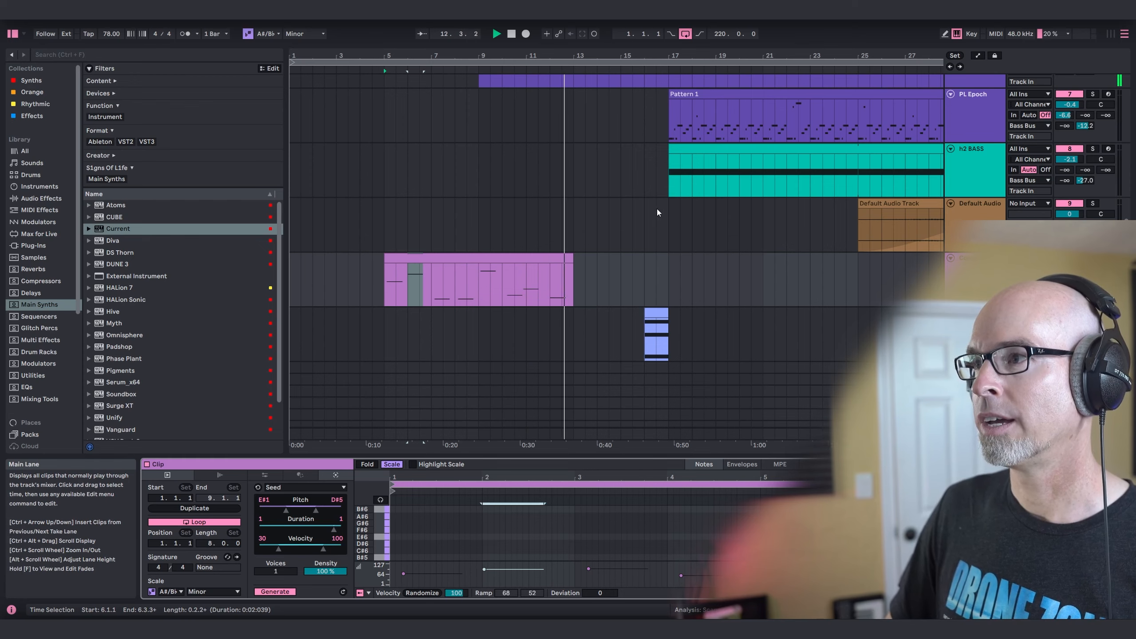
scroll(644, 192, "up", 2)
scroll(649, 173, "down", 1)
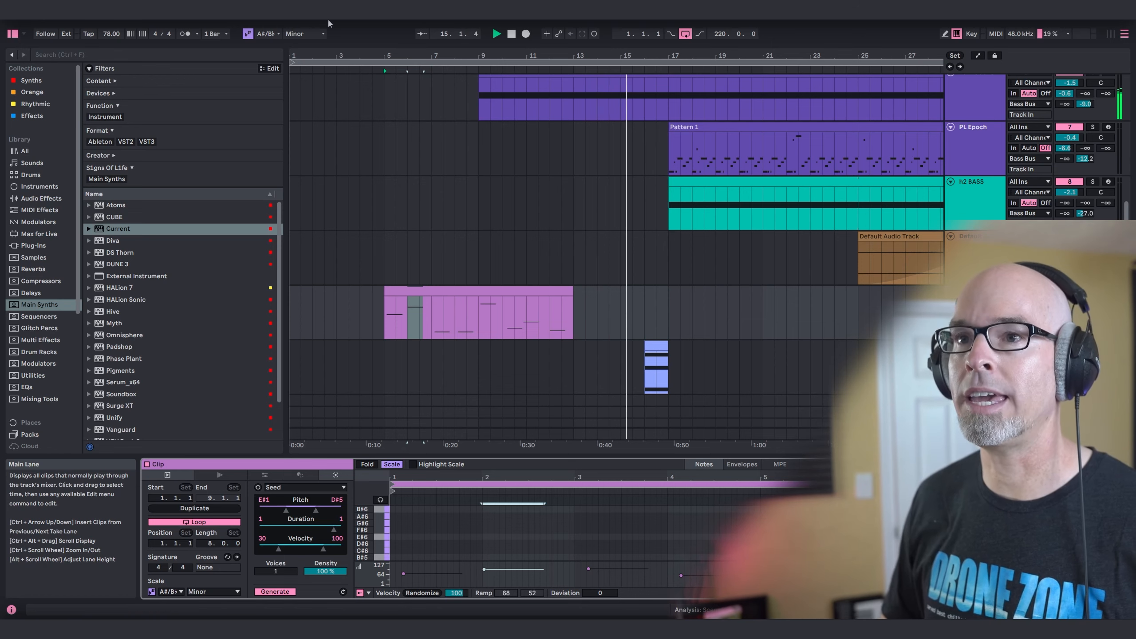
key("ctrl+alt+b")
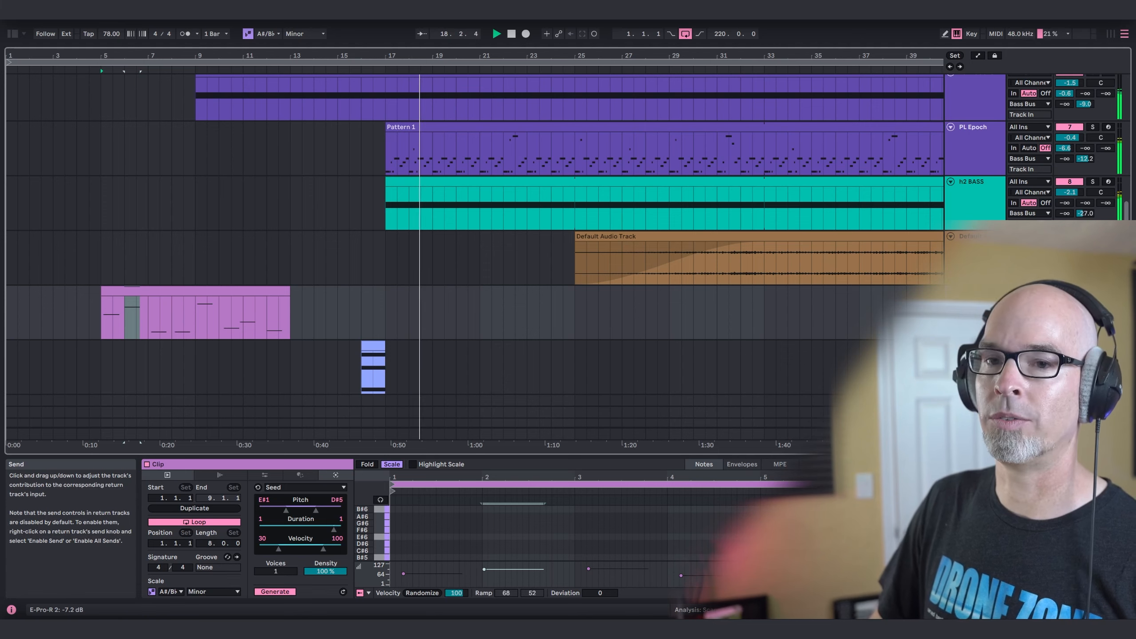
left_click_drag(692, 52, 134, 53)
scroll(249, 234, "down", 2)
scroll(226, 224, "up", 3)
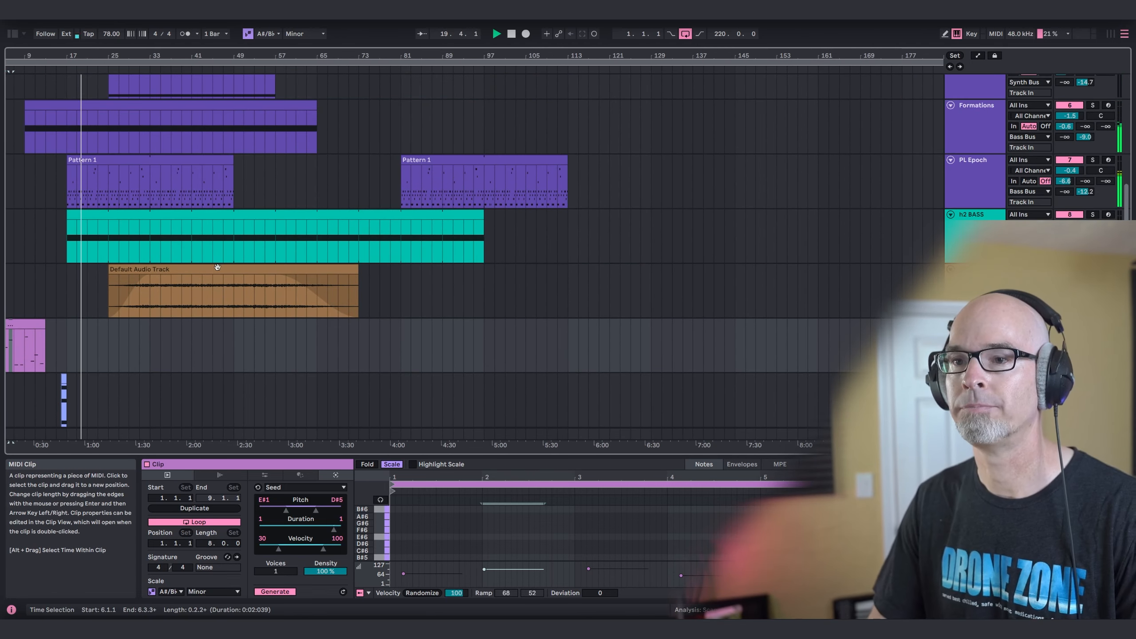
Step: Play the arrangement from bar 37 and look over the clips on all tracks
left_click(167, 306)
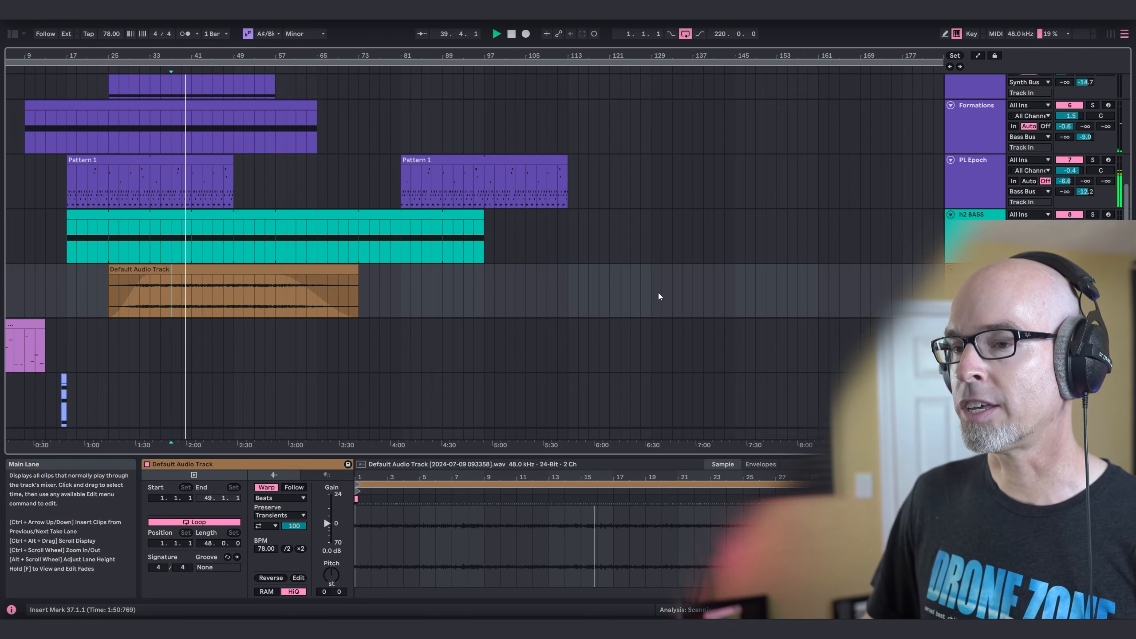
scroll(557, 267, "up", 5)
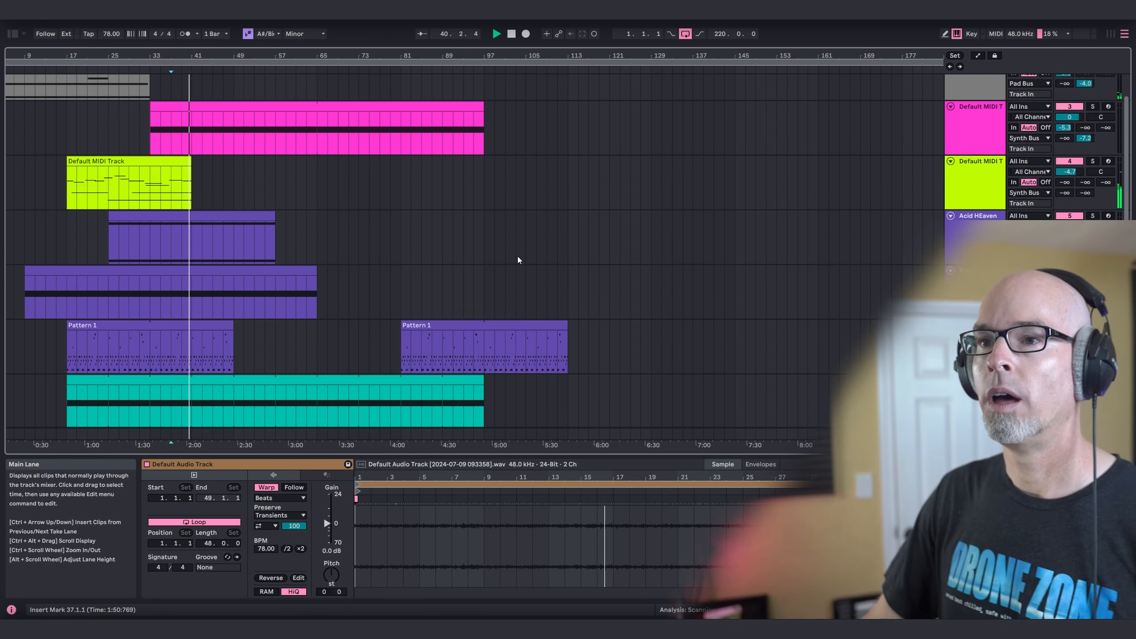
scroll(517, 257, "down", 6)
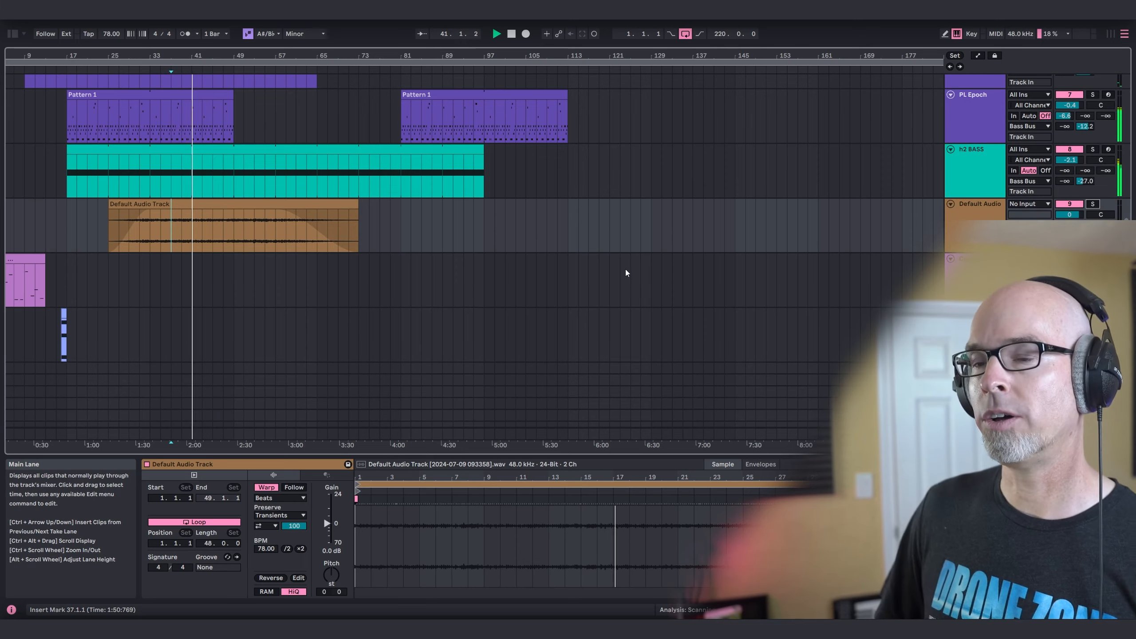
scroll(577, 272, "up", 4)
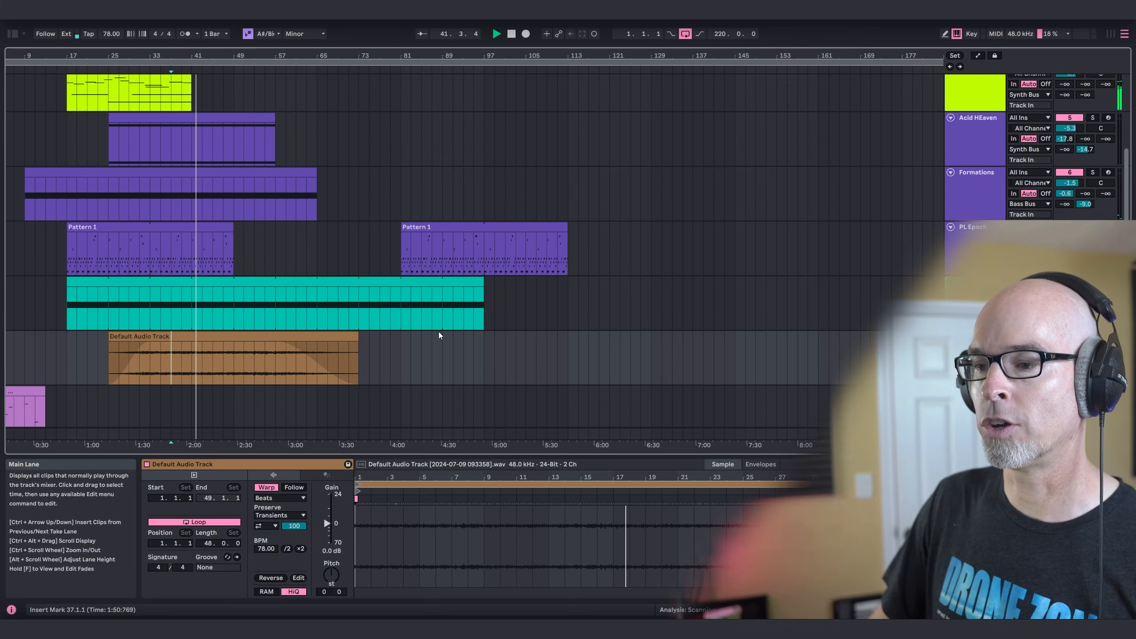
scroll(439, 332, "down", 2)
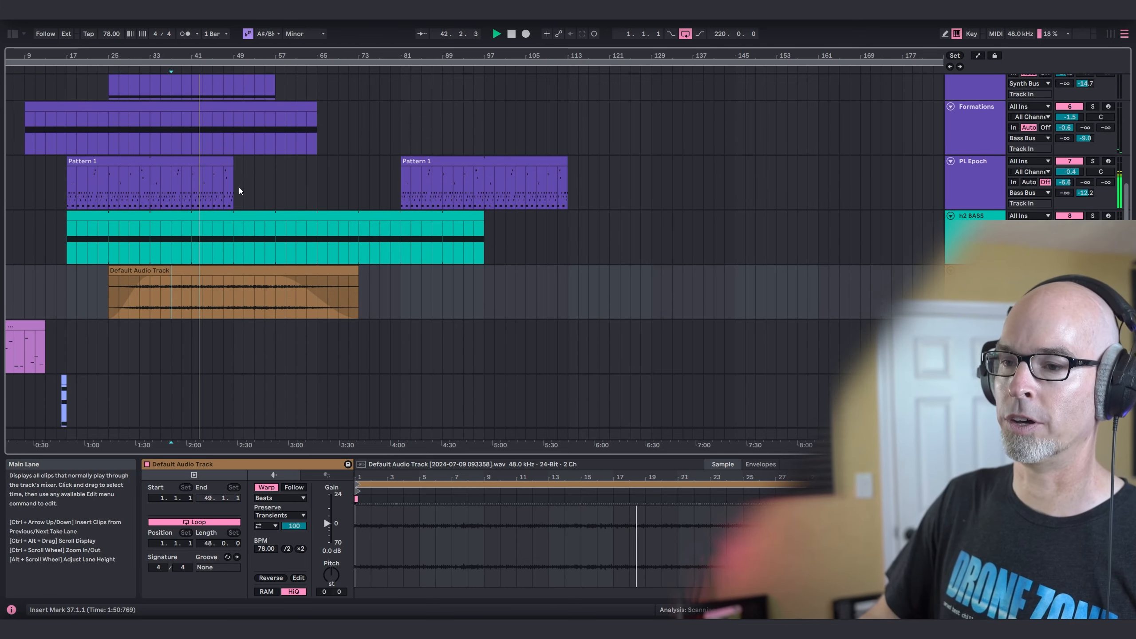
Step: Select the Current 2 track and review the clips around the playback position to see where a new part fits
scroll(431, 273, "down", 2)
left_click(975, 329)
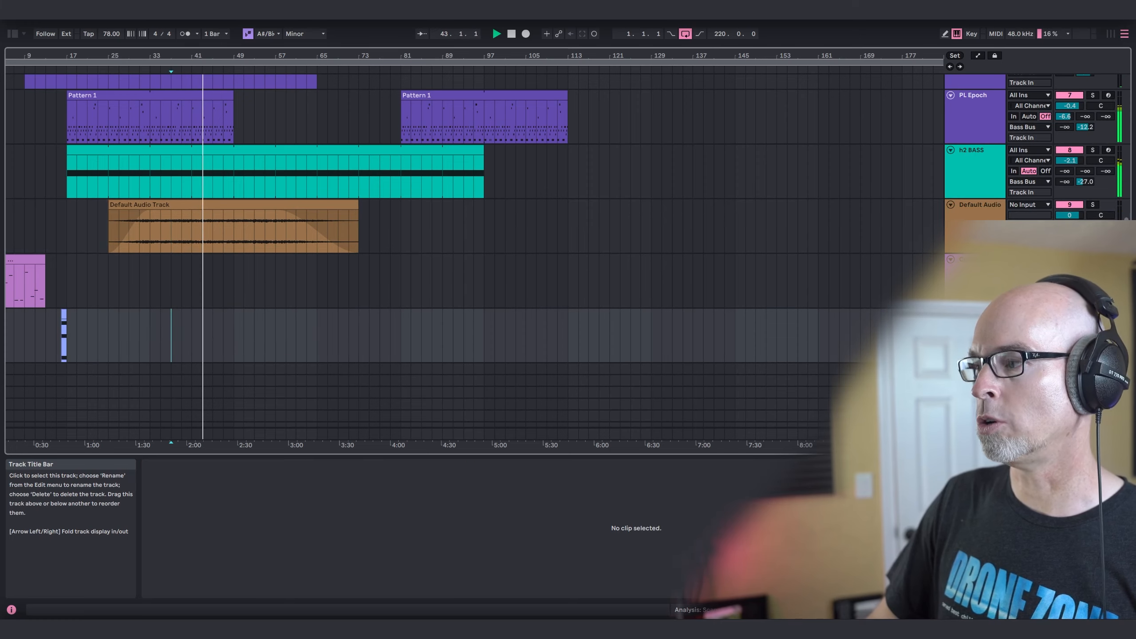
scroll(871, 302, "up", 2)
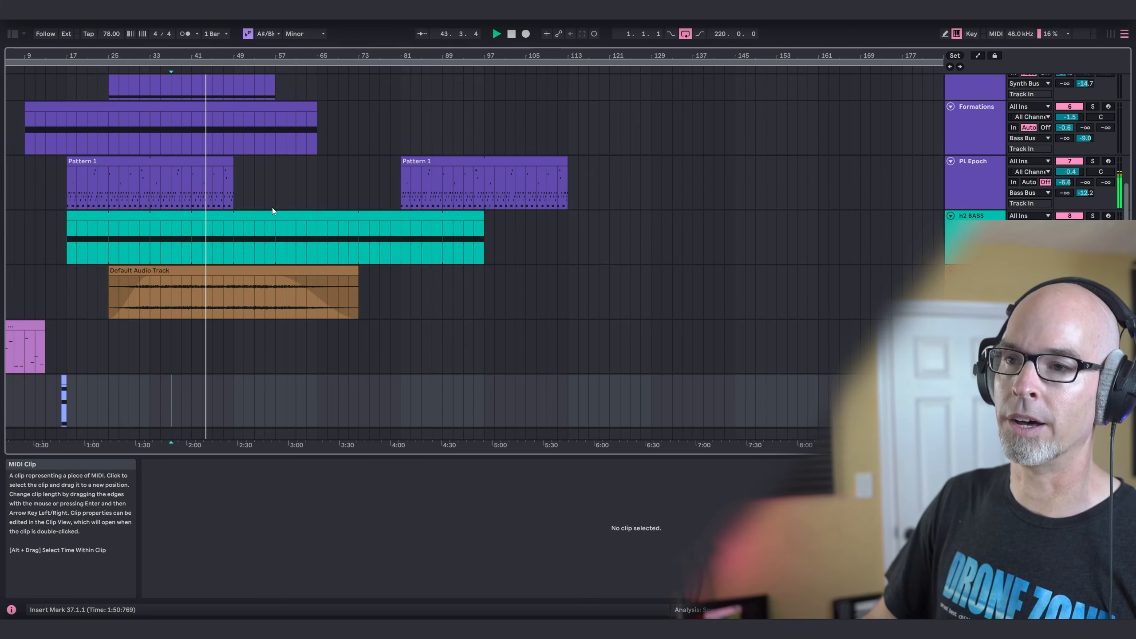
scroll(272, 209, "up", 3)
scroll(277, 176, "up", 2)
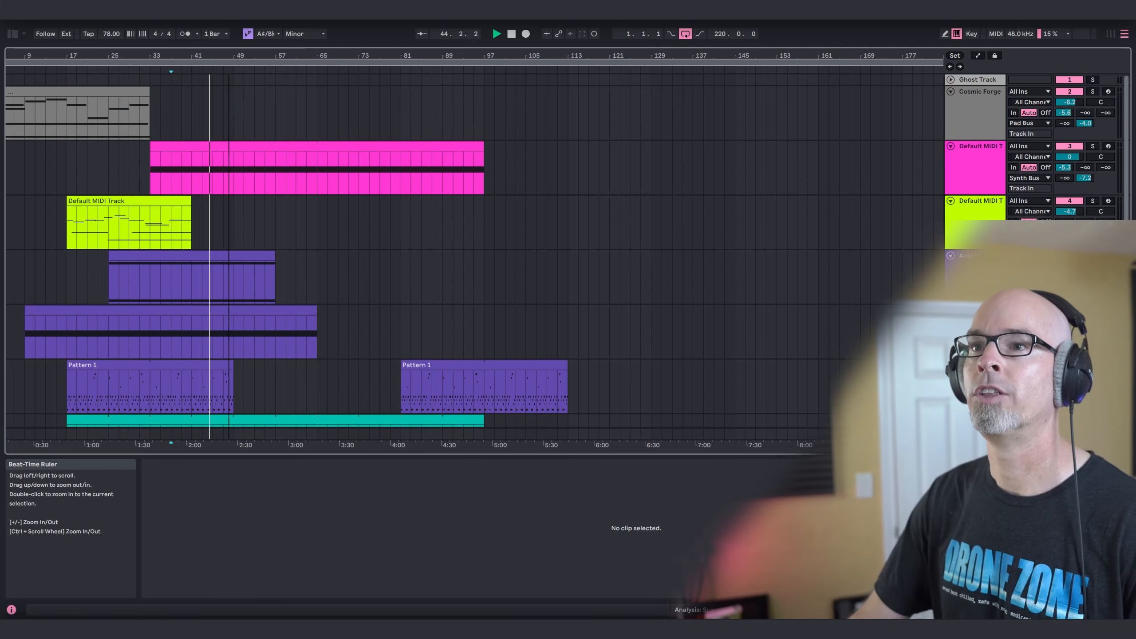
left_click_drag(248, 56, 279, 141)
scroll(277, 285, "down", 4)
scroll(277, 285, "down", 3)
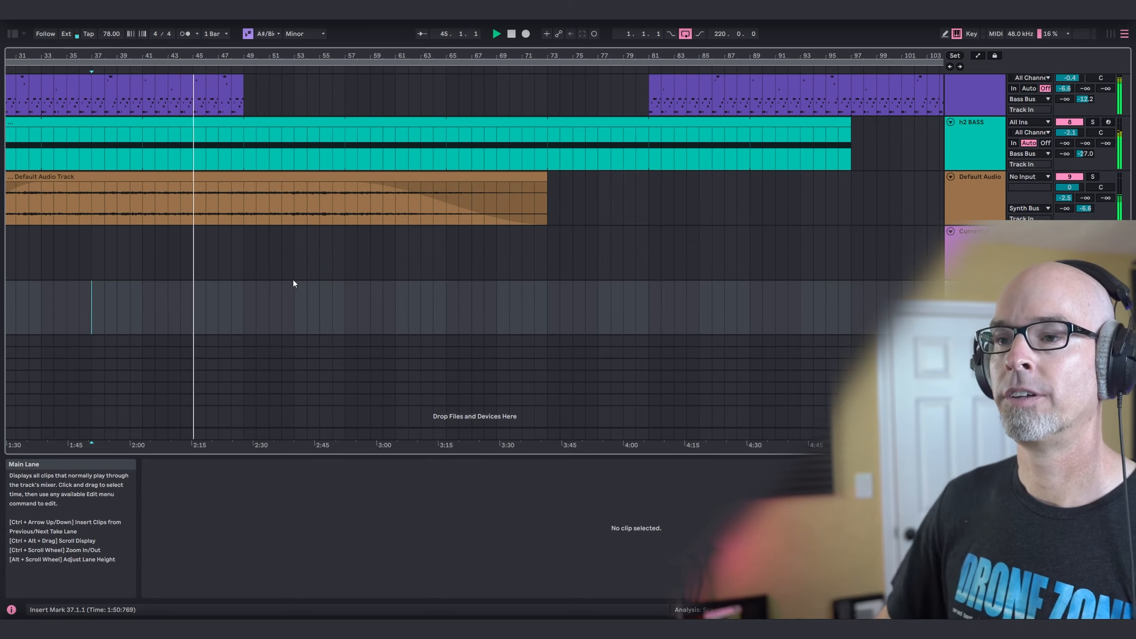
left_click_drag(205, 55, 208, 30)
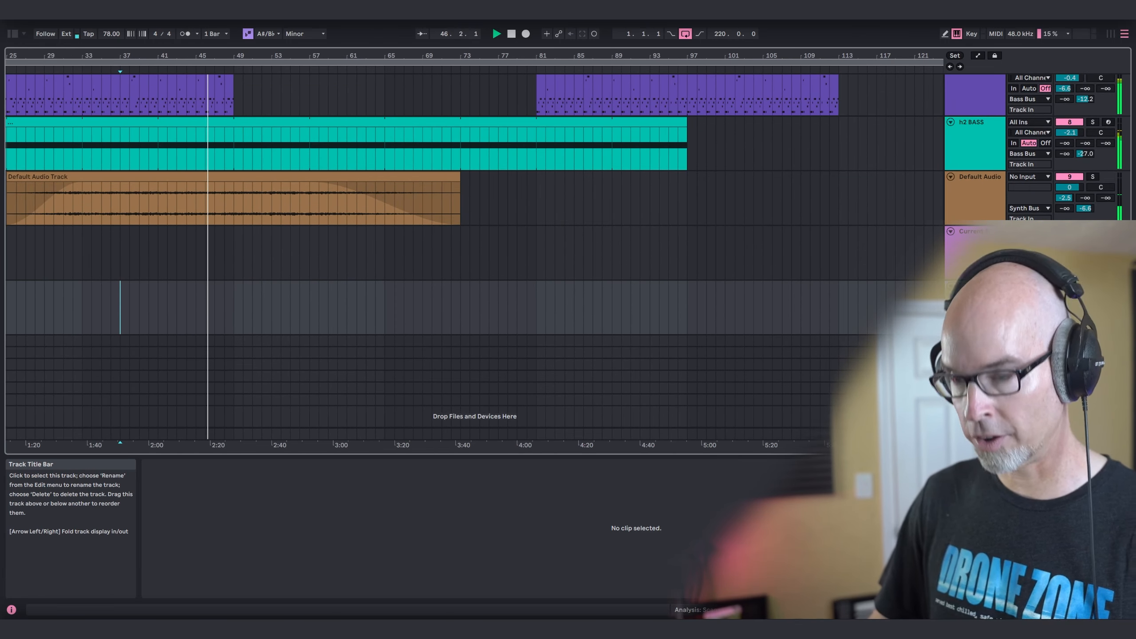
Step: Insert a MIDI track below Current 2 and create an empty MIDI clip on it from bar 47 to bar 49
key("ctrl+shift+t")
left_click(951, 341)
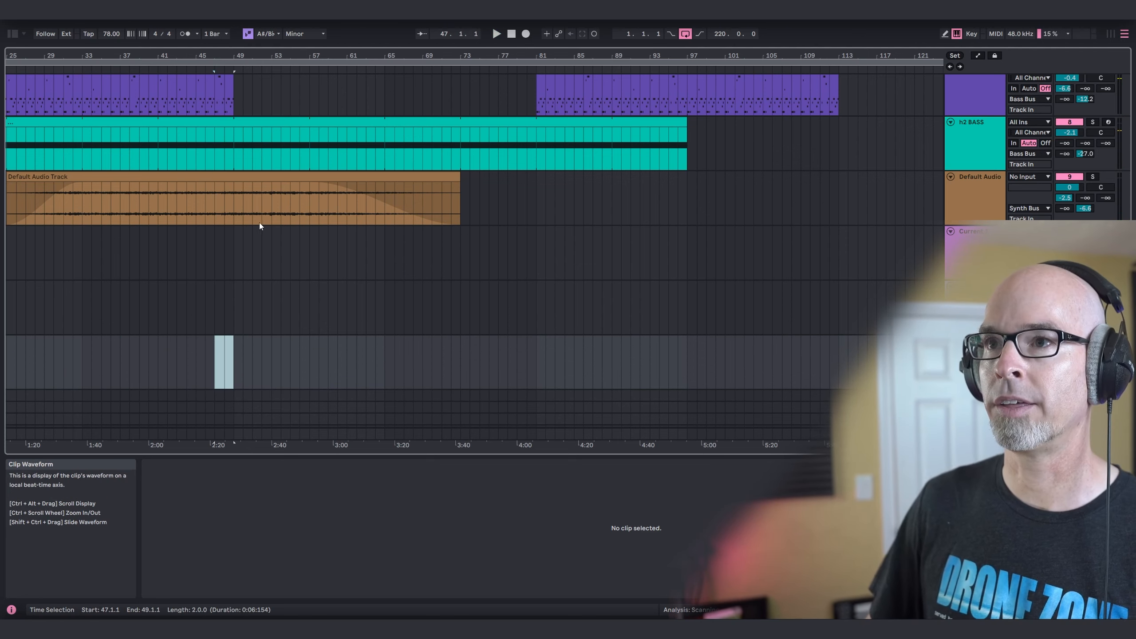
key("ctrl+shift+m")
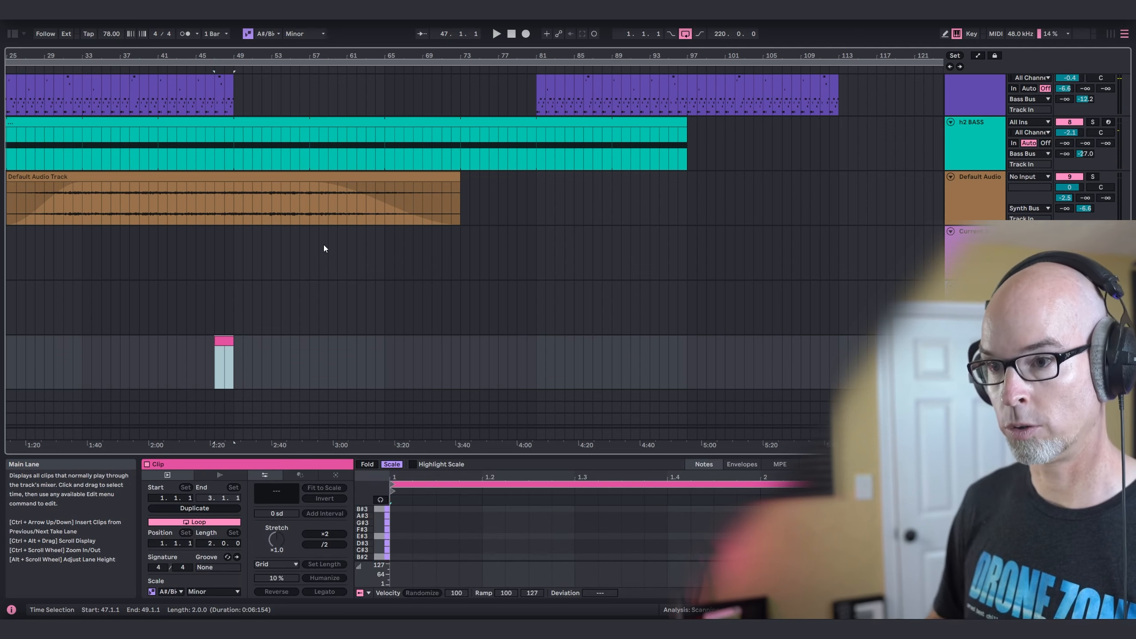
Step: Generate a four-note chord in the new clip with Stacks, using root A#1, inversion 0 and duration 1
left_click_drag(467, 456, 468, 314)
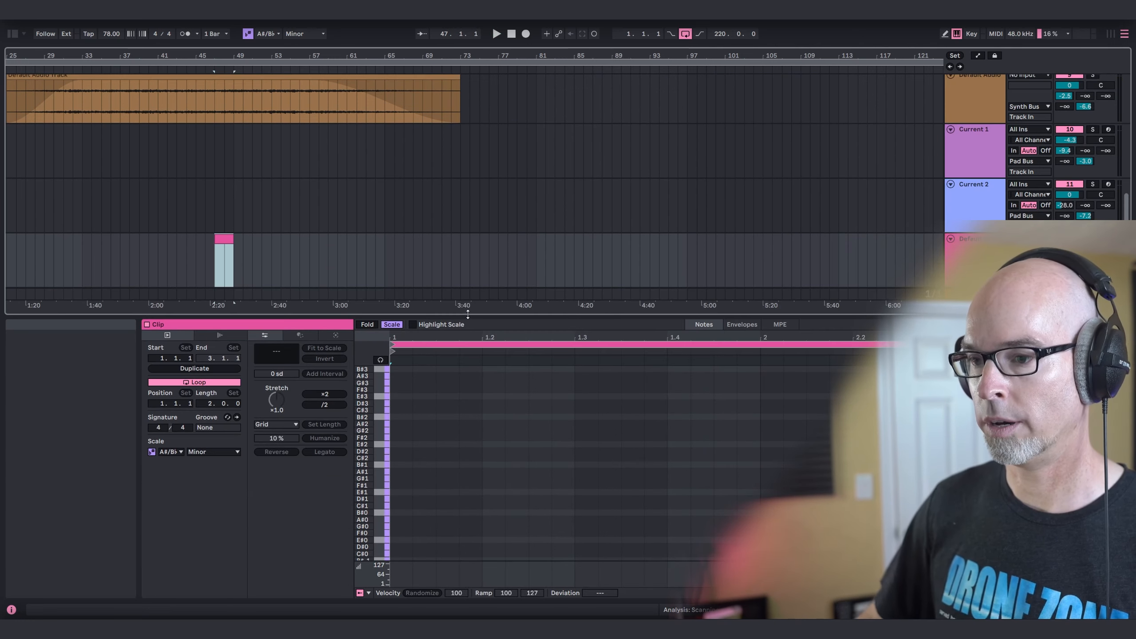
left_click(335, 335)
left_click(303, 348)
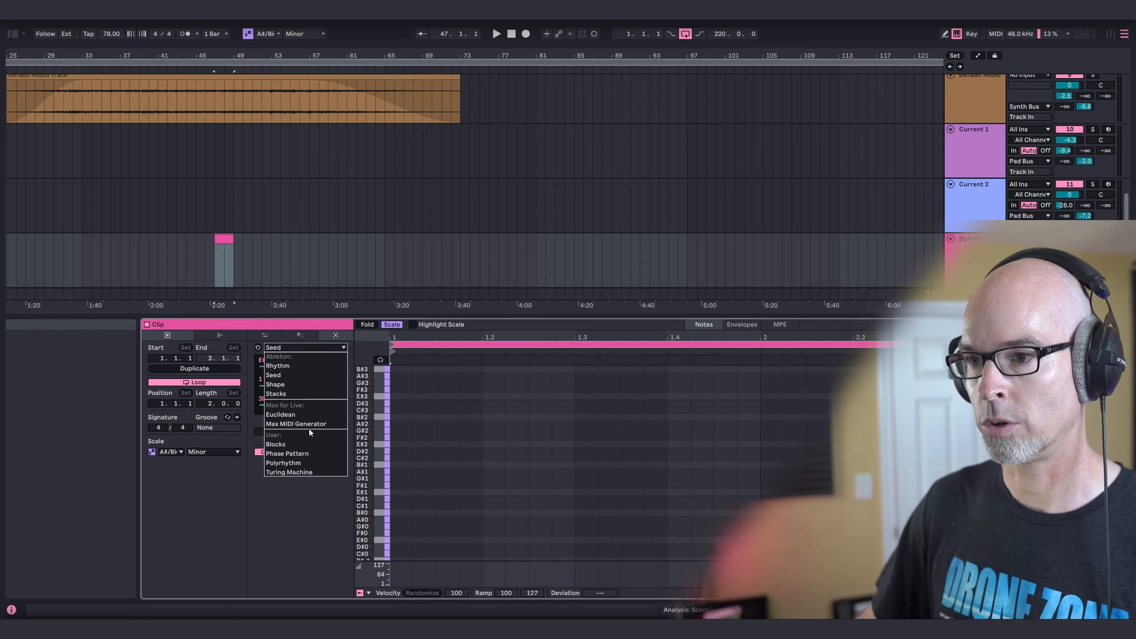
left_click(307, 394)
left_click_drag(300, 362, 300, 342)
key("ctrl+Up")
key("ctrl+Up")
key("ctrl+Up")
key("ctrl+Up")
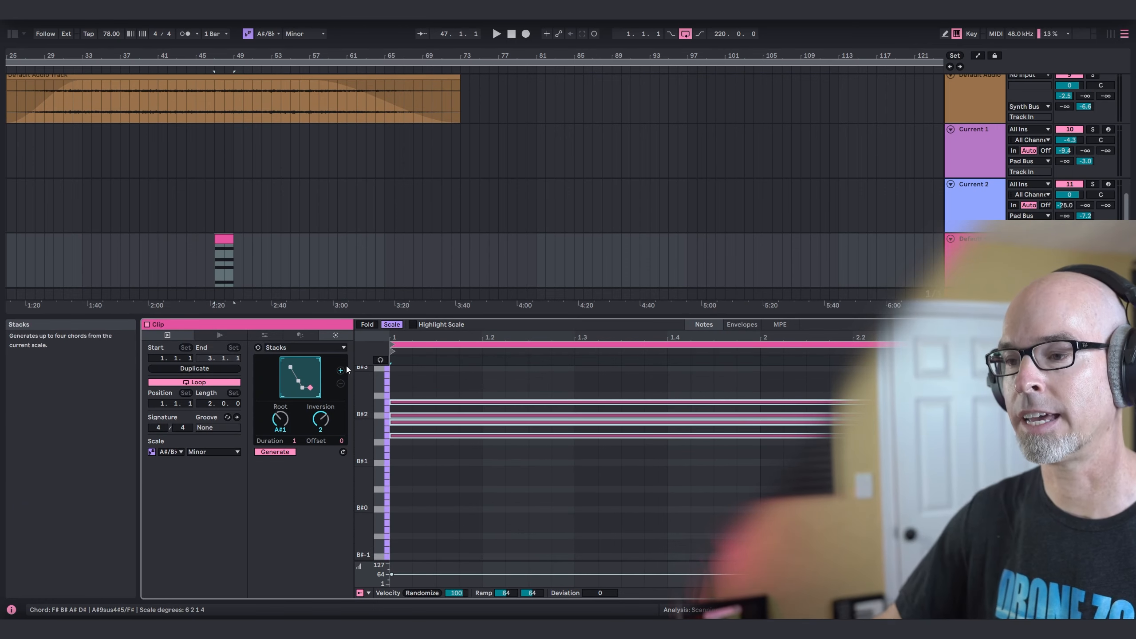
left_click_drag(325, 425, 325, 440)
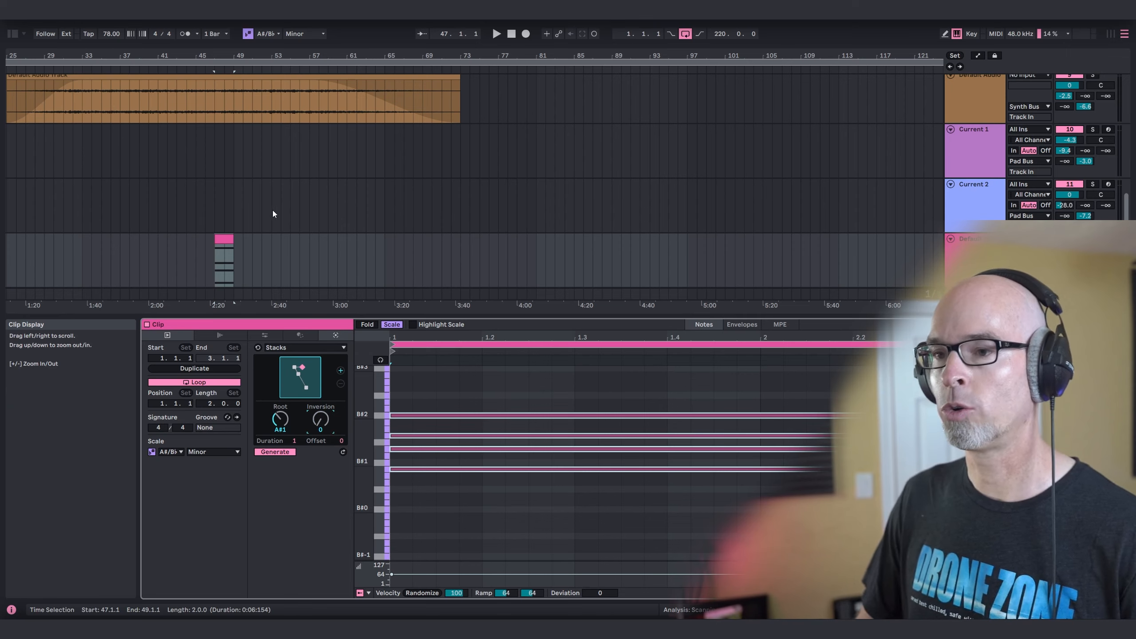
Step: Load the Pigments synth from Main Synths onto the new MIDI track and hide the browser
left_click(101, 197)
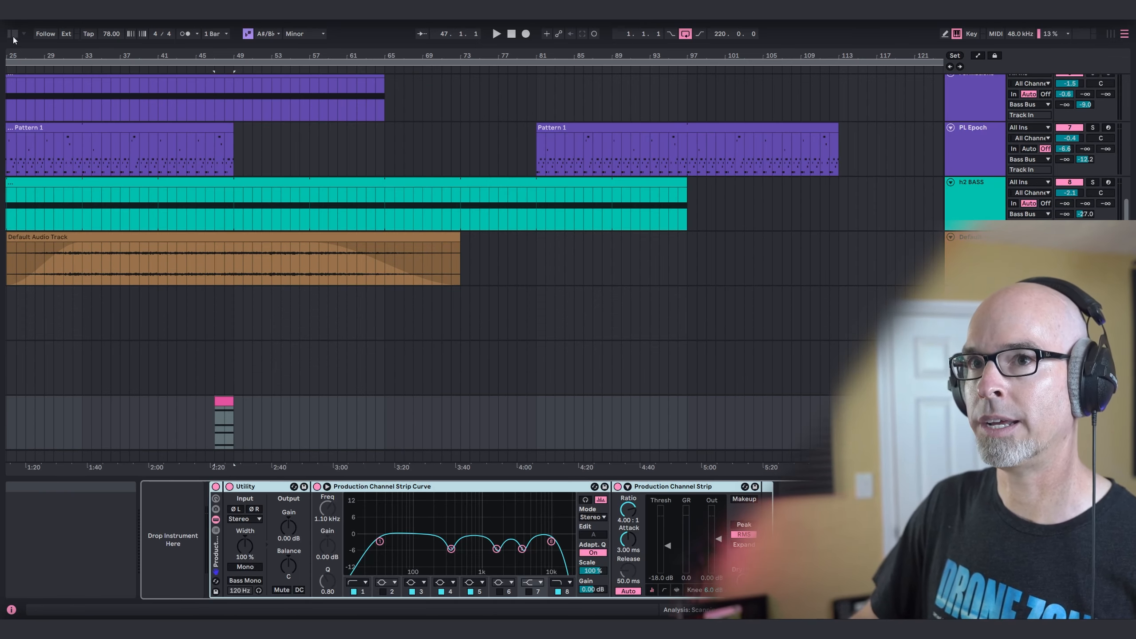
left_click(12, 34)
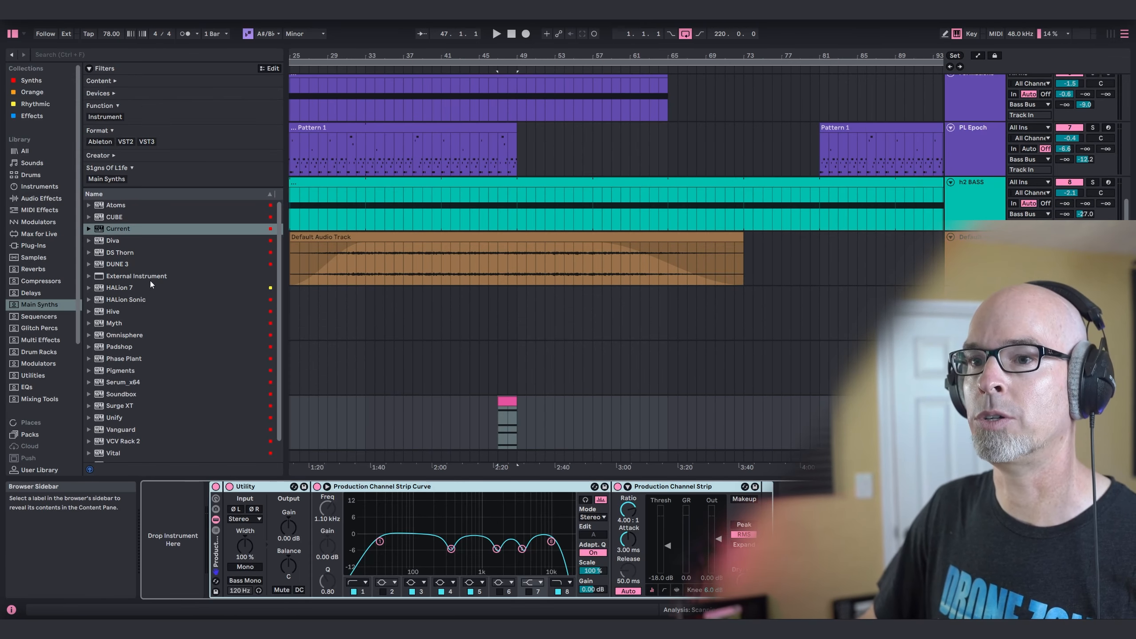
scroll(174, 369, "down", 1)
left_click(120, 352)
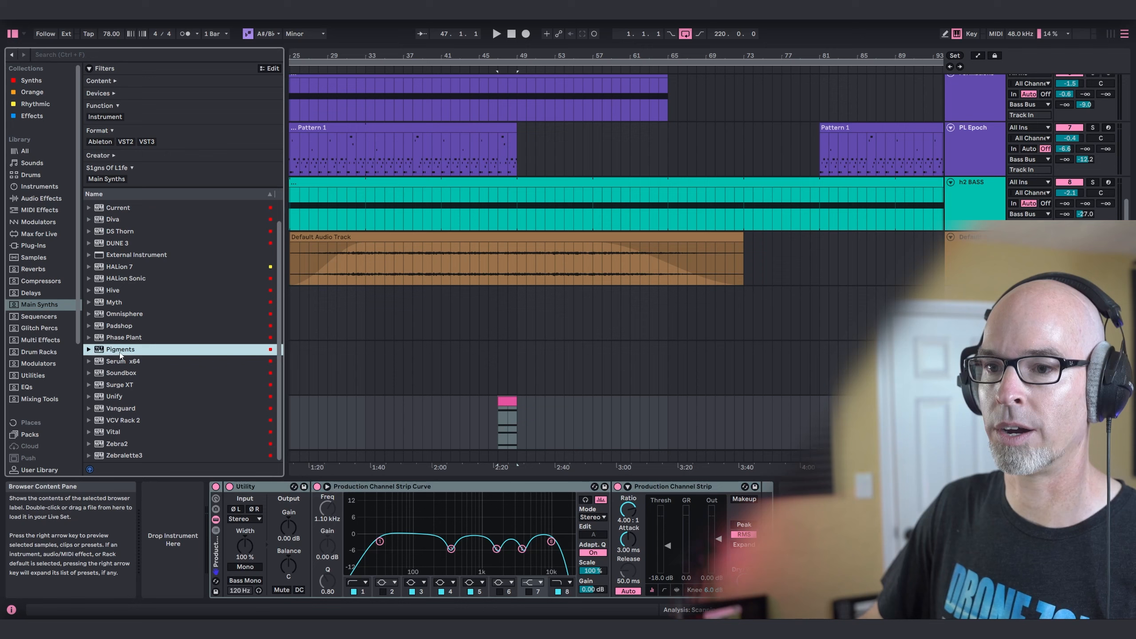
left_click(514, 433)
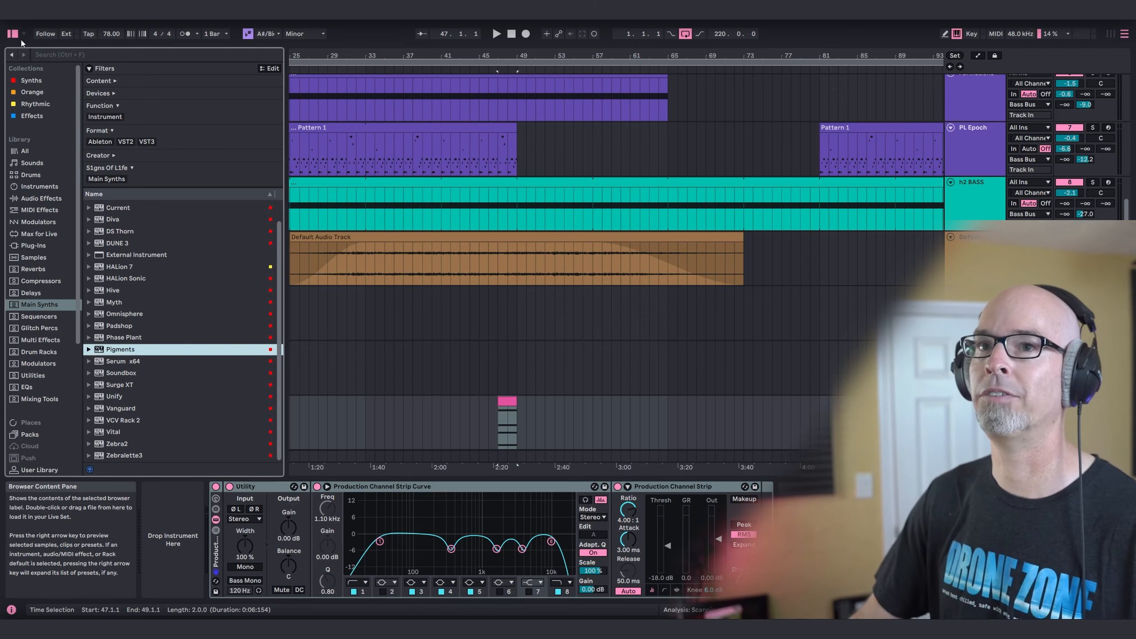
left_click(14, 34)
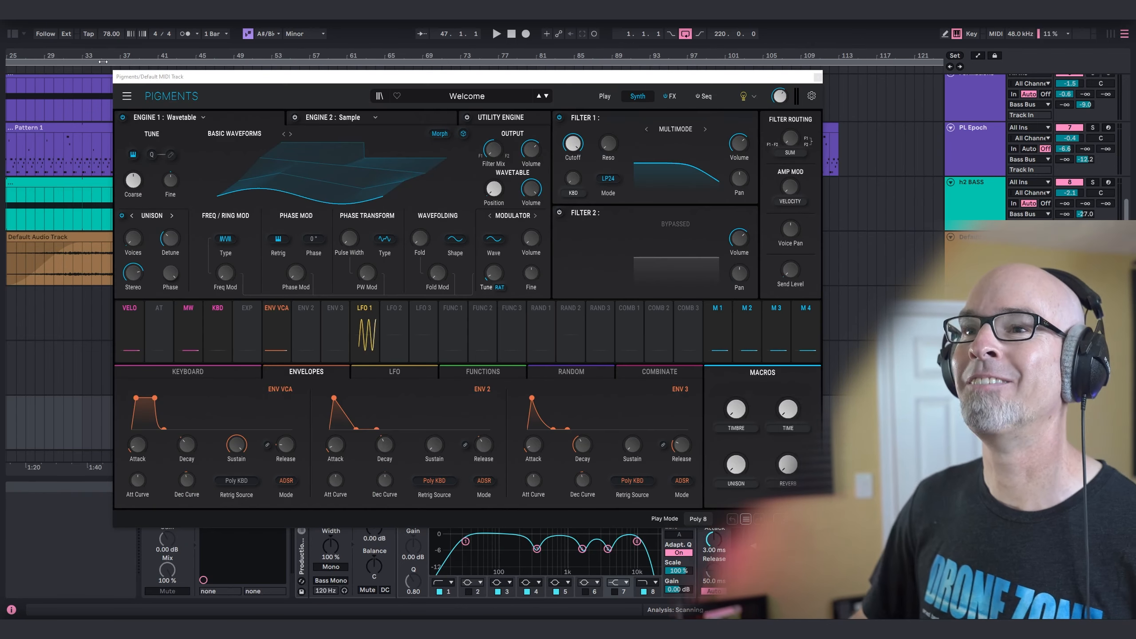
Step: Load the PD Space Station Omega 2 preset from the Patreon Micro Pack 59 bank and start playback from bar 47
left_click(380, 96)
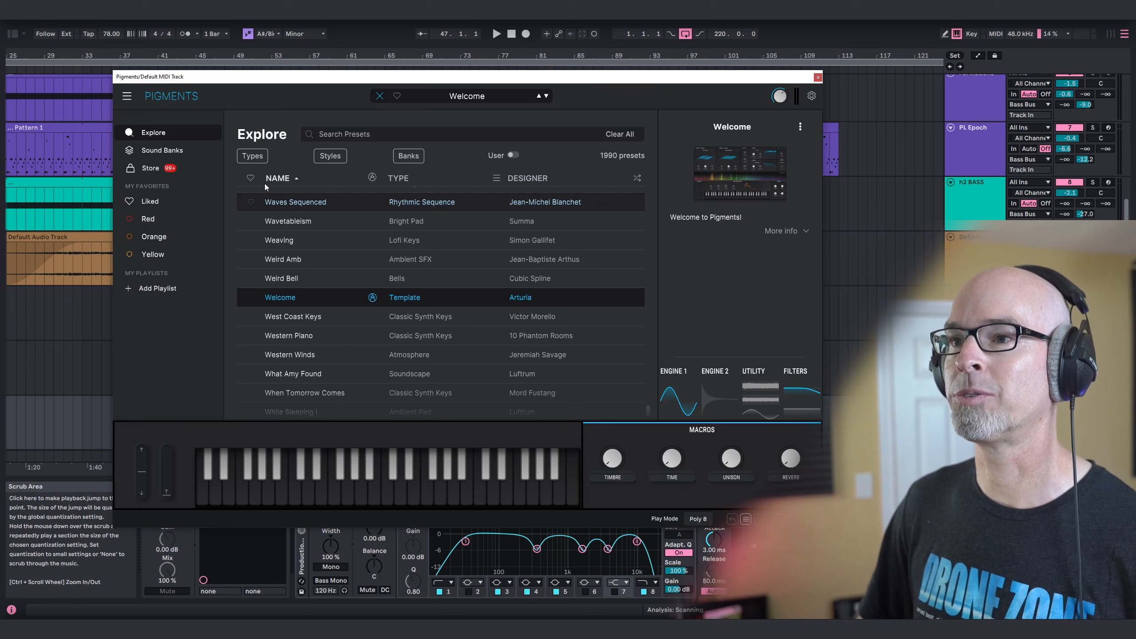
left_click(159, 151)
scroll(524, 298, "down", 5)
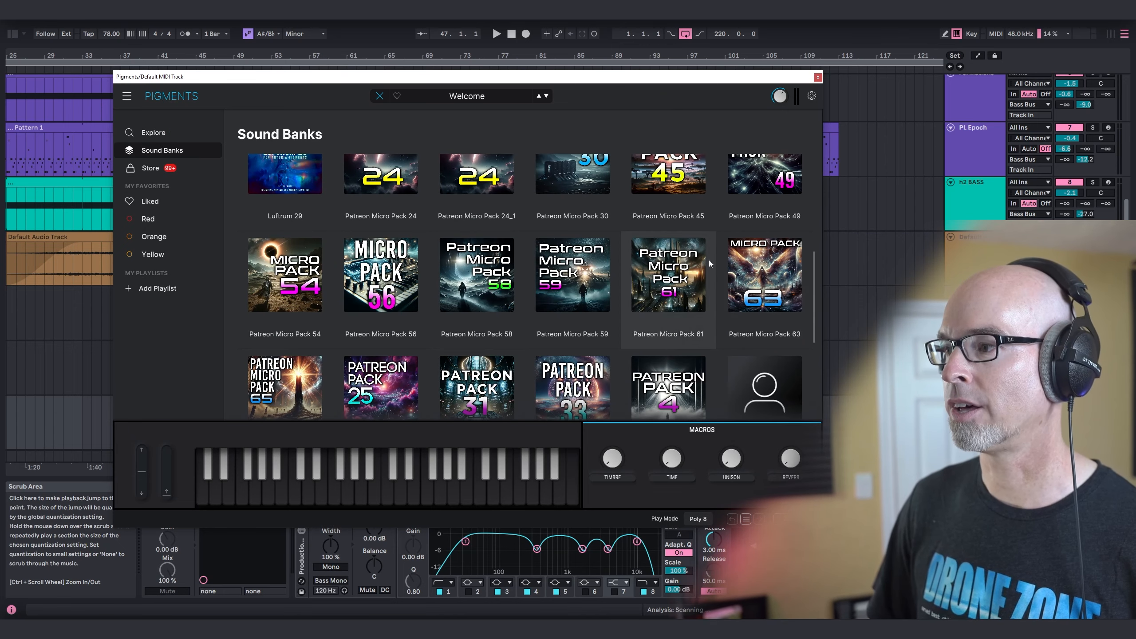
left_click(568, 283)
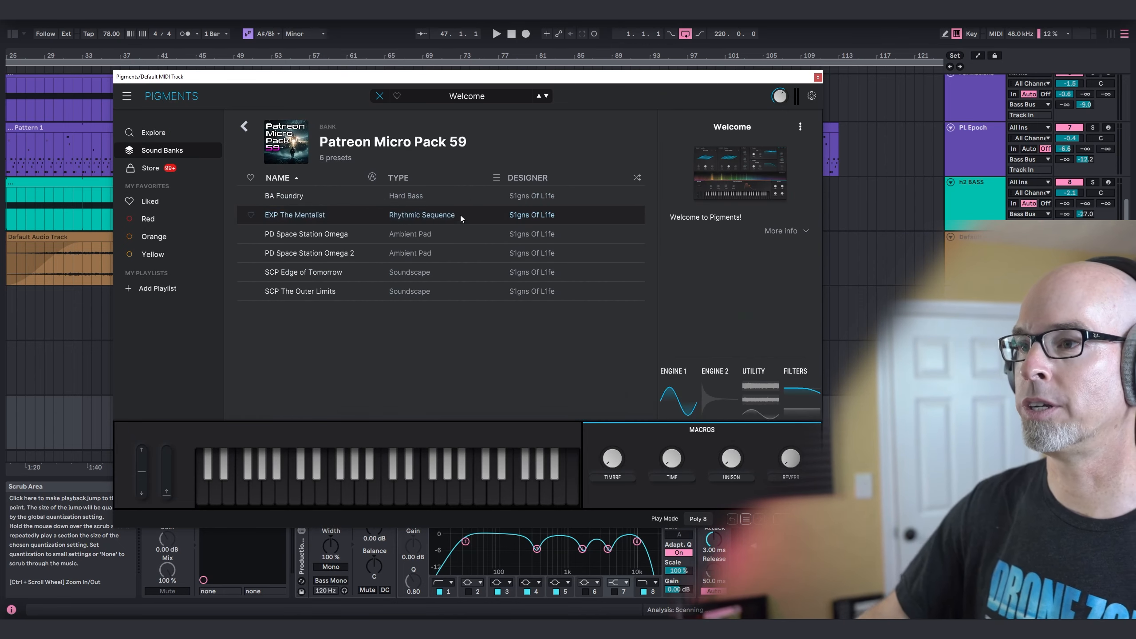
left_click(327, 253)
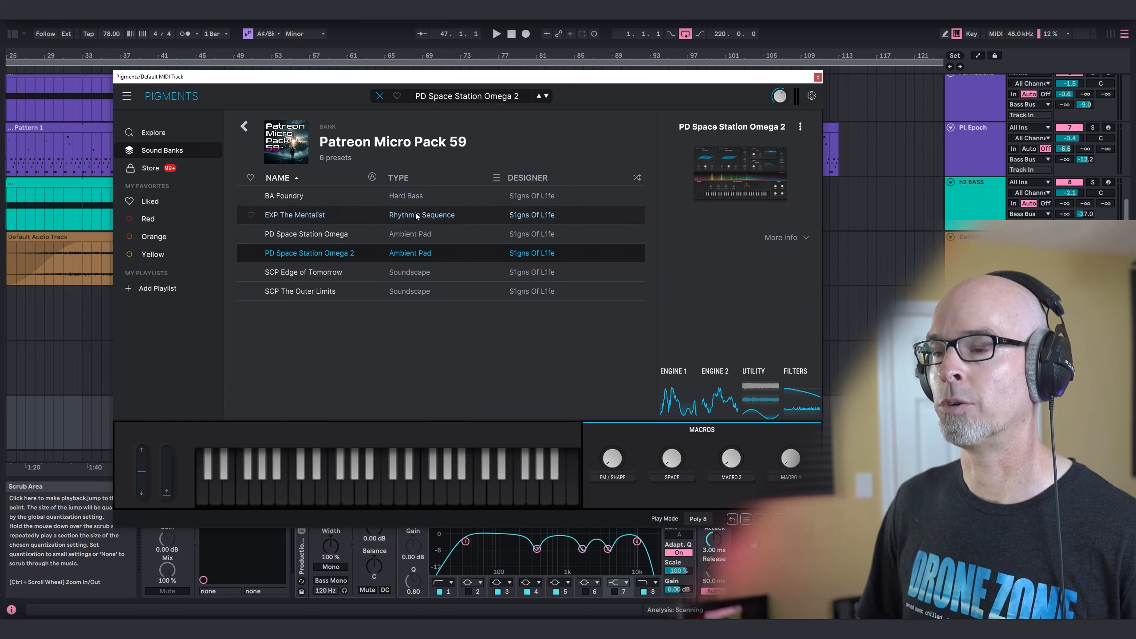
key("space")
left_click(387, 100)
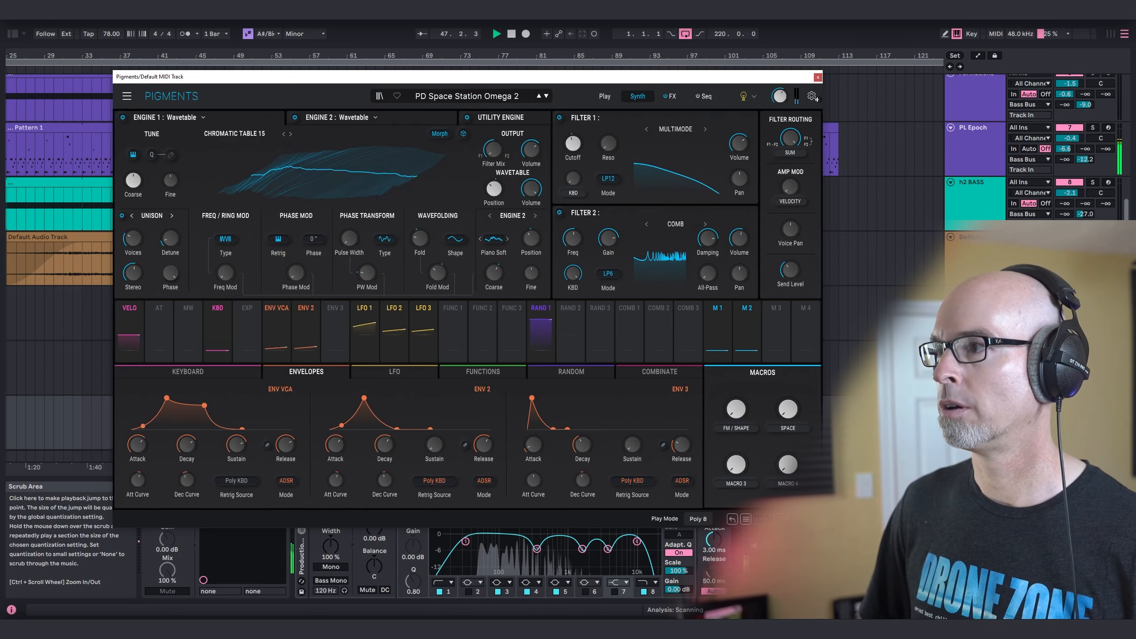
Step: Close the Pigments window and transpose all notes of the generated chord up one octave during playback
left_click(818, 77)
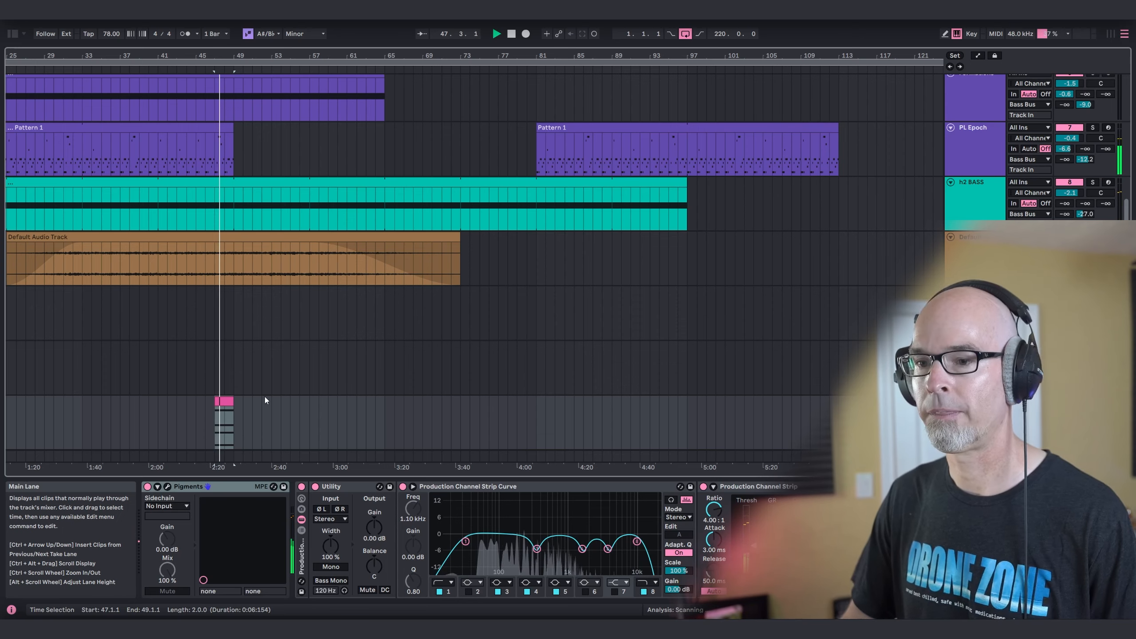
double_click(224, 416)
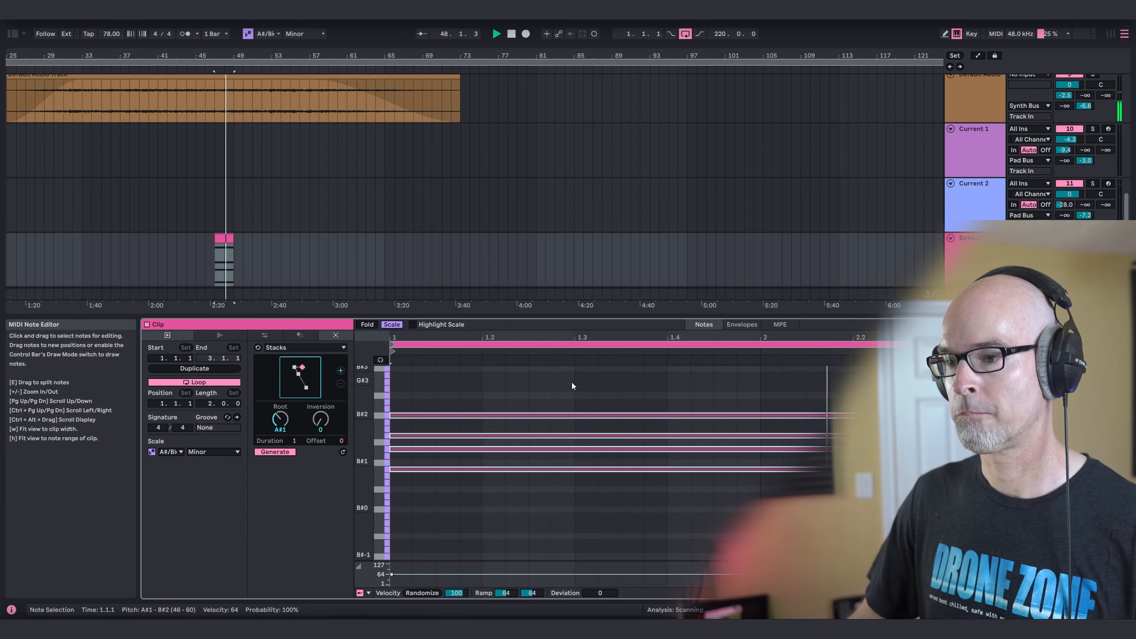
key("shift+Up")
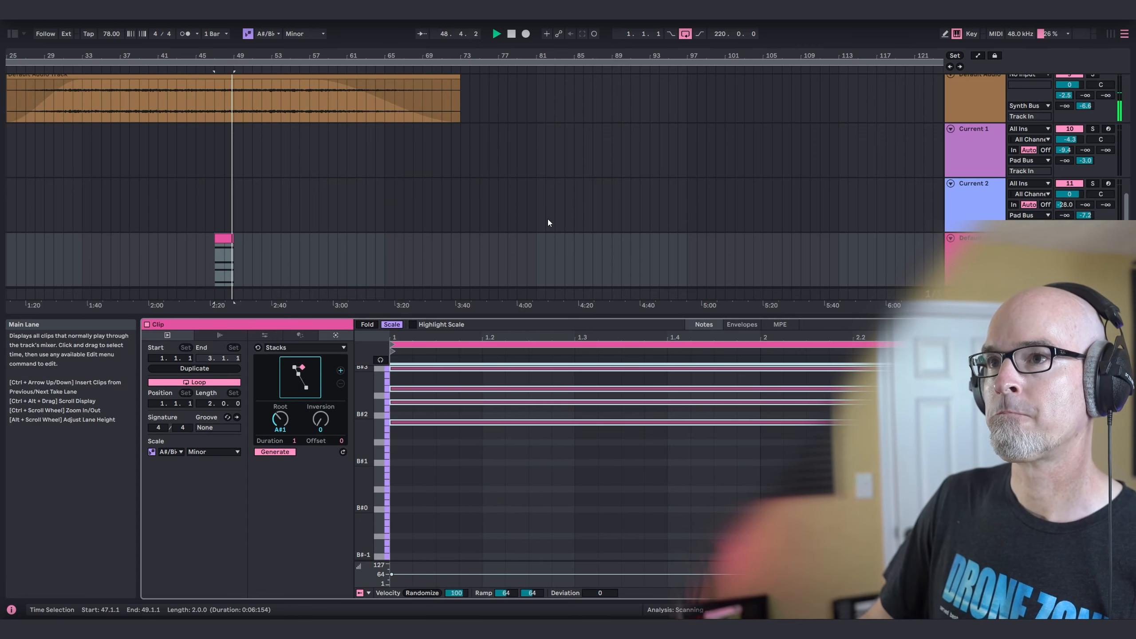
Step: Zoom out to the whole timeline and examine how the clips on each track are laid out
scroll(545, 213, "down", 3)
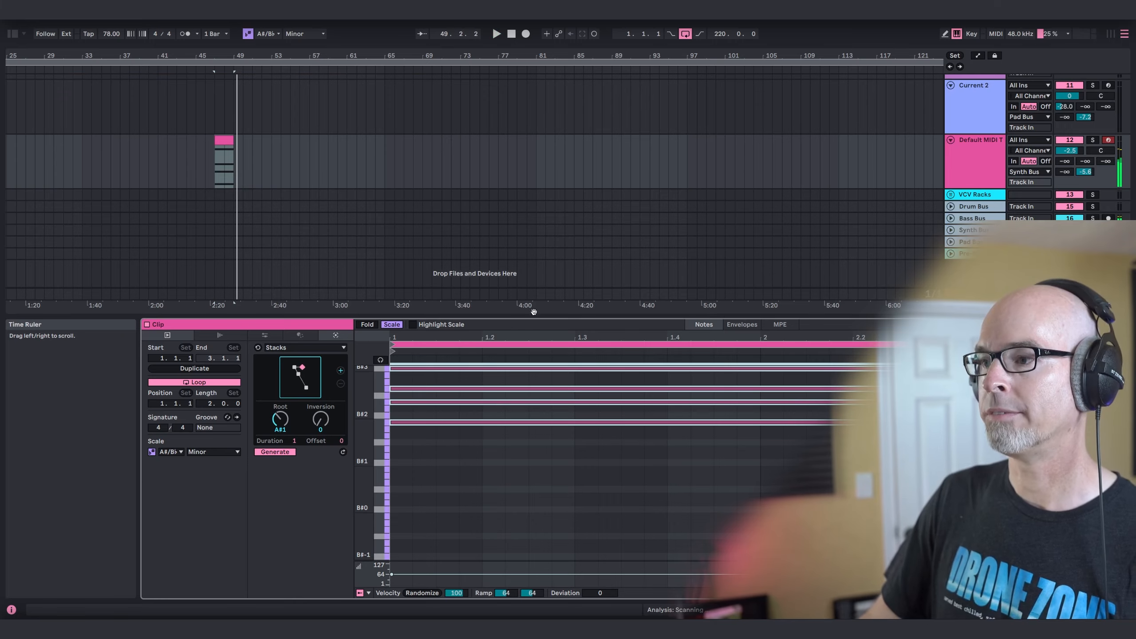
scroll(470, 270, "up", 10)
scroll(393, 222, "down", 4)
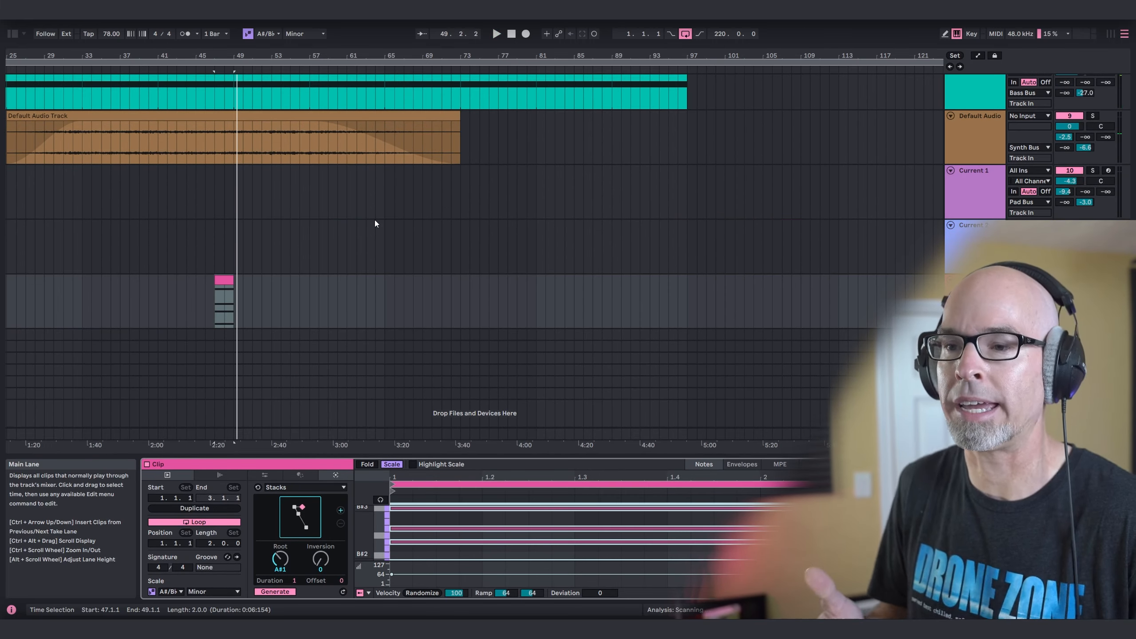
scroll(314, 200, "down", 6)
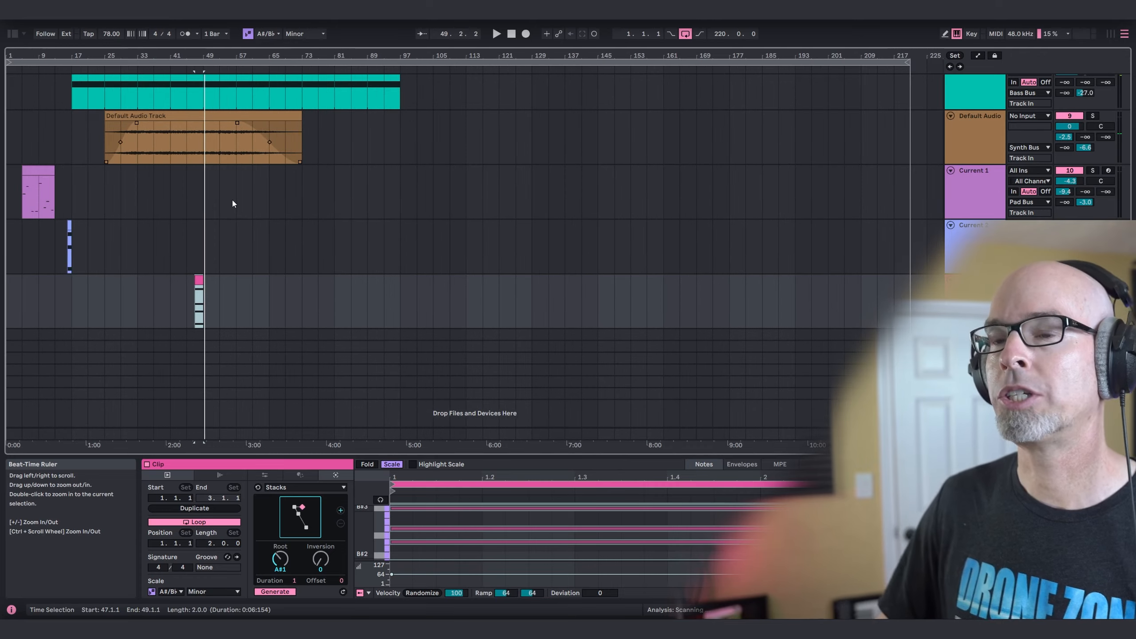
scroll(235, 197, "up", 5)
scroll(233, 184, "up", 2)
scroll(221, 185, "down", 4)
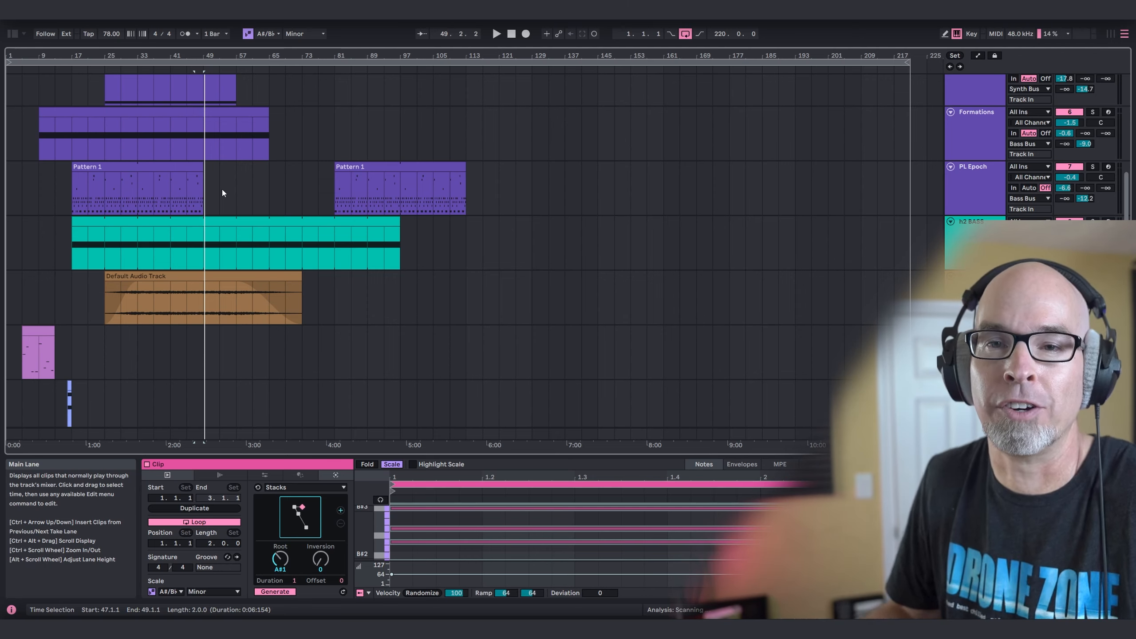
scroll(231, 206, "down", 3)
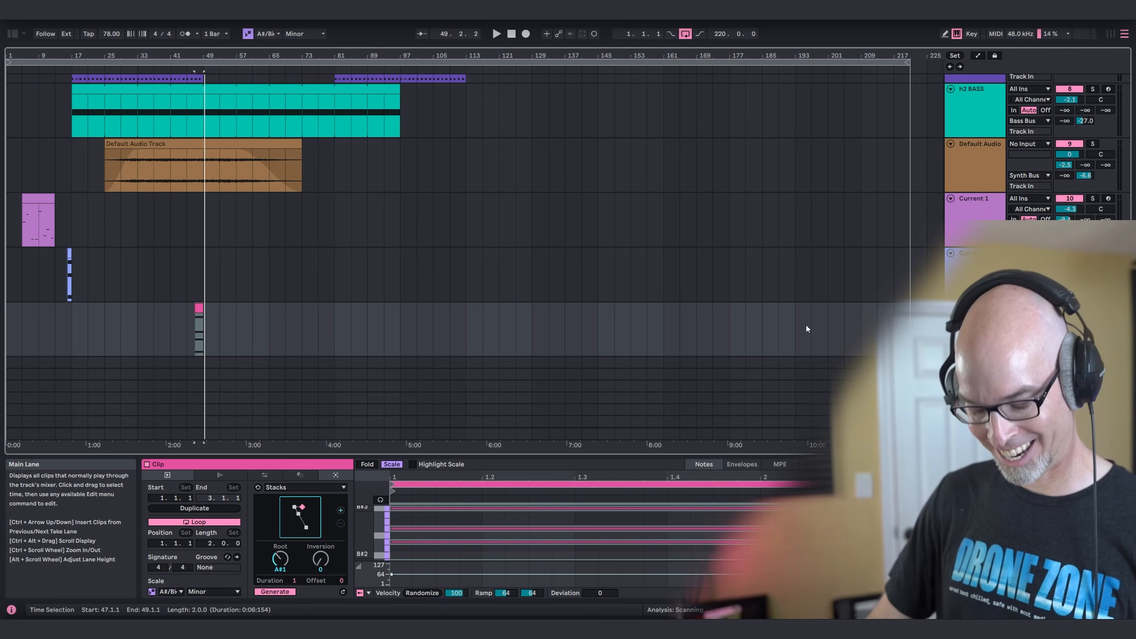
Step: Add the Stepic sequencer to a new MIDI track below the Pigments track and open its editor
key("Down")
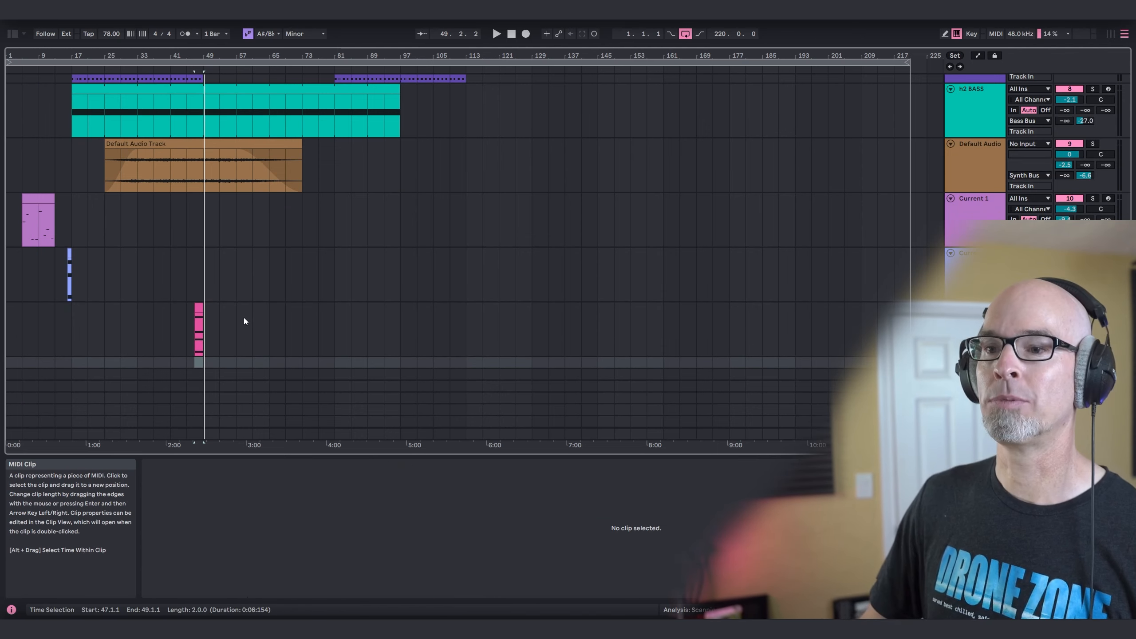
scroll(362, 231, "down", 2)
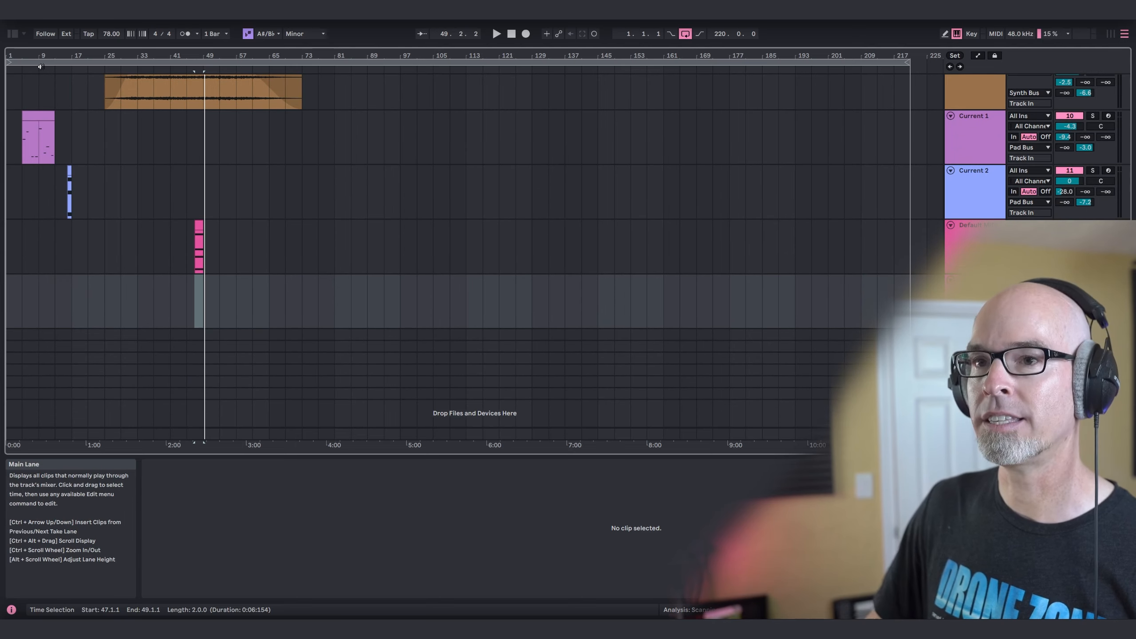
left_click(12, 34)
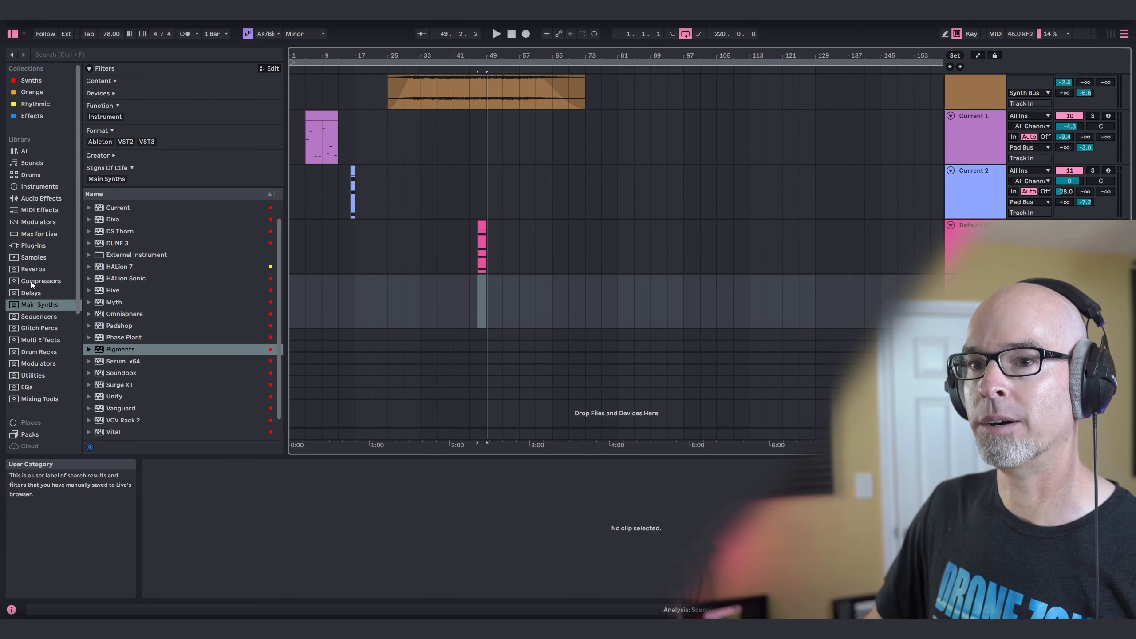
left_click(38, 317)
left_click(128, 193)
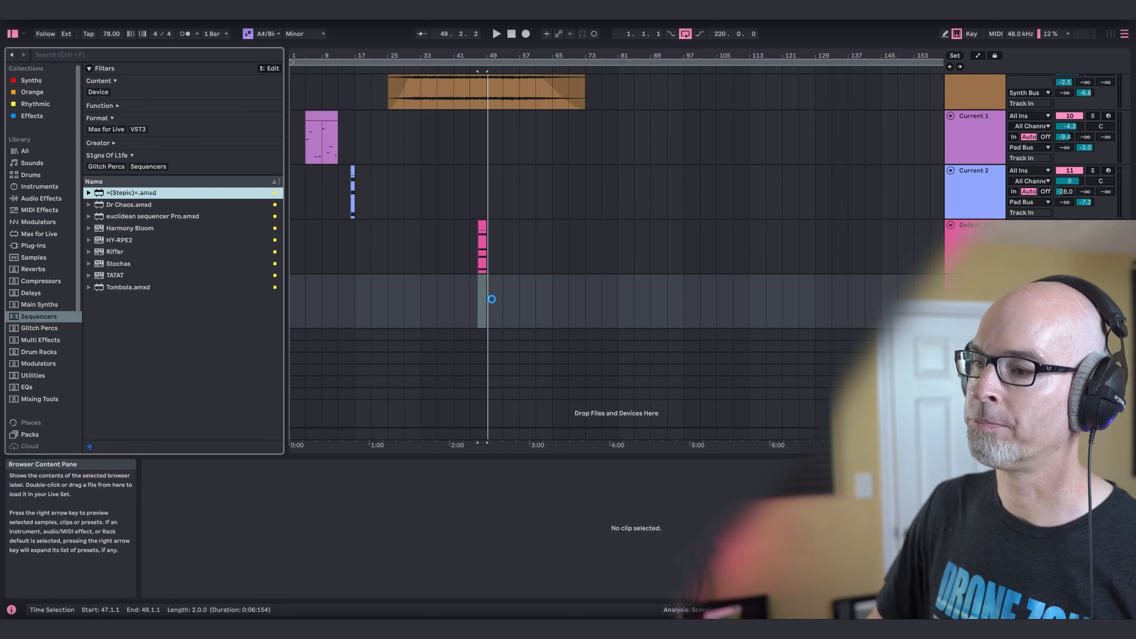
left_click(178, 510)
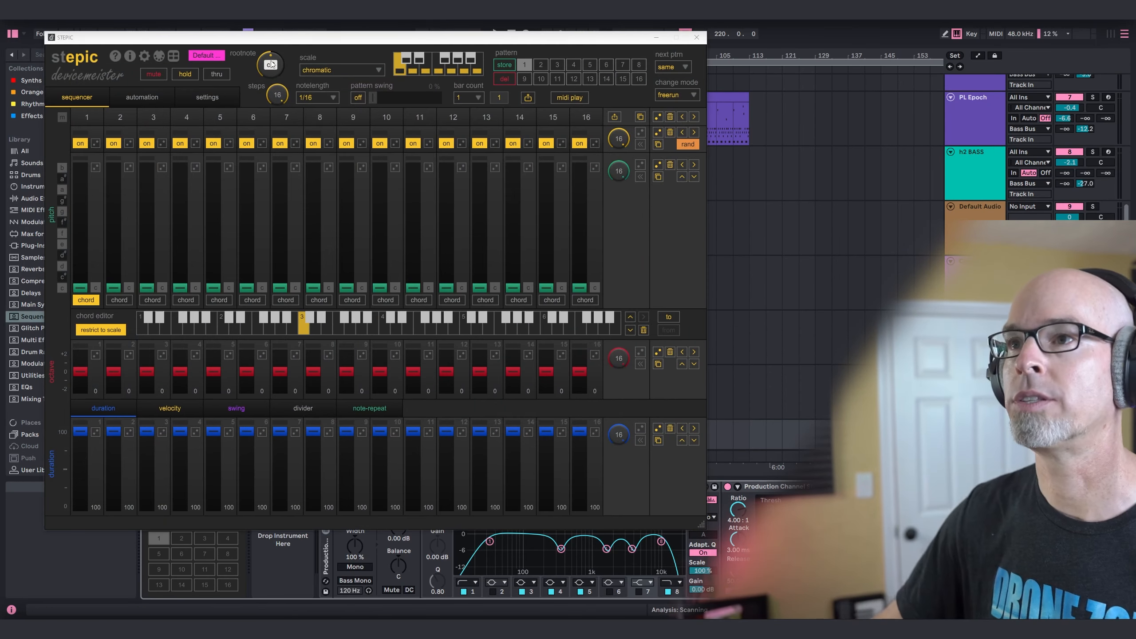
Step: Set the Stepic root note to A#2 and the scale to natural minor
left_click_drag(271, 64, 292, 96)
left_click(343, 126)
left_click(345, 153)
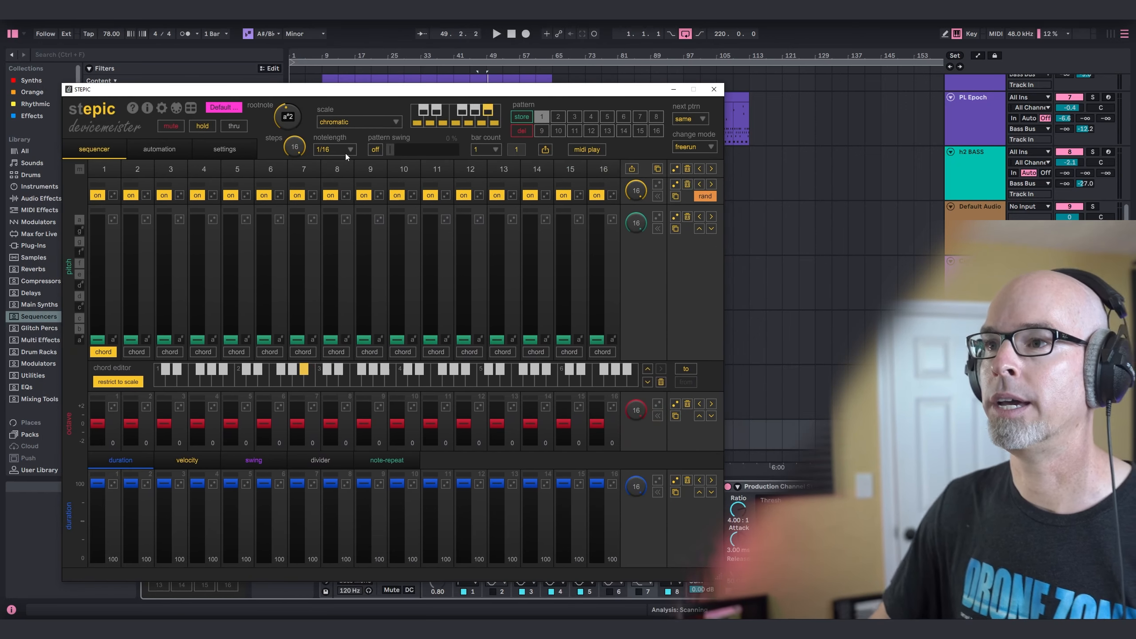
Step: Randomize the pitch values of all 16 steps several times until a varied melodic pattern results
left_click(675, 217)
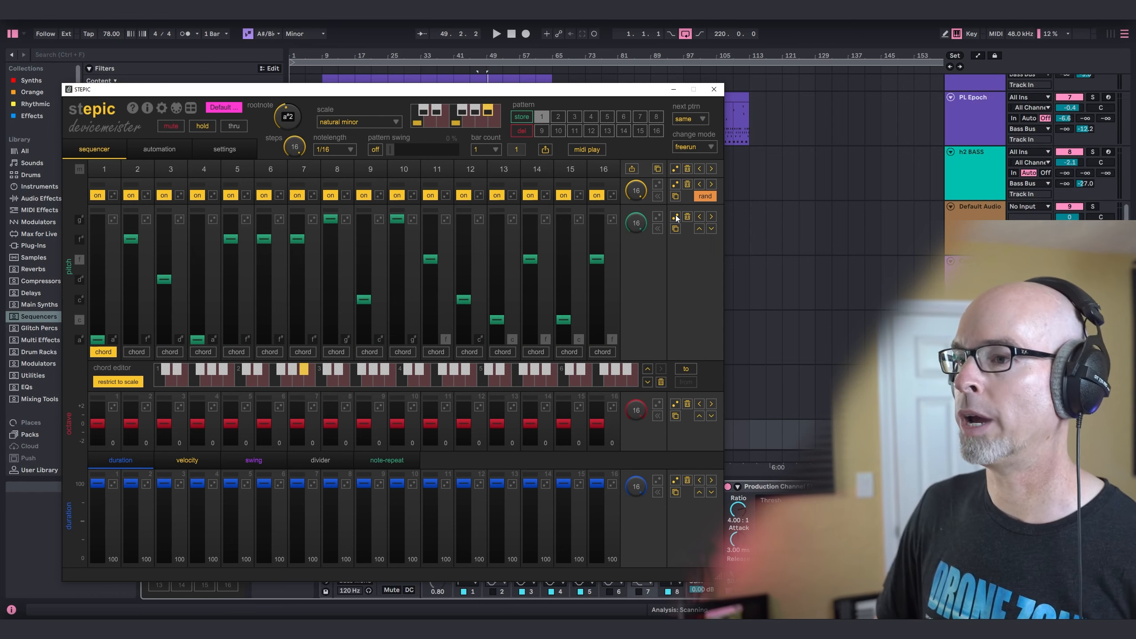
left_click(676, 218)
left_click(675, 218)
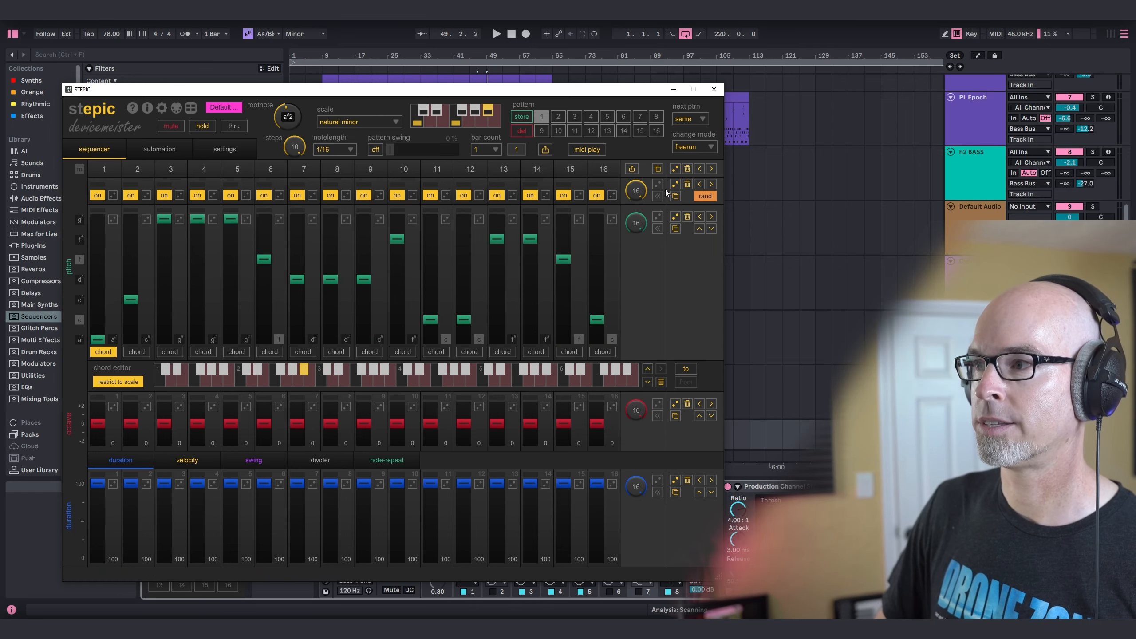
left_click(676, 218)
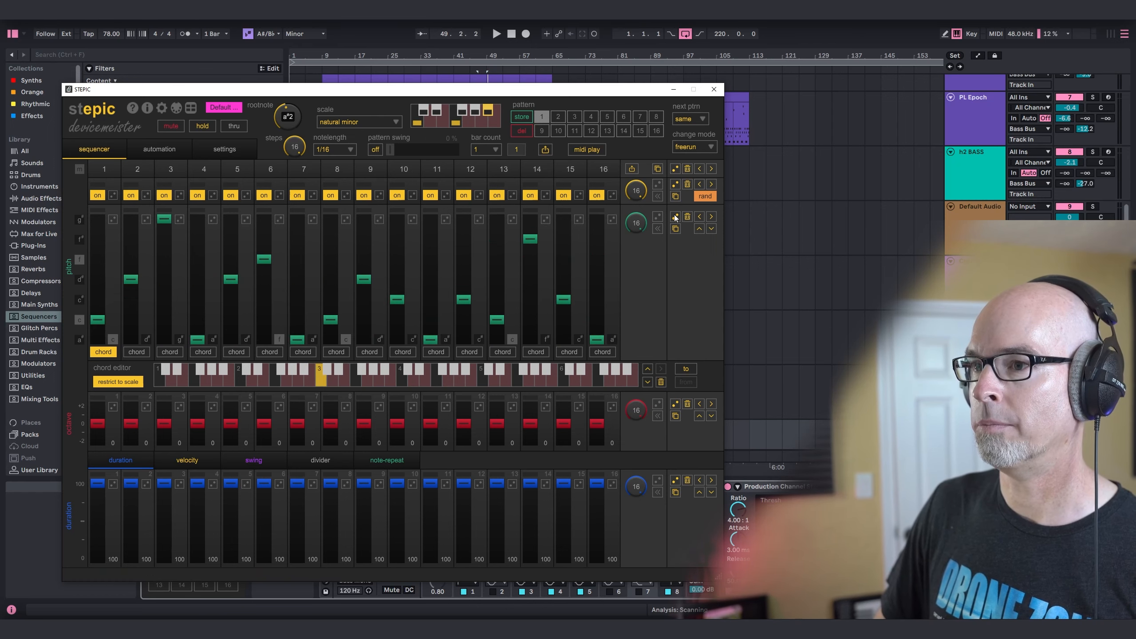
Step: Give the step on/off row the purple random play order and randomize its steps repeatedly, including the per-step randomize option
left_click(658, 184)
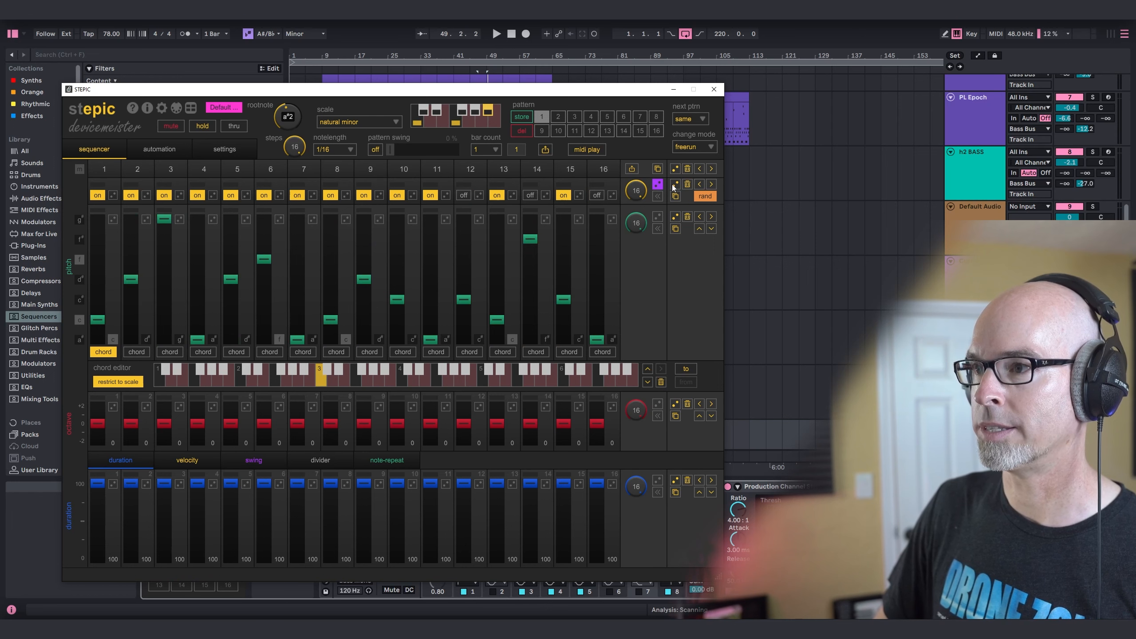
left_click(674, 188)
left_click(674, 188)
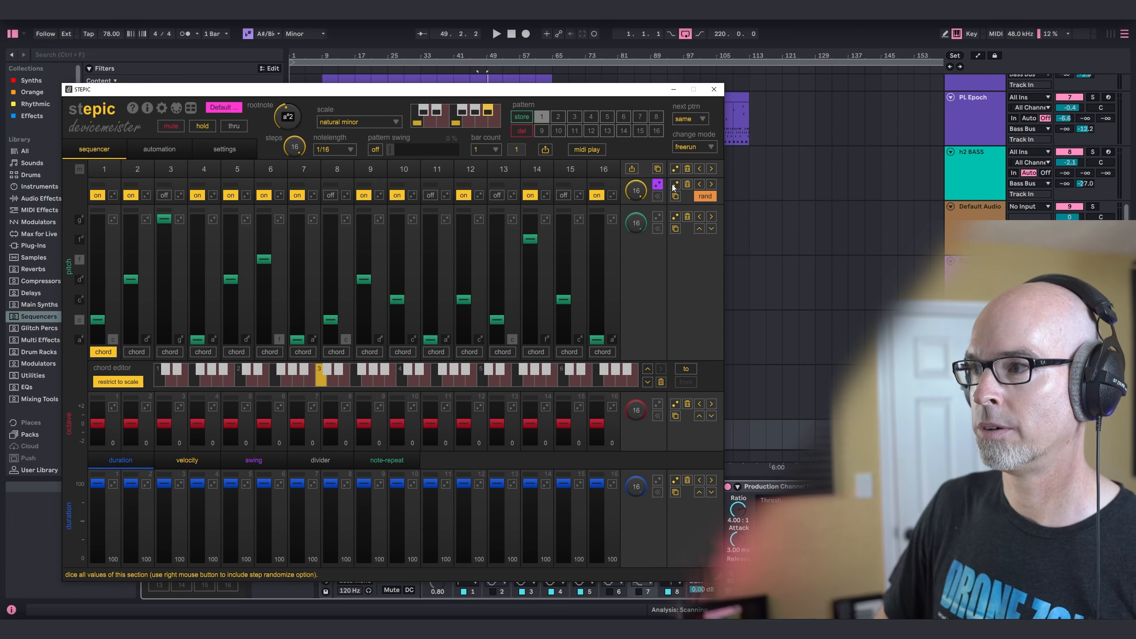
left_click(675, 188)
left_click(674, 188)
left_click(674, 188)
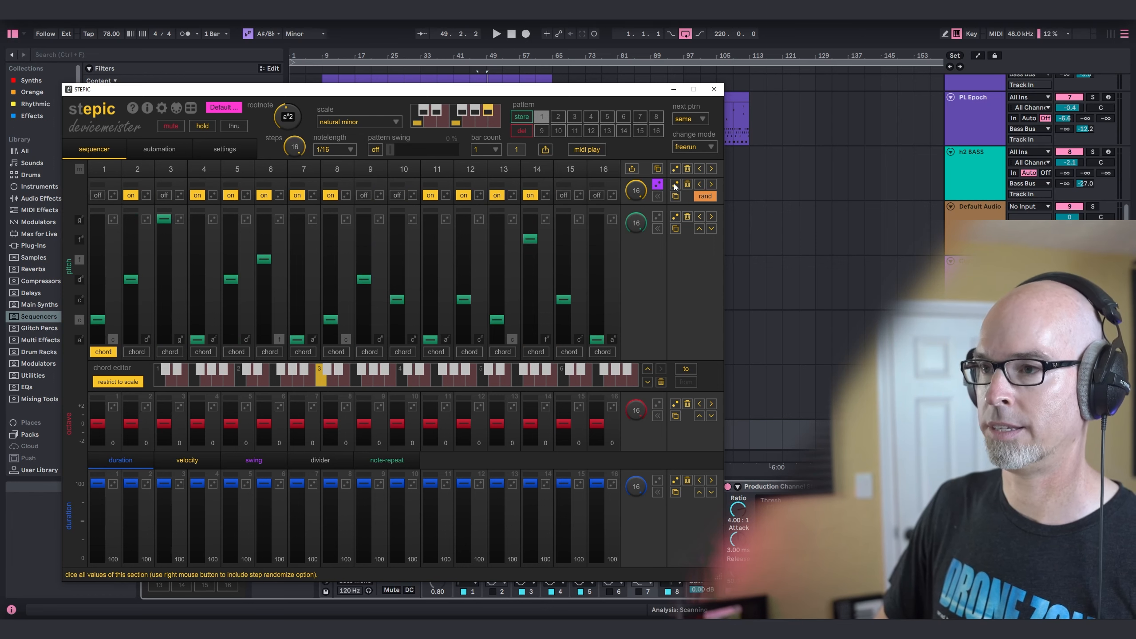
left_click(675, 188)
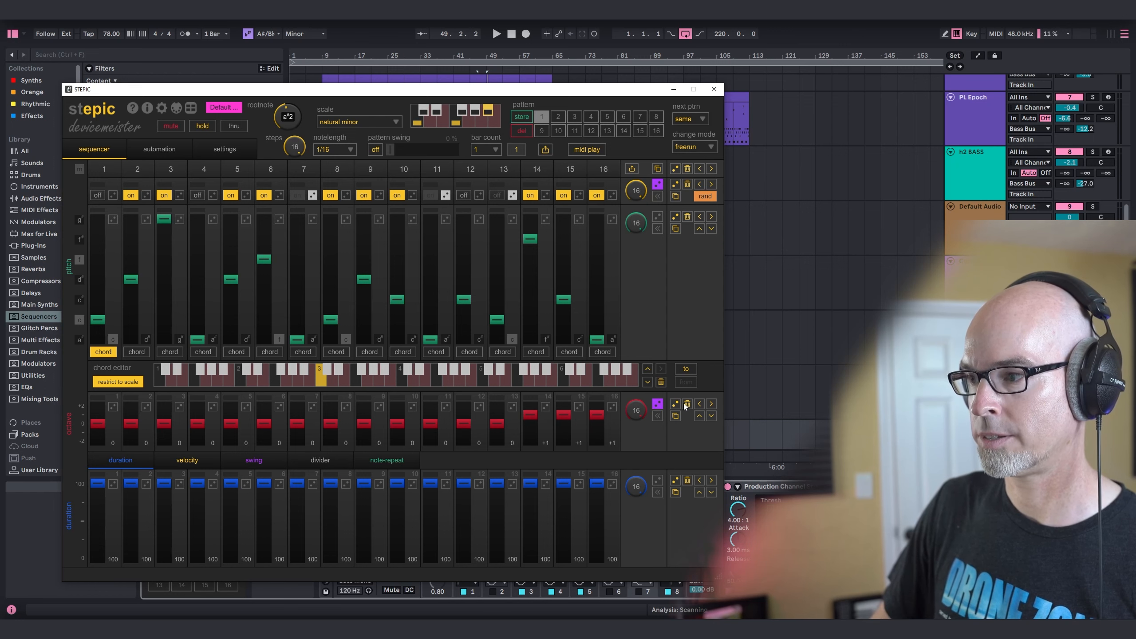
Step: Randomize the step velocities, then set the dividers of steps 15 and 16 to 2 with random play order and close Stepic
left_click(188, 461)
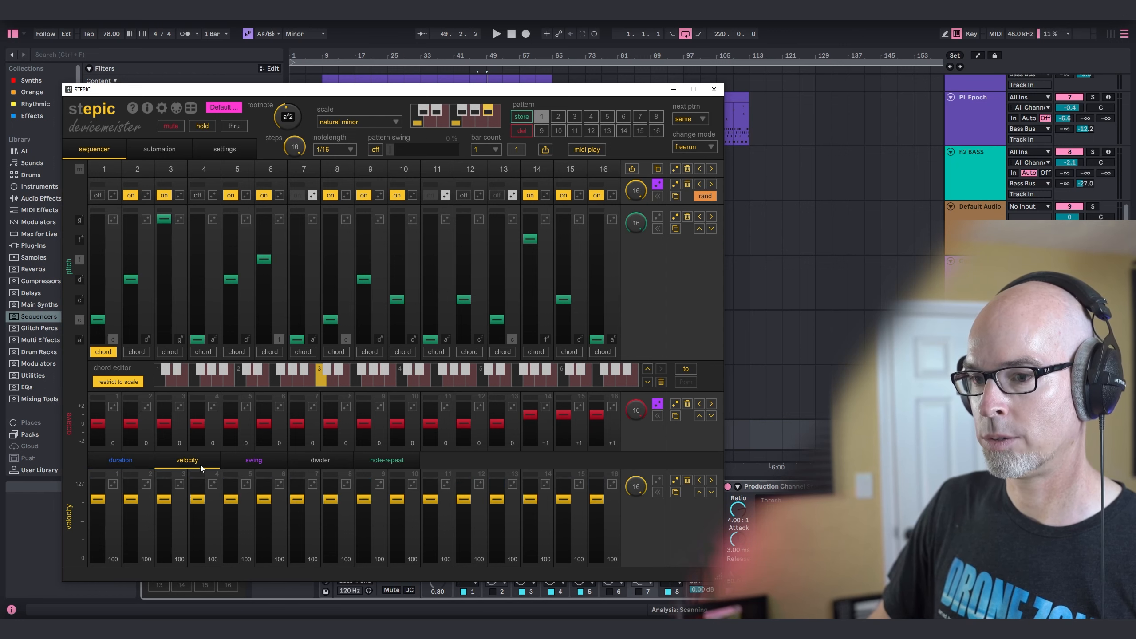
left_click(675, 480)
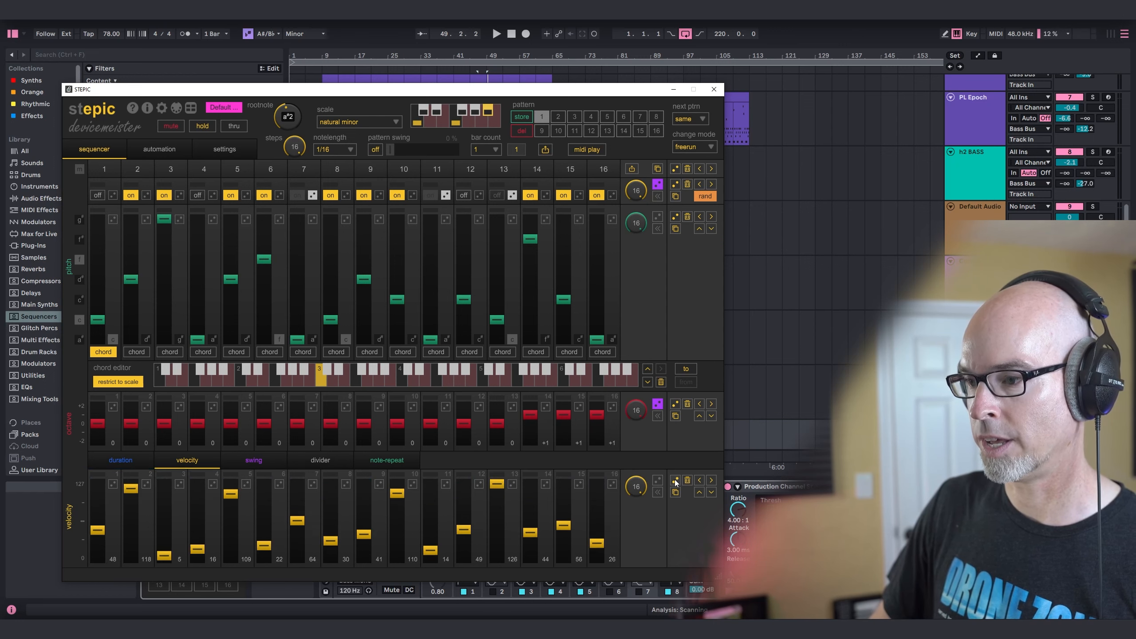
left_click(321, 461)
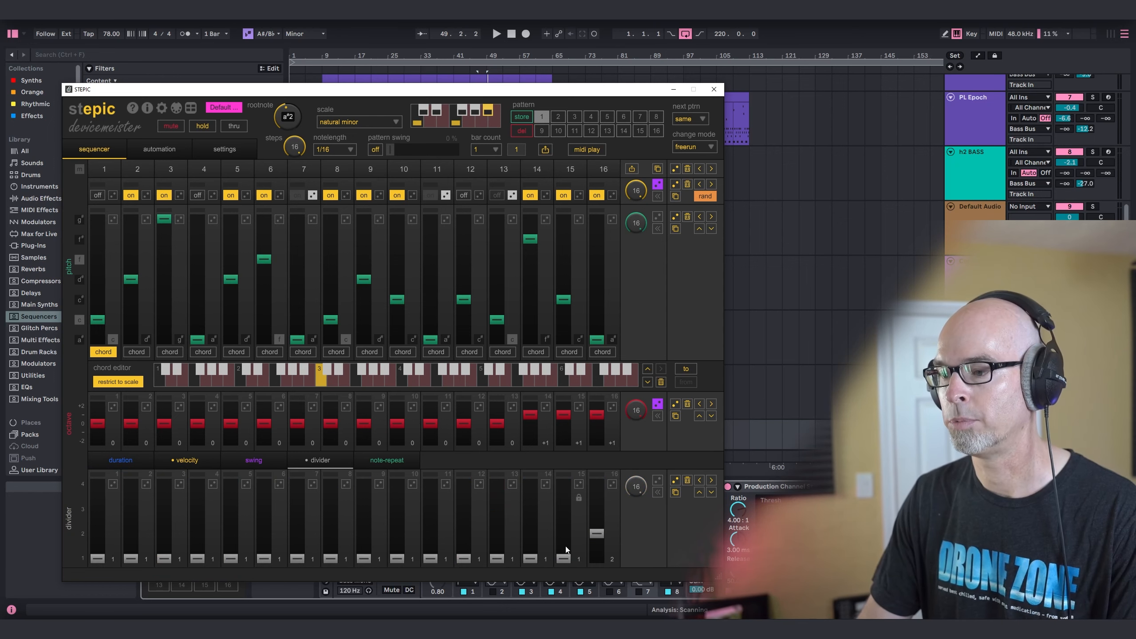
left_click(659, 480)
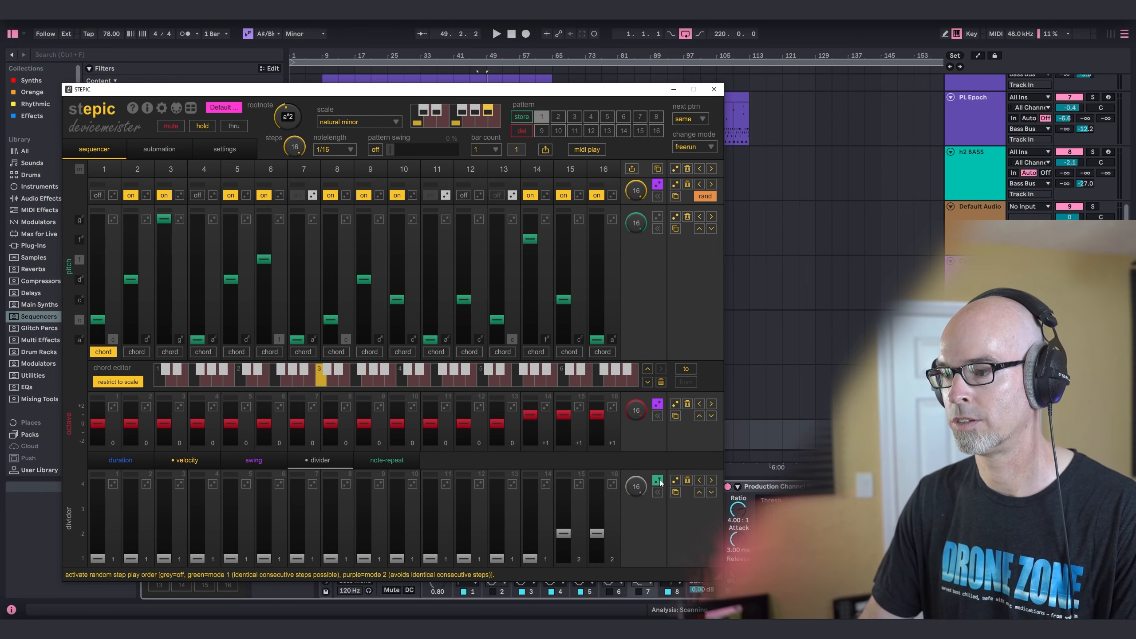
left_click(714, 89)
Step: Add the Serum synth from the Synths collection after Stepic on the new MIDI track
scroll(589, 417, "down", 5)
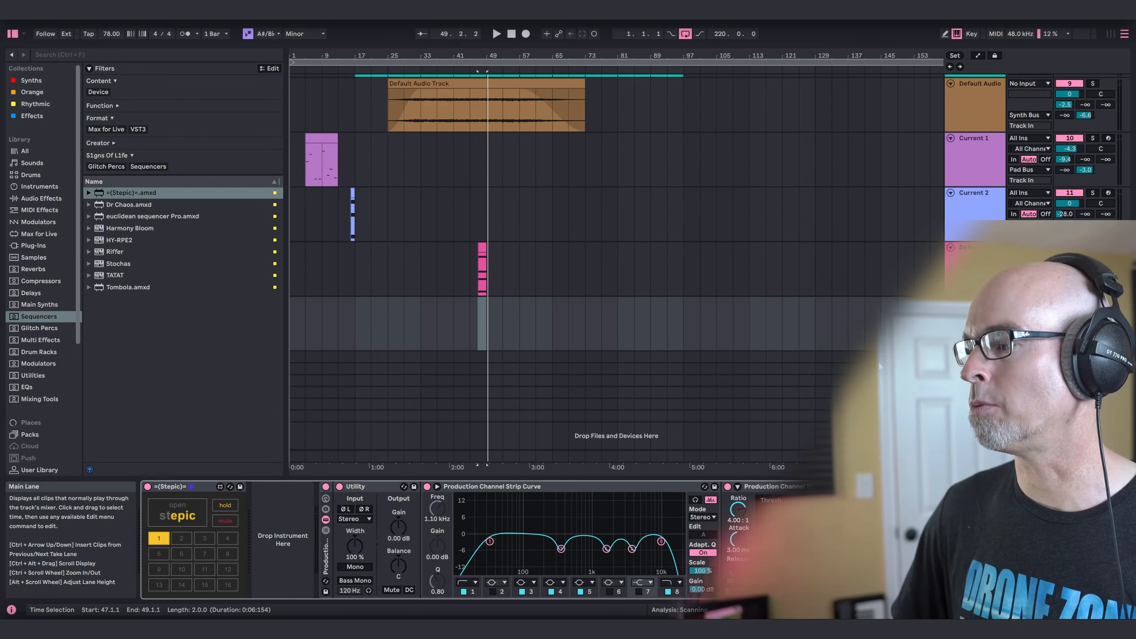
left_click(12, 82)
scroll(192, 391, "down", 10)
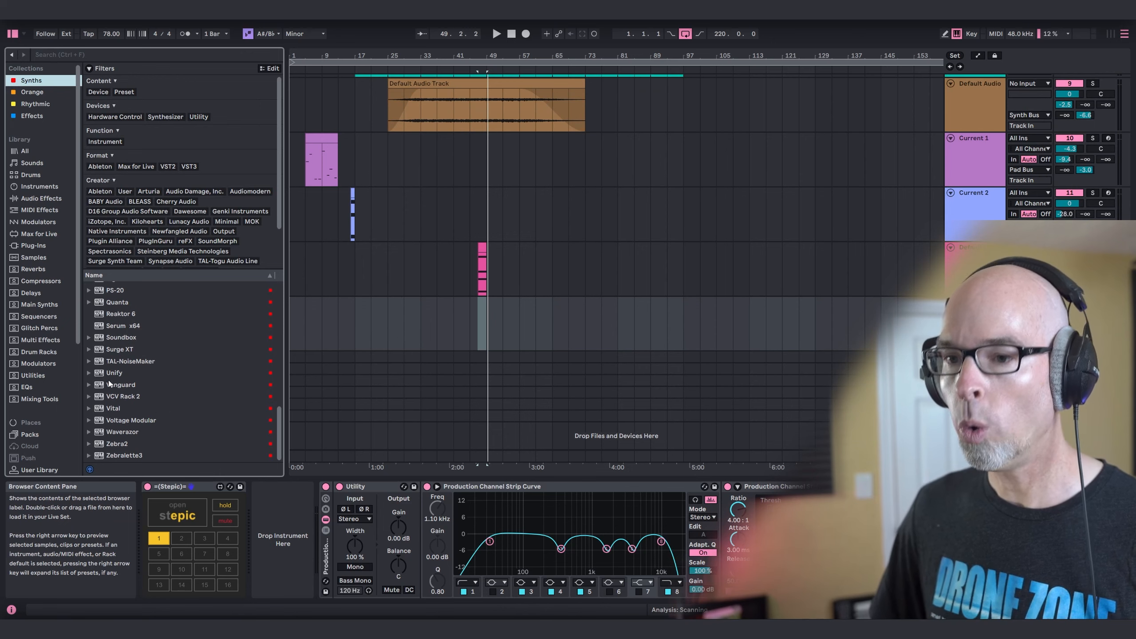
mouse_move(125, 325)
left_mouse_down()
mouse_move(572, 327)
mouse_move(284, 523)
left_mouse_up()
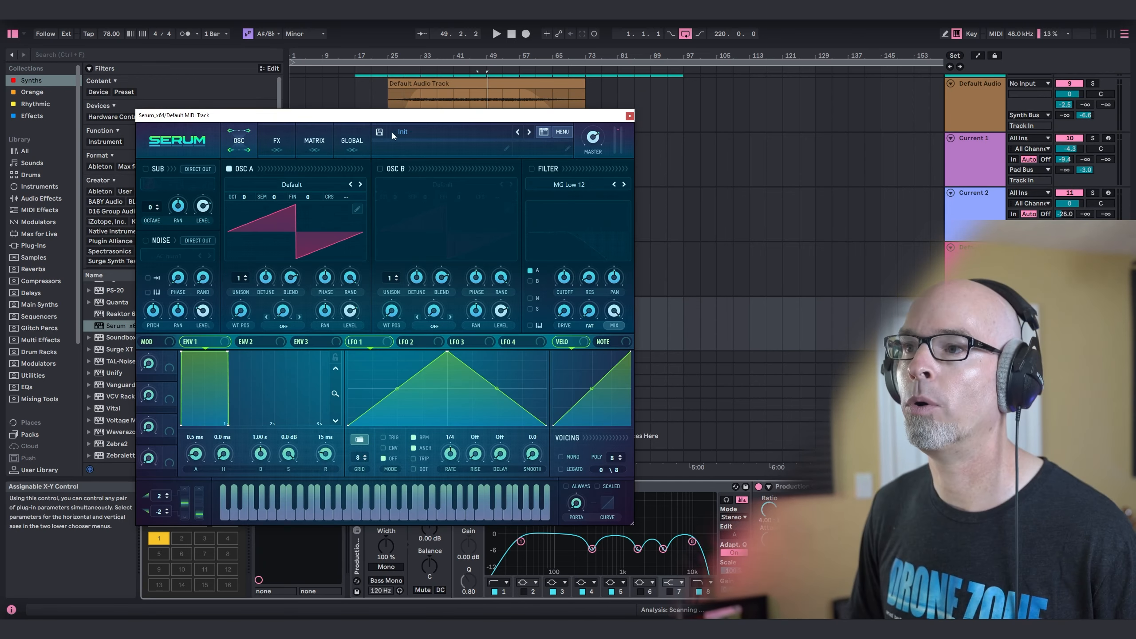
Step: Load the PL Epoch preset from Serum's User folder X ANCIENT TECHNOLOGY III and close the synth window
left_click(395, 133)
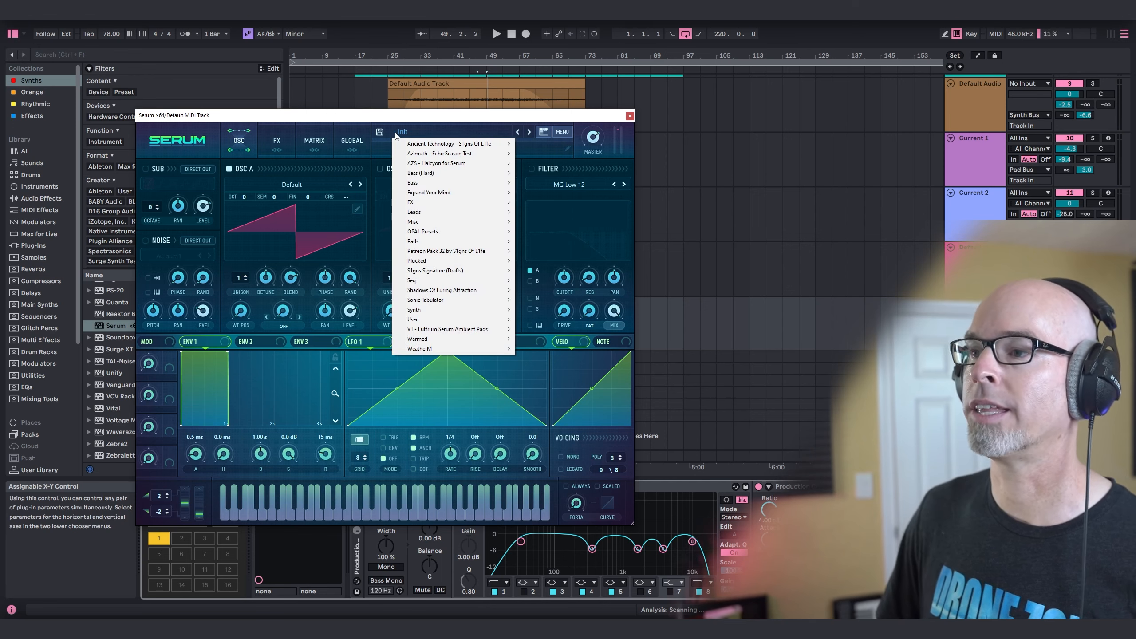
mouse_move(441, 325)
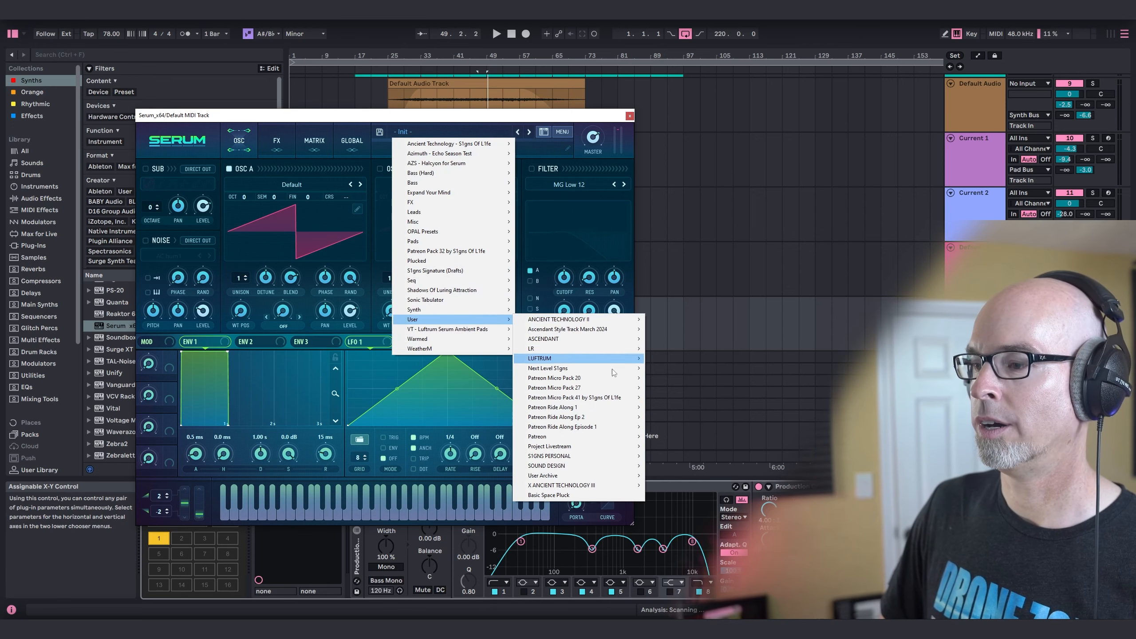
mouse_move(647, 477)
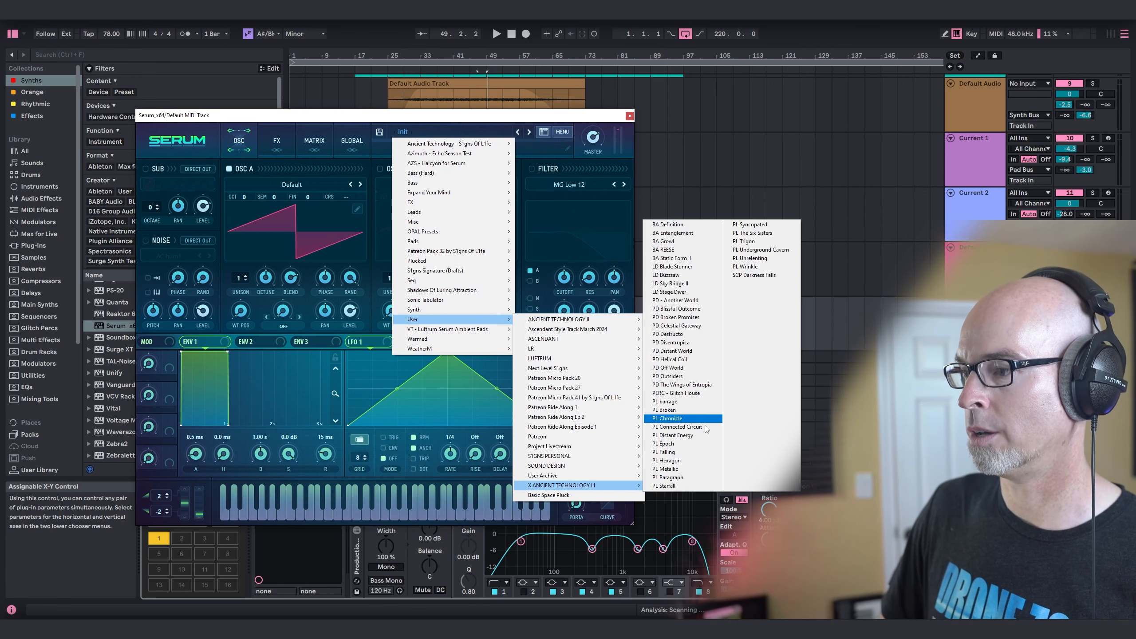
left_click(664, 443)
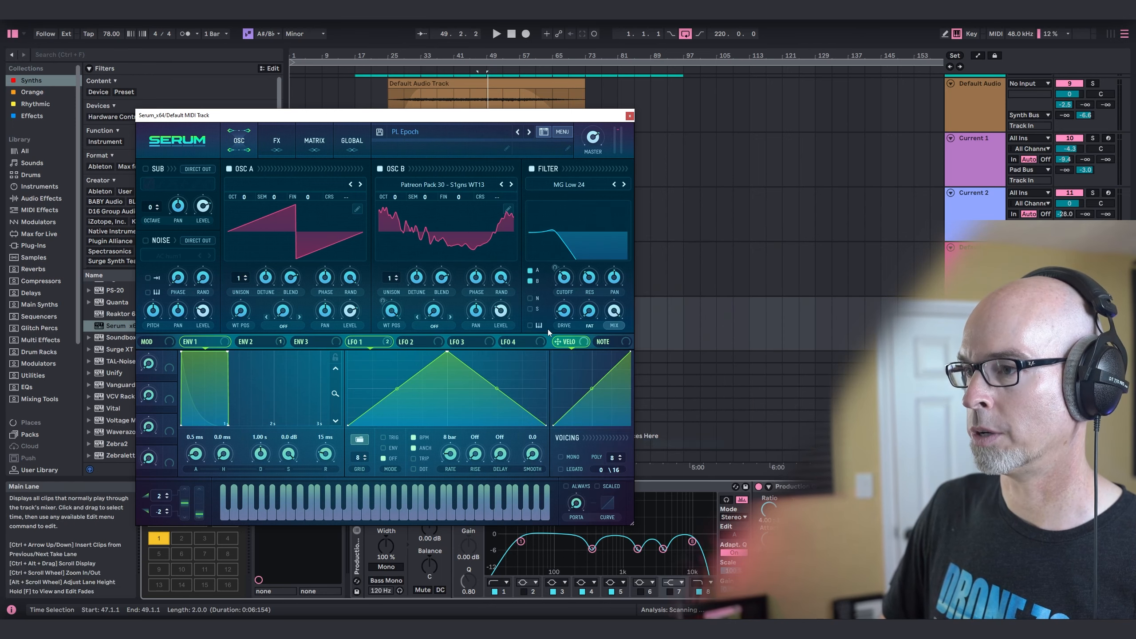
left_click(630, 116)
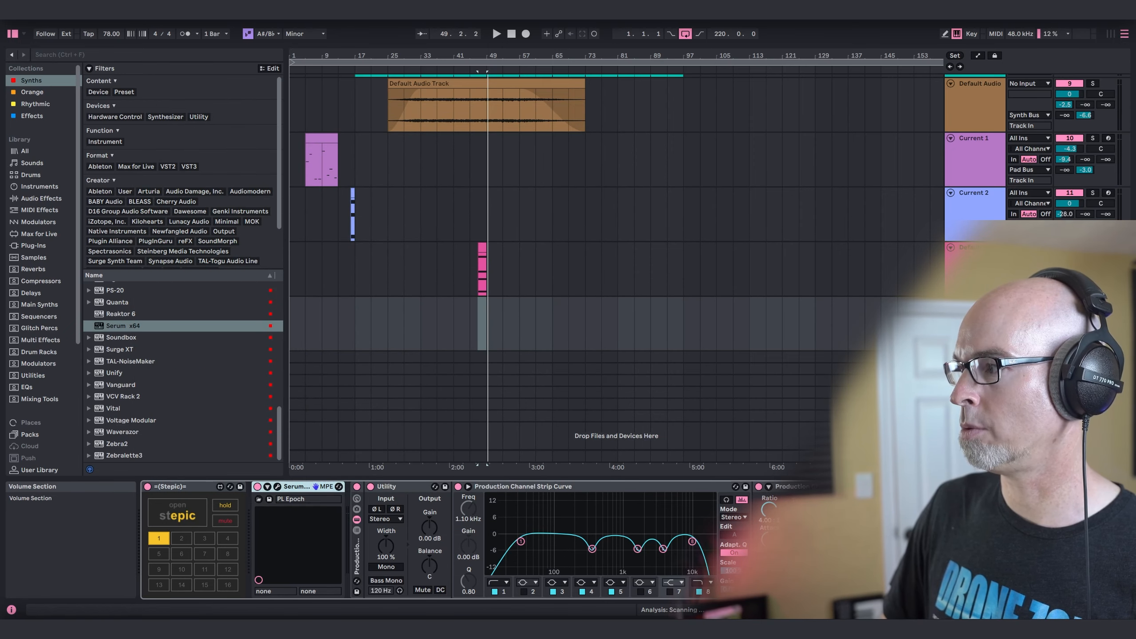
Step: Adjust the new Serum track's volume and start playback from bar 45
left_click_drag(1065, 323, 1065, 309)
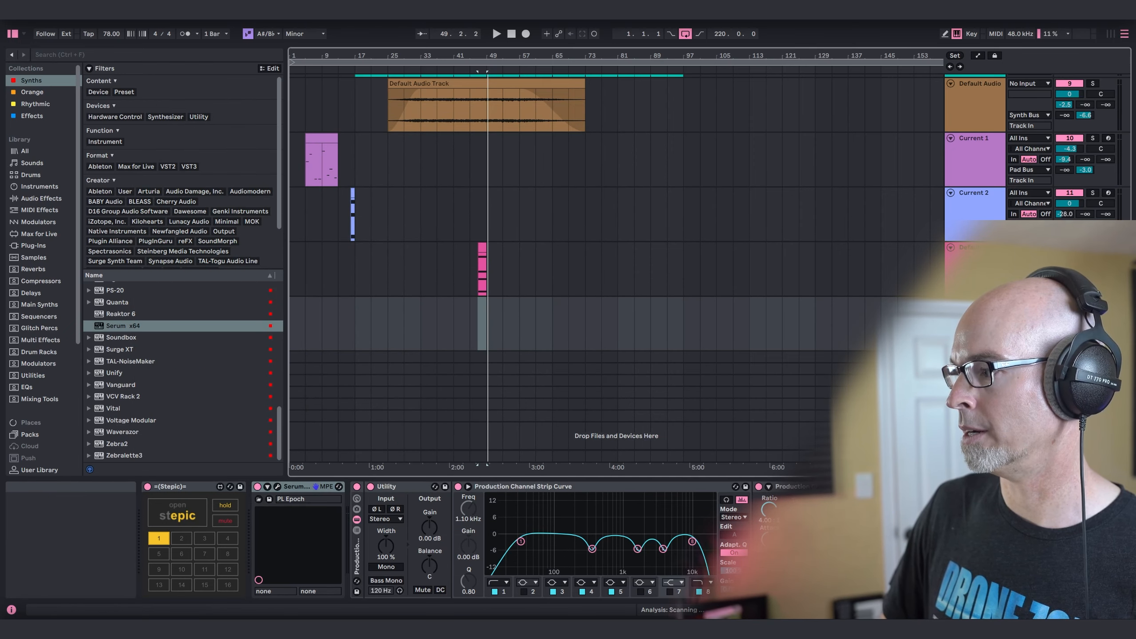
left_click(471, 219)
key("space")
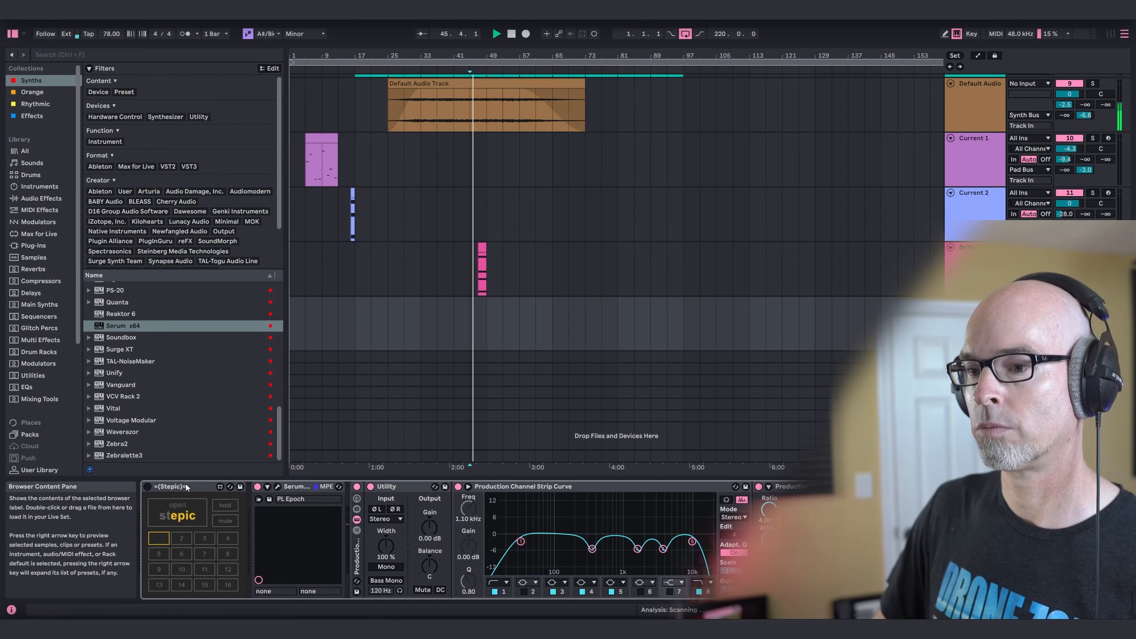
Step: Reopen the Stepic editor, set the note length to 1/8 and close it while playback continues
left_click(174, 511)
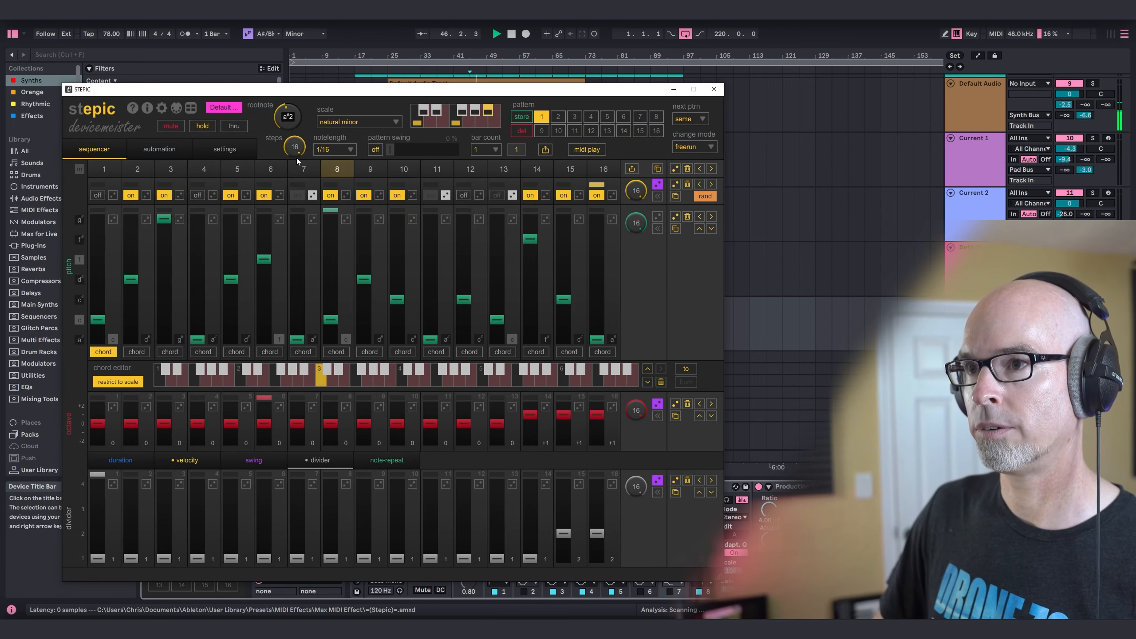
left_click(331, 150)
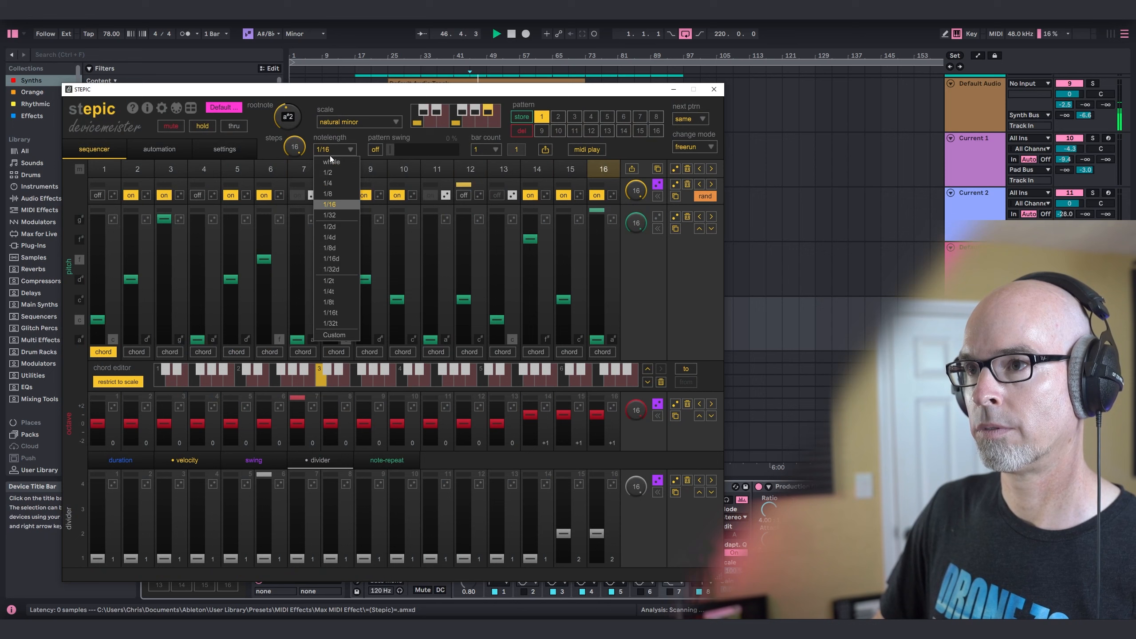
left_click(341, 194)
left_click(714, 89)
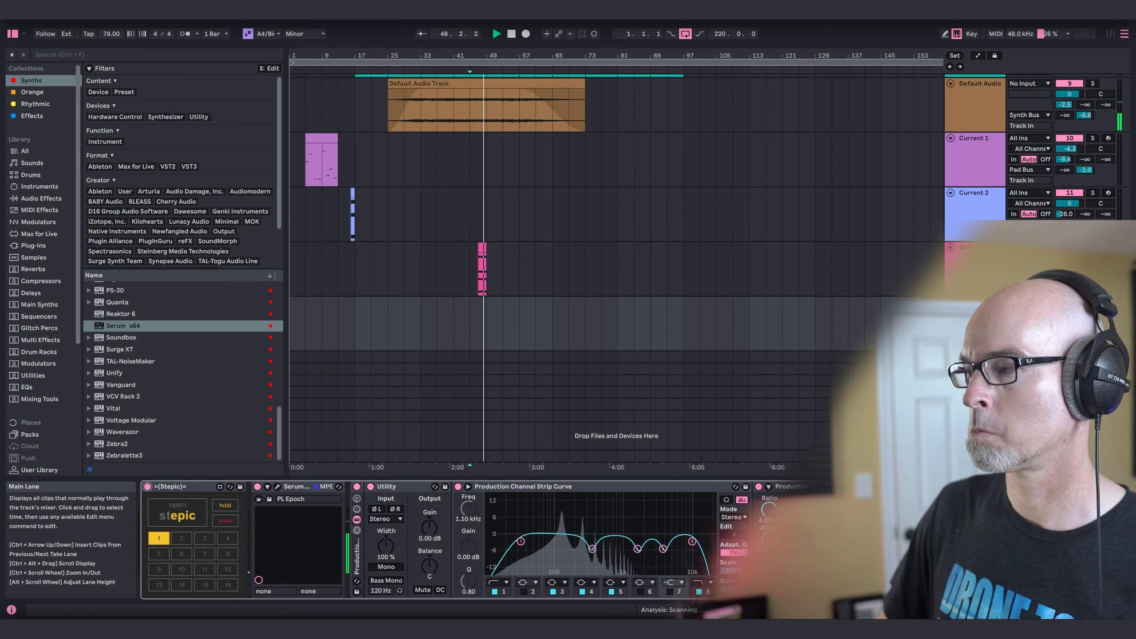
Step: Listen to the new track and inspect its PL Epoch patch in the Serum window during playback
left_click(1065, 323)
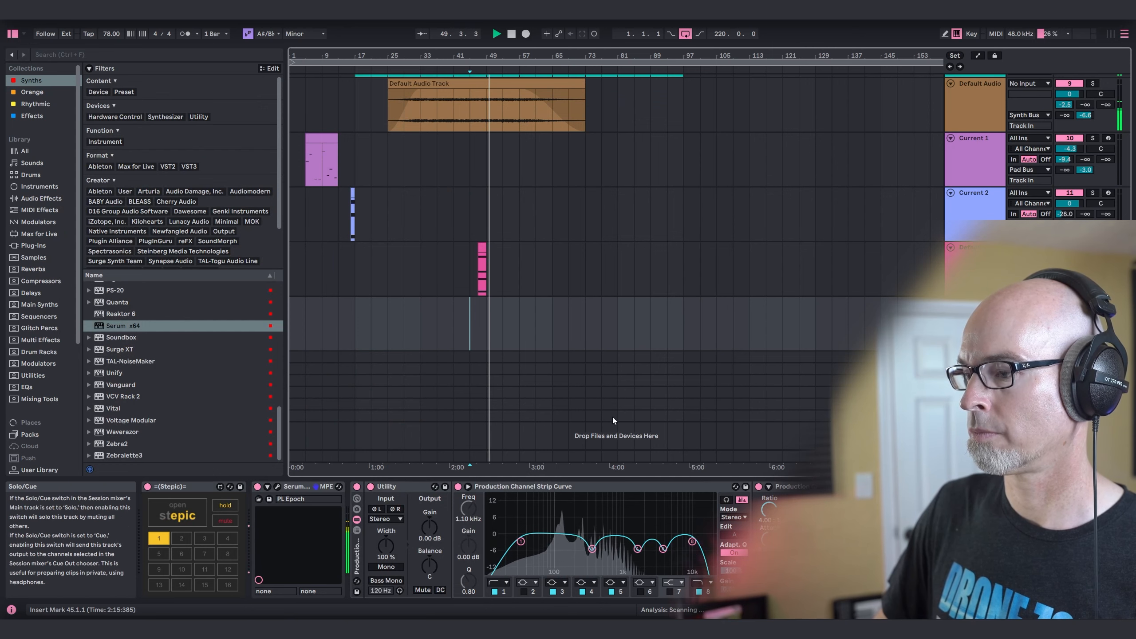
left_click(278, 487)
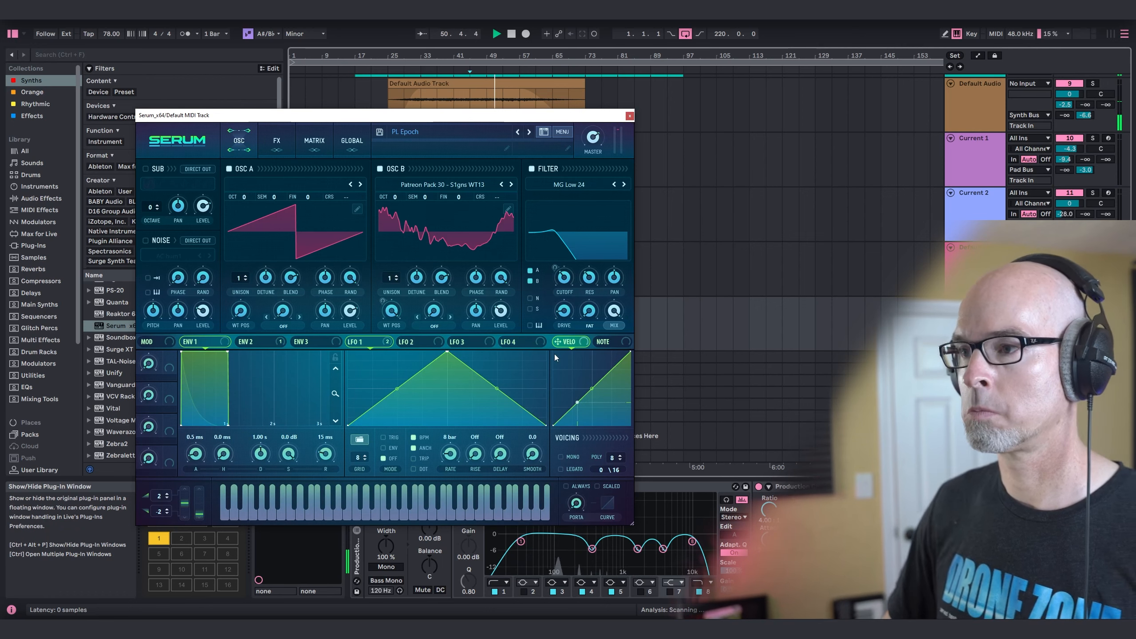
left_click(630, 115)
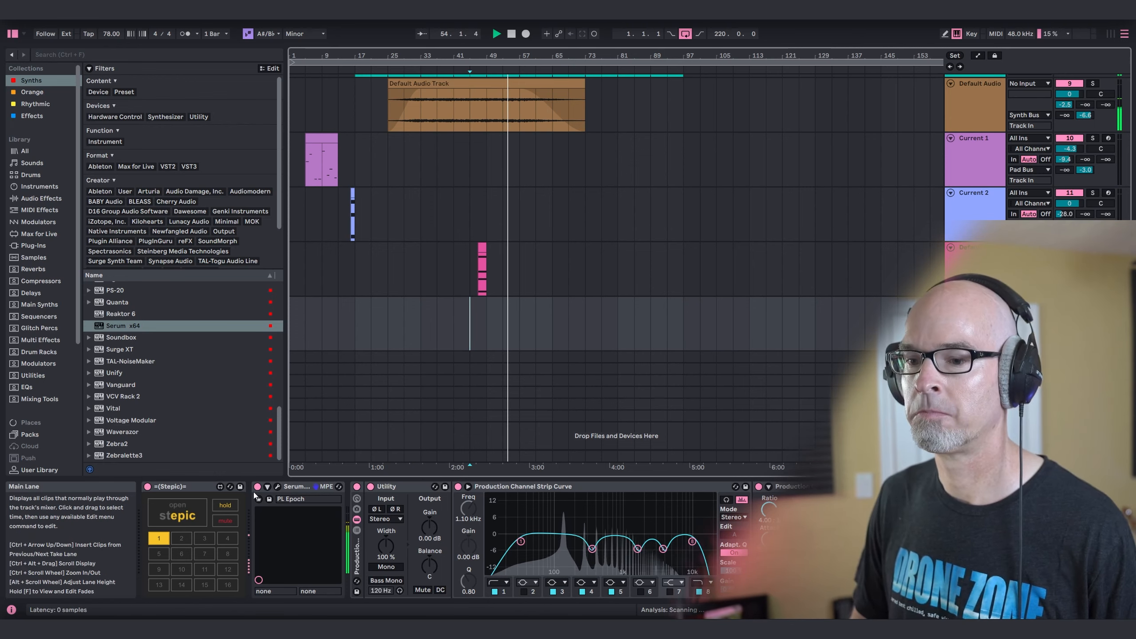
Step: Raise the Stepic root note to A#3, switch step 11 to connected mode and close the editor
left_click(177, 510)
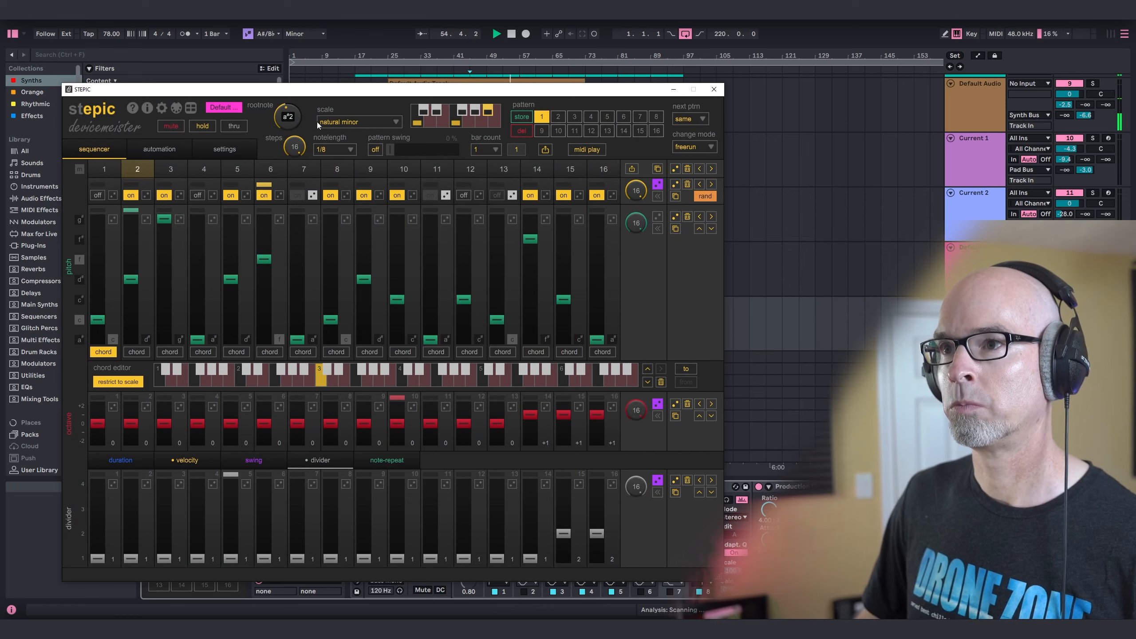
left_click_drag(292, 121, 308, 96)
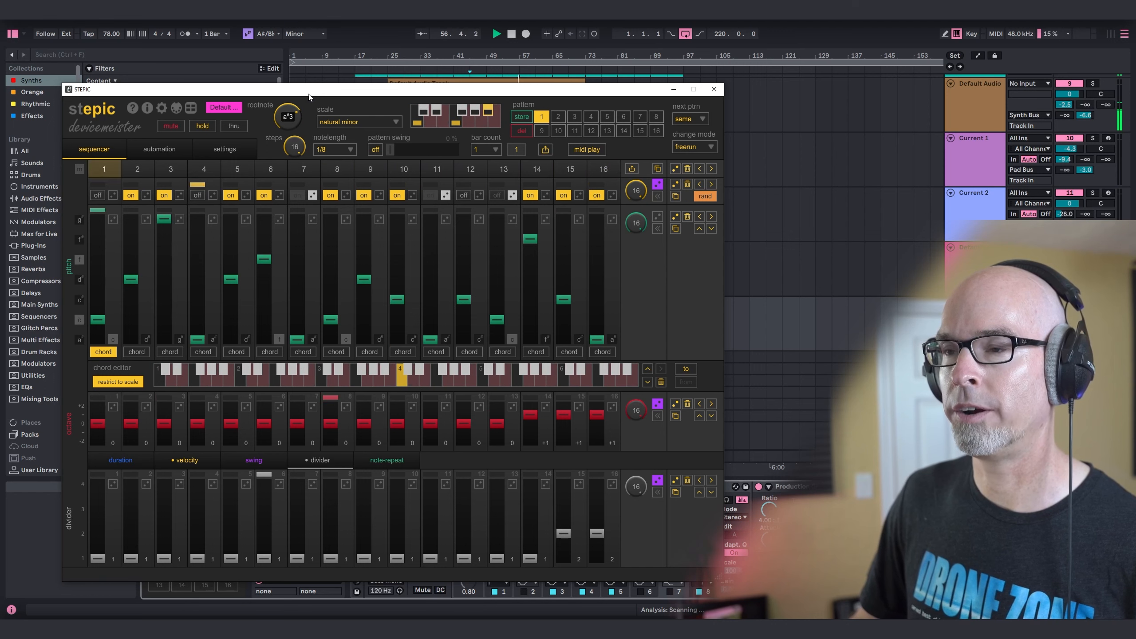
left_click(430, 196)
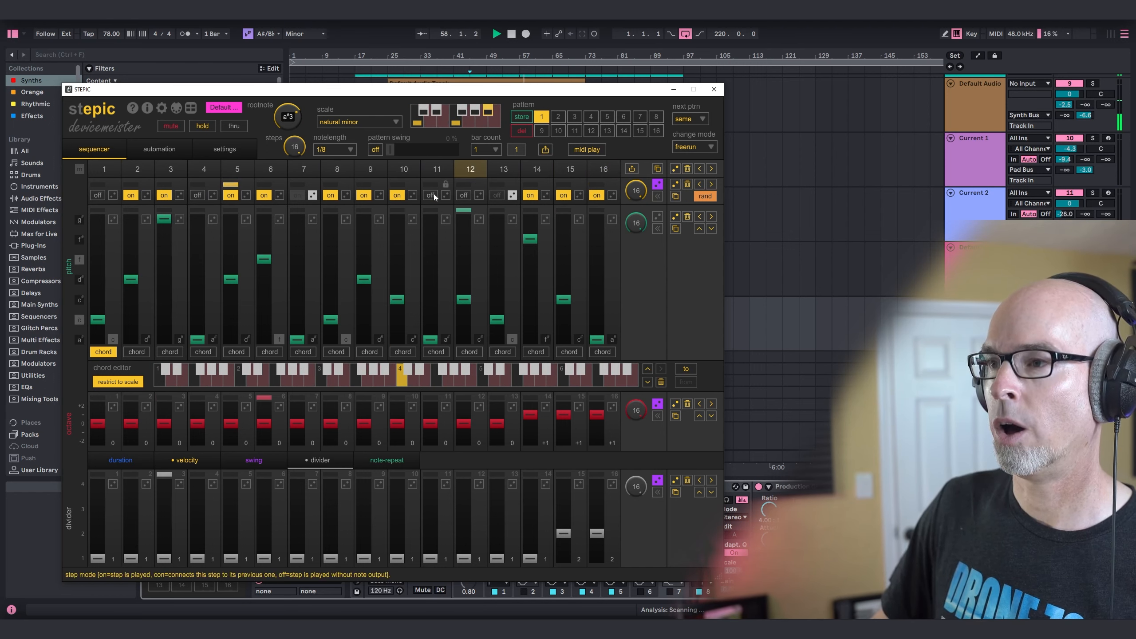
left_click(434, 195)
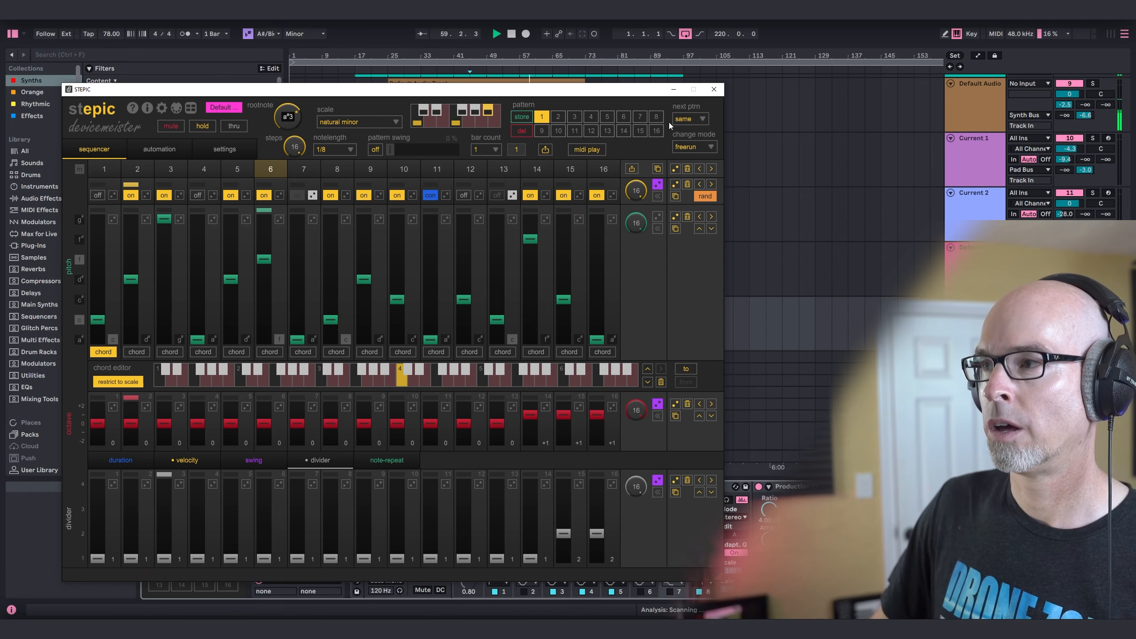
left_click(714, 89)
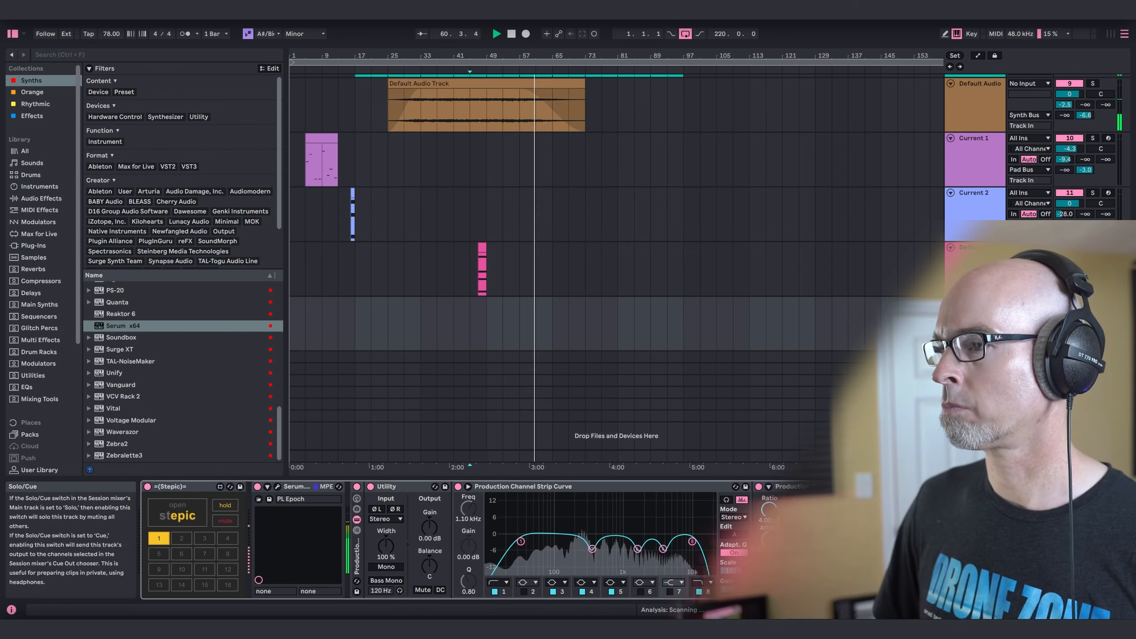
Step: Solo the new Serum track briefly during playback, then return to hearing it with the other tracks
left_click(1093, 302)
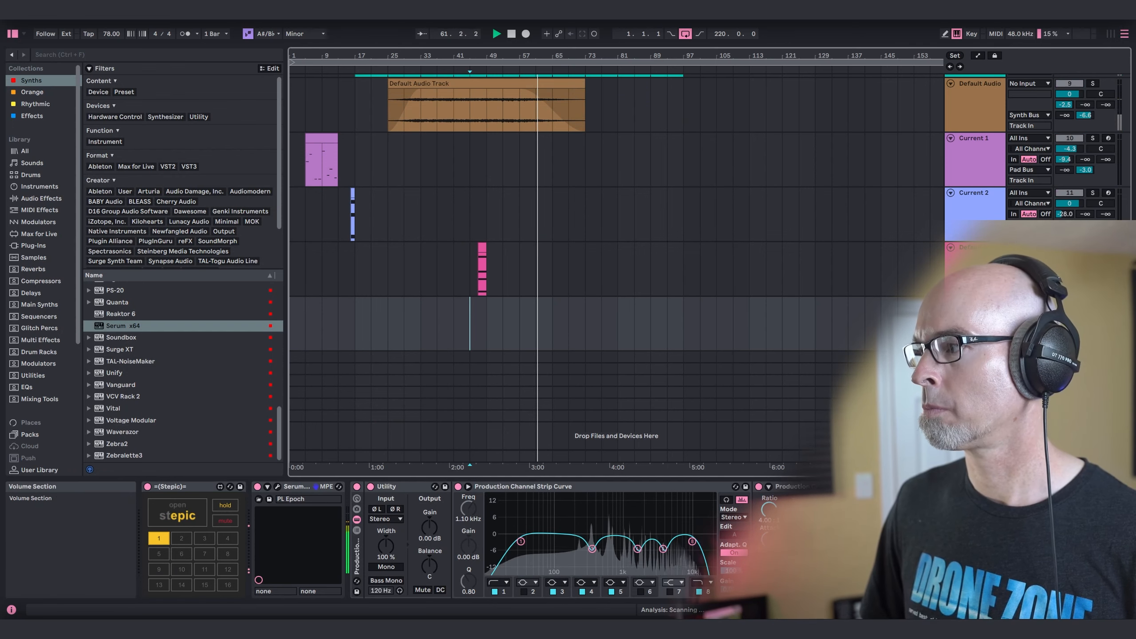
scroll(664, 284, "up", 1)
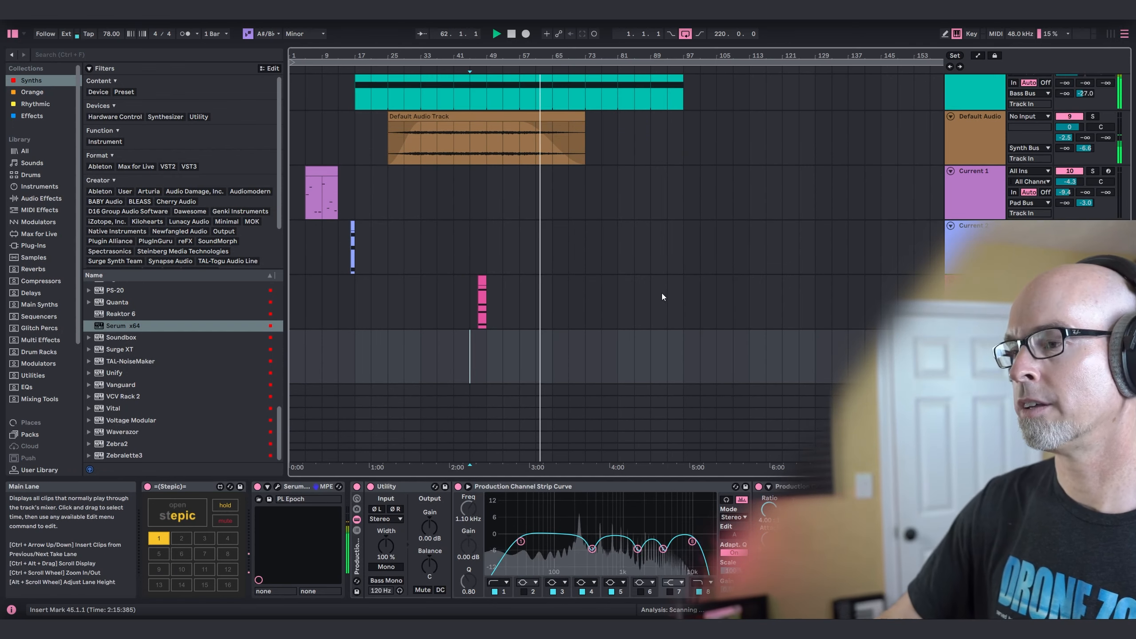
scroll(662, 294, "up", 2)
scroll(669, 286, "down", 2)
scroll(655, 302, "up", 2)
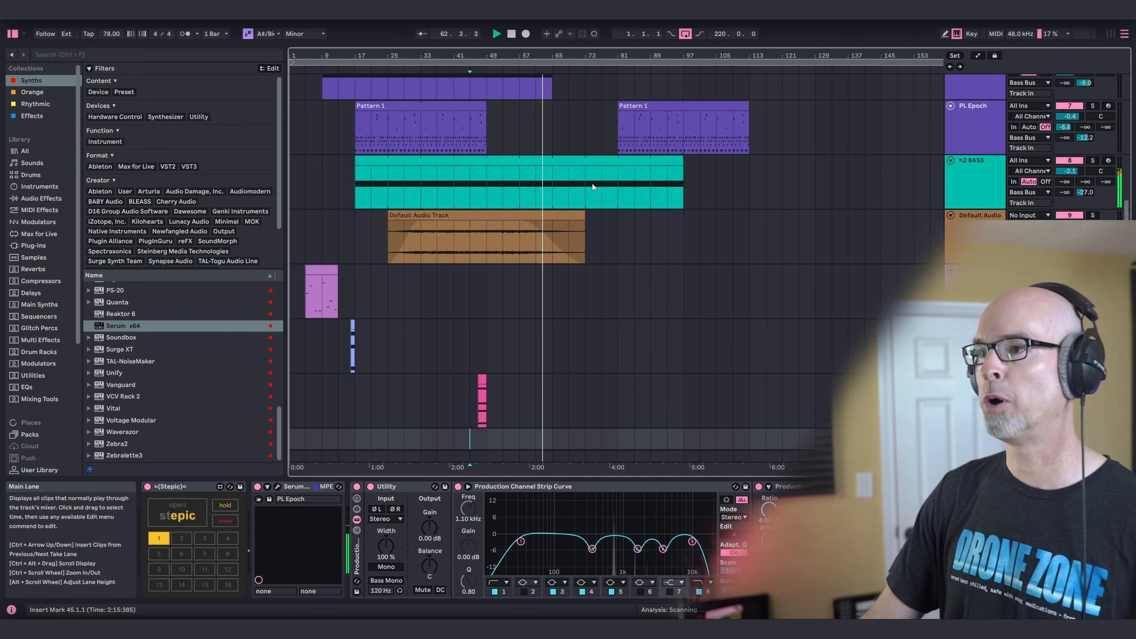
scroll(599, 322, "down", 2)
scroll(645, 203, "up", 1)
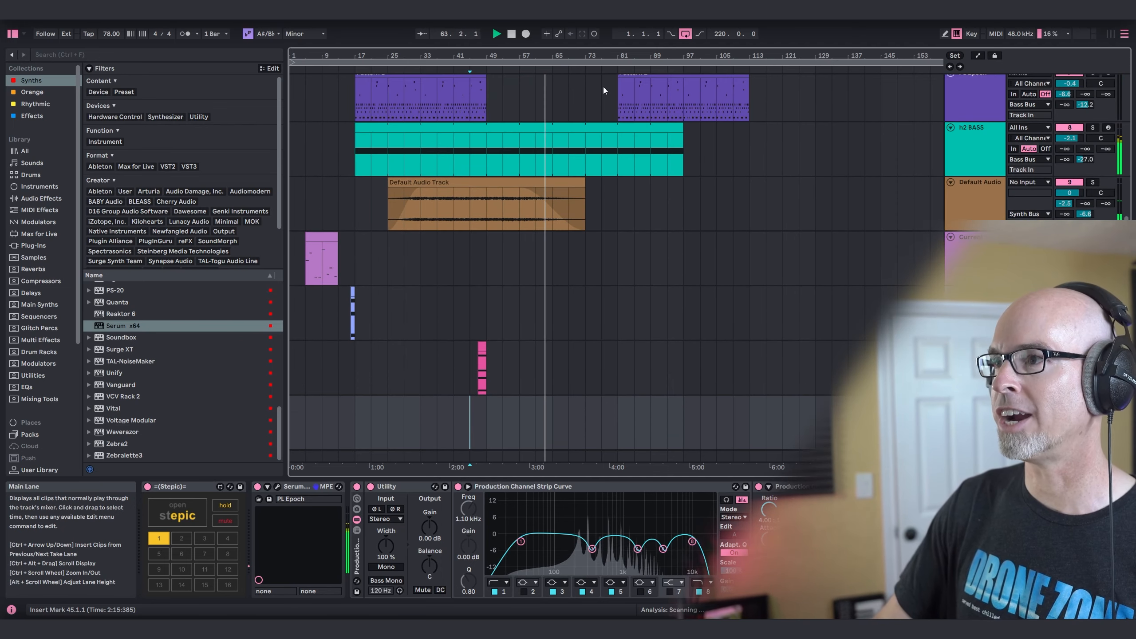
scroll(600, 134, "down", 2)
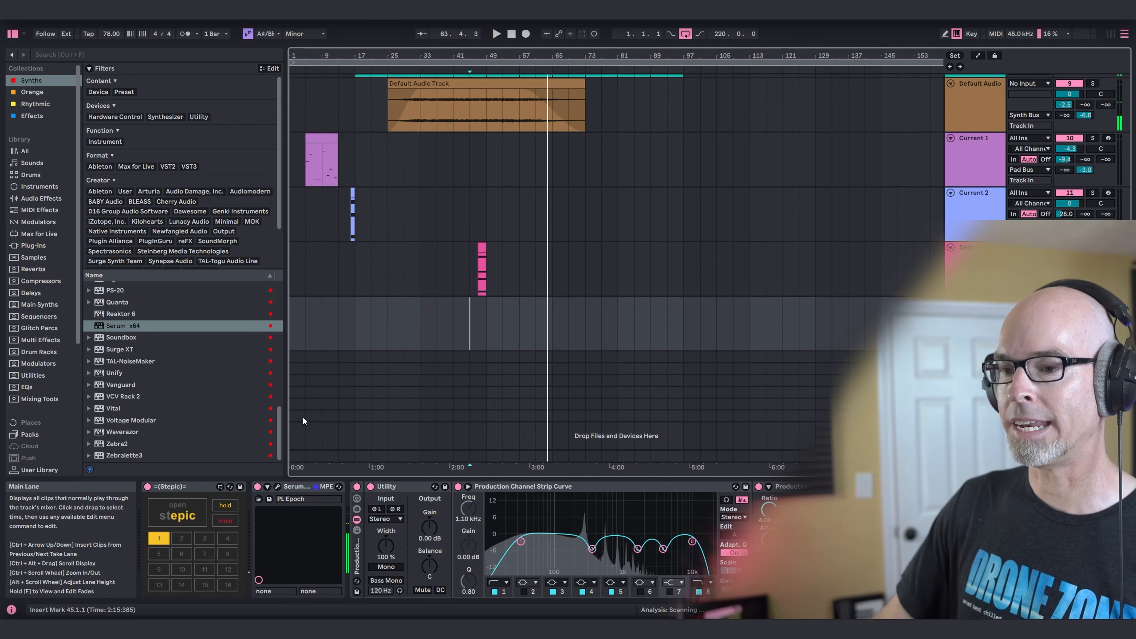
Step: Open the Stepic editor on the new Serum track and set the pattern's bar count to 16
left_click(177, 510)
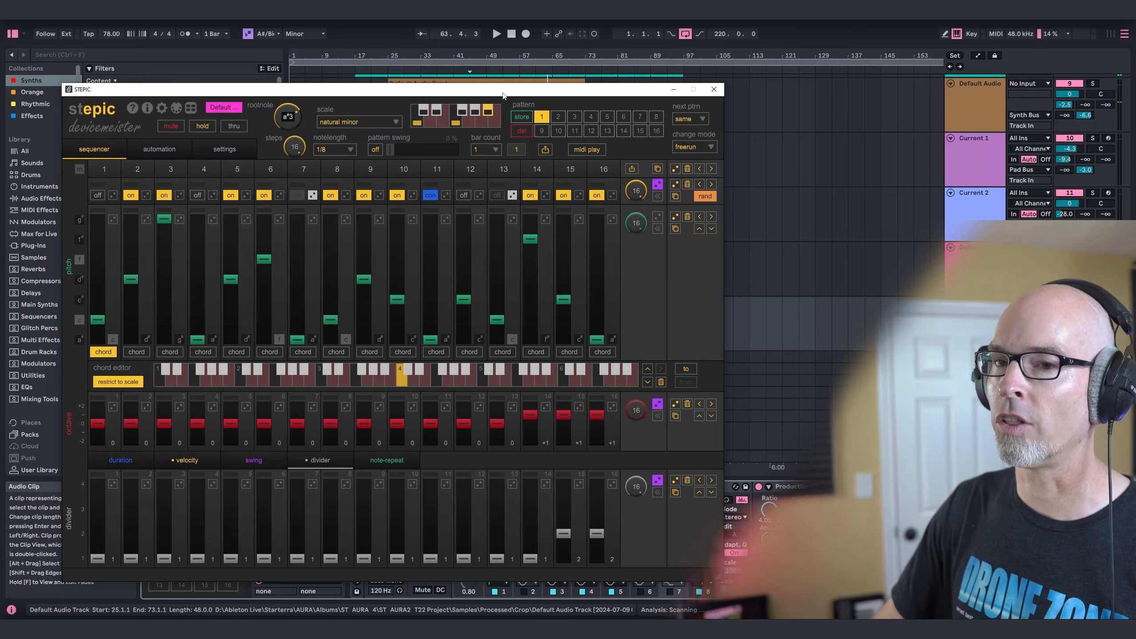
left_click_drag(503, 95, 755, 348)
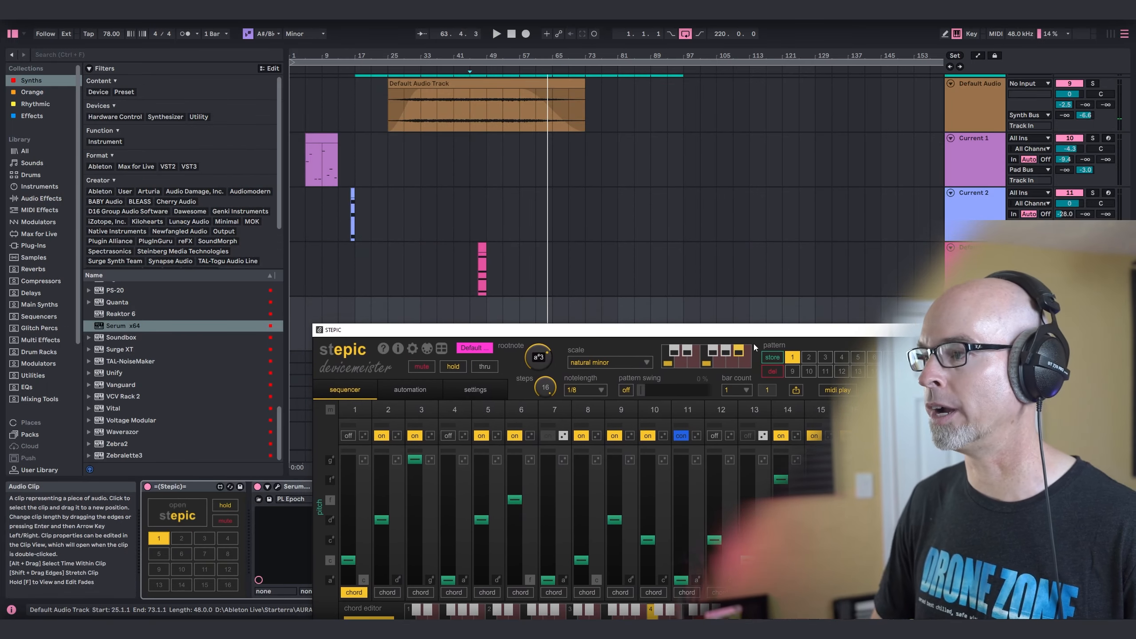
left_click(740, 391)
left_click(742, 562)
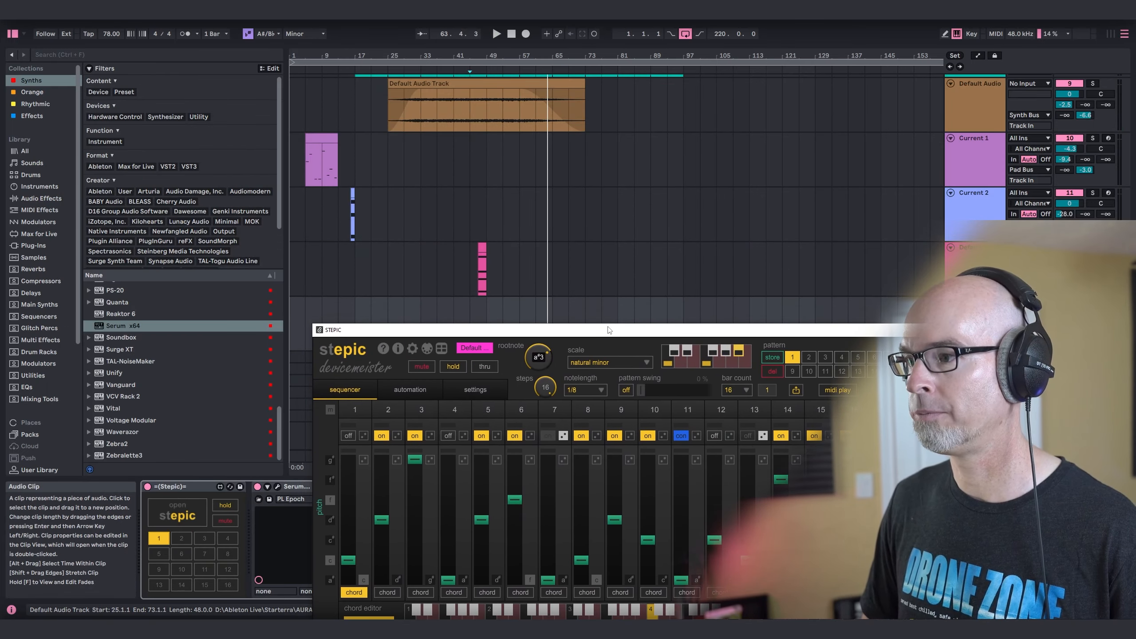
Step: Export the Stepic pattern as a MIDI clip onto the new Serum track at bar 49 and close the editor
left_click_drag(607, 330, 69, 69)
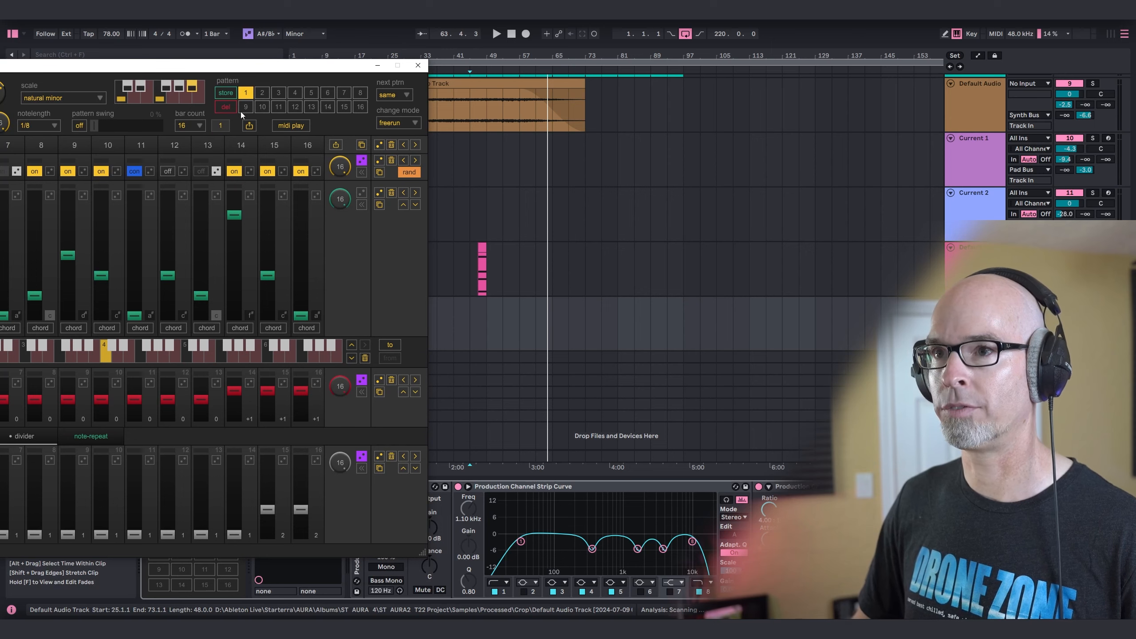
left_click_drag(355, 181, 490, 344)
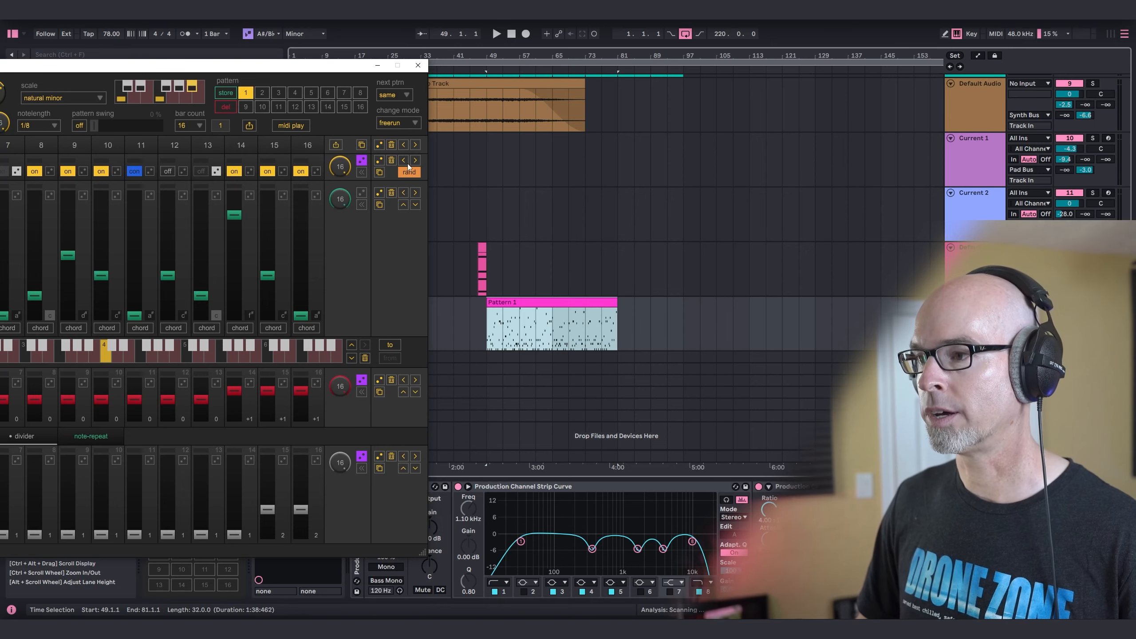
left_click(418, 66)
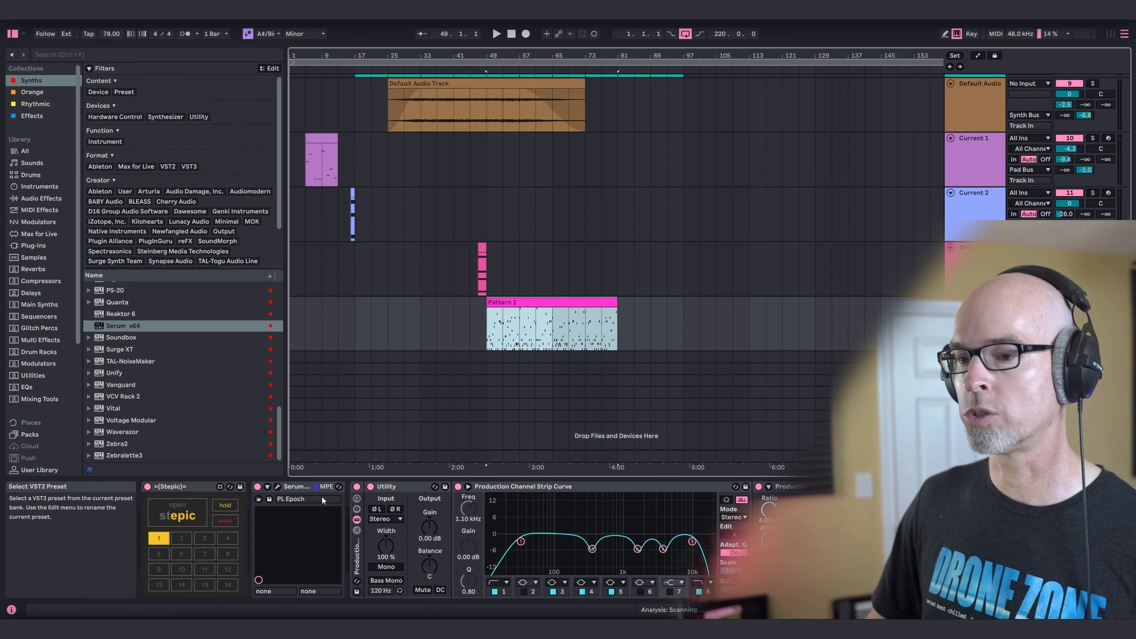
Step: Deactivate the Stepic device and play the arrangement from the start of the new pattern clip at bar 49
left_click(148, 487)
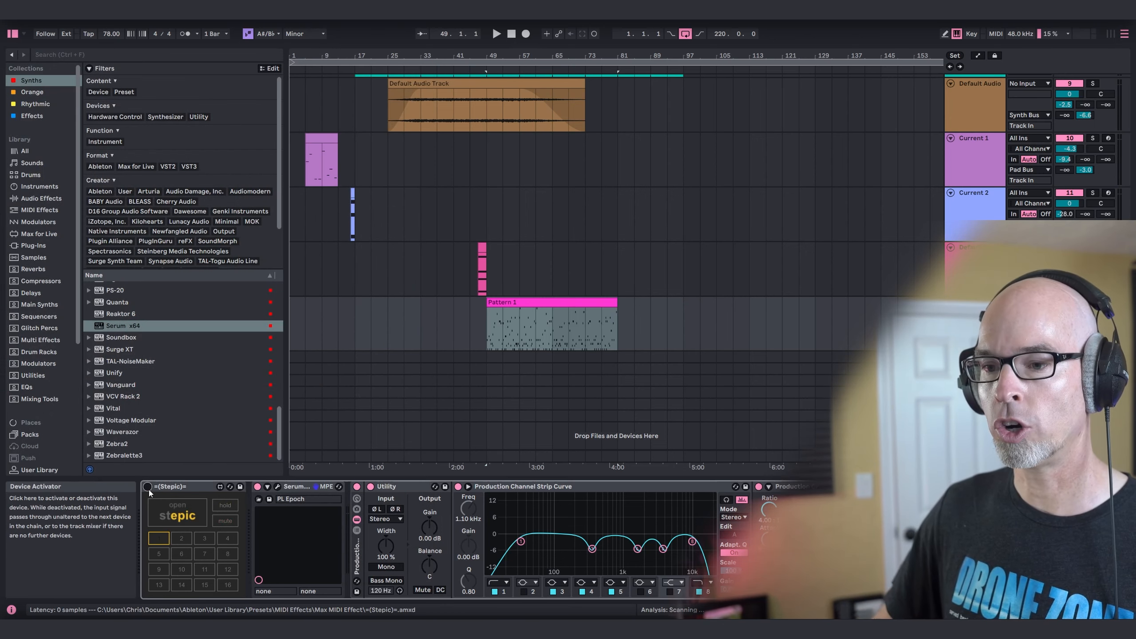
left_click(490, 330)
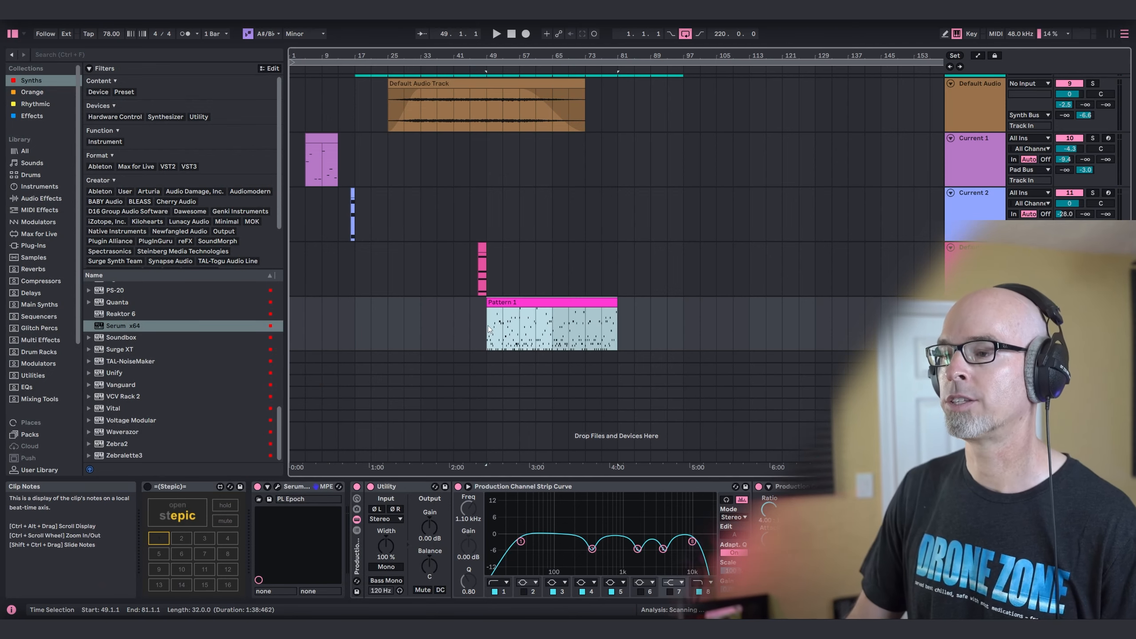
left_click(489, 329)
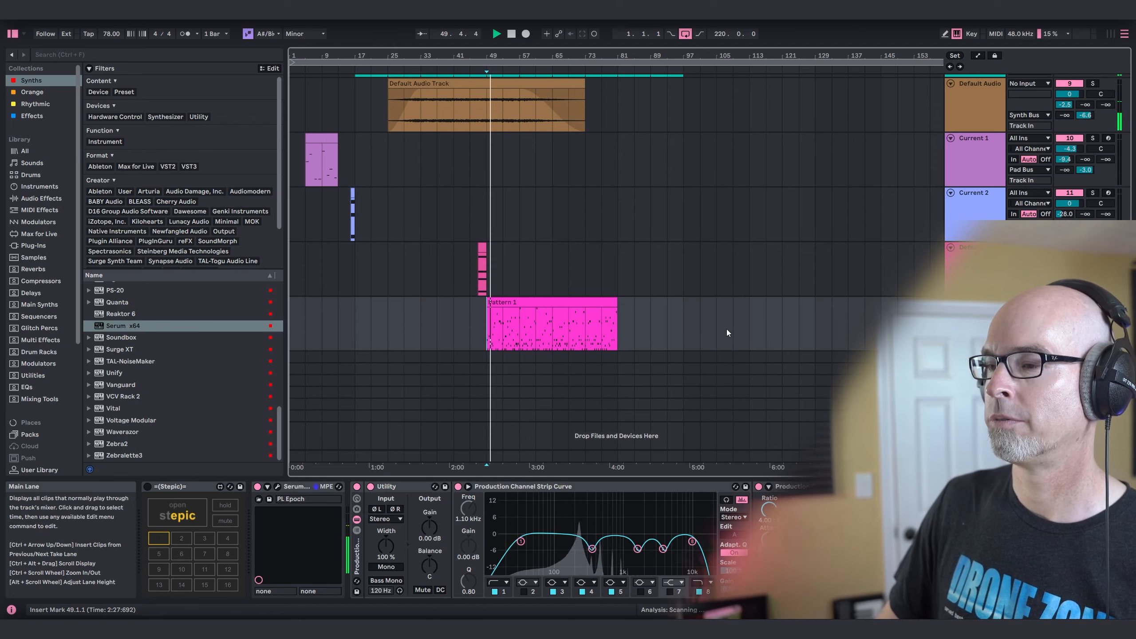
scroll(729, 343, "up", 3)
scroll(729, 342, "up", 3)
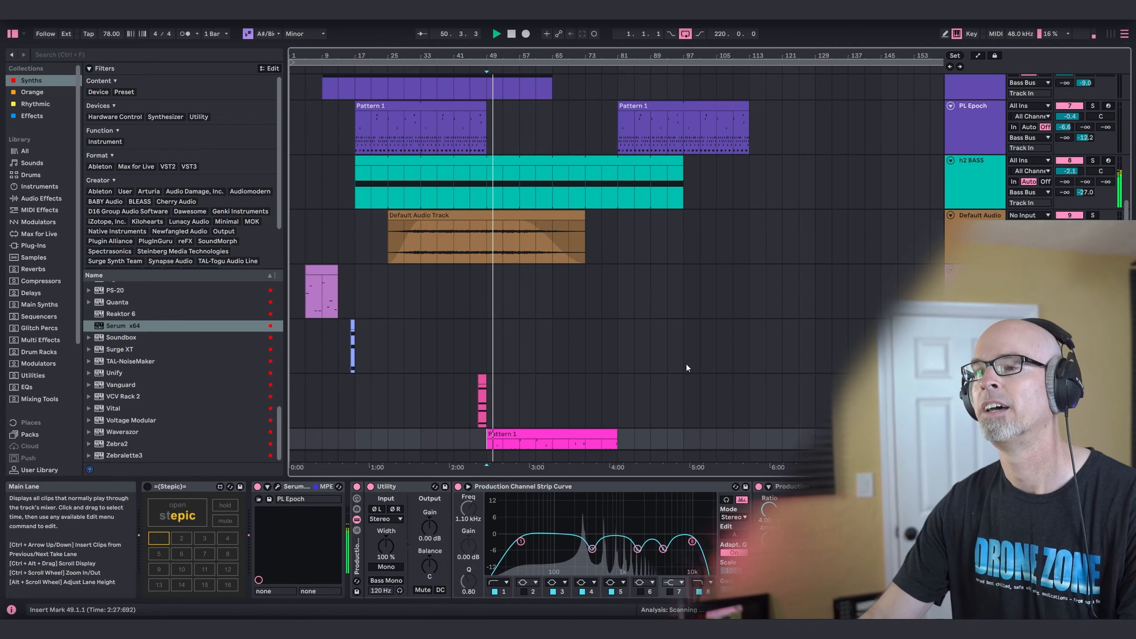
scroll(593, 329, "down", 6)
scroll(559, 291, "up", 9)
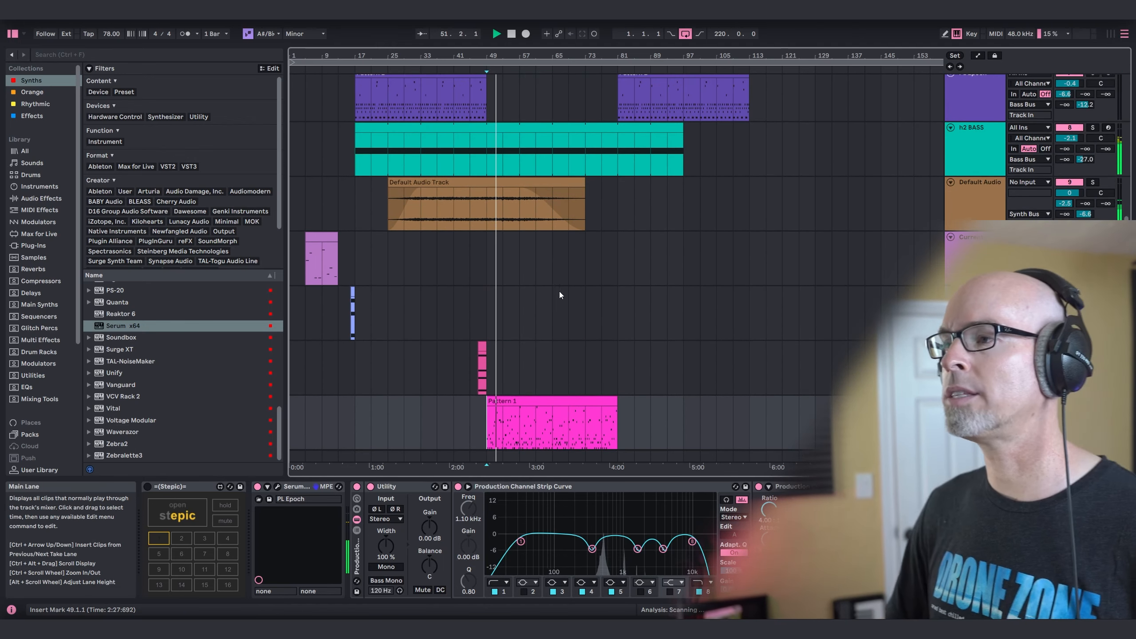
scroll(627, 278, "down", 7)
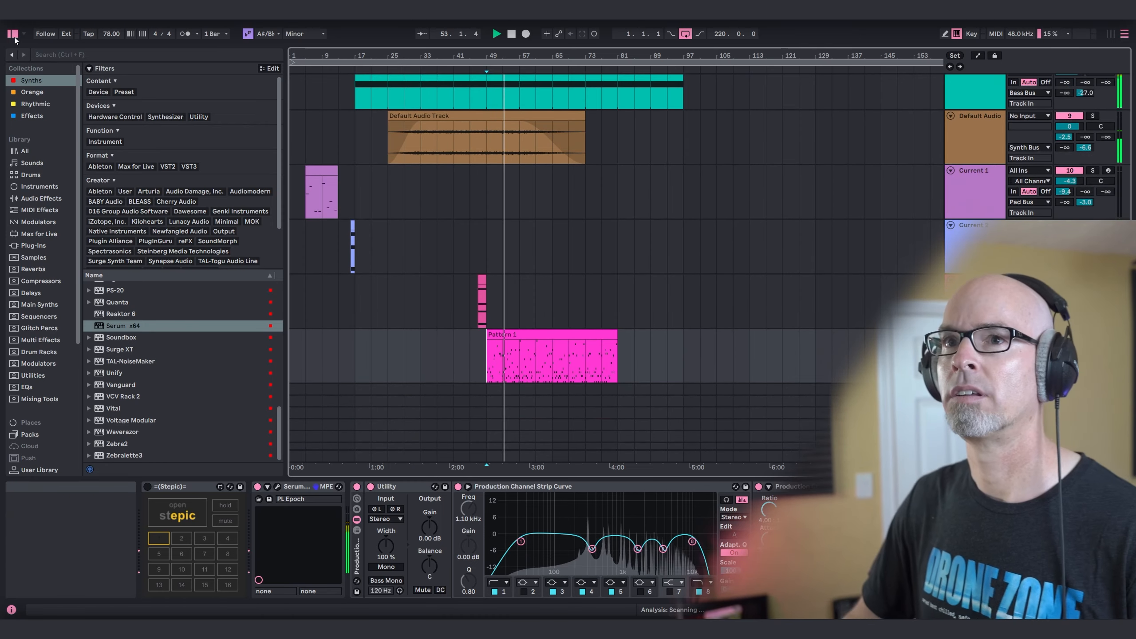
Step: Hide the browser to give the arrangement the full window width
key("ctrl+alt+b")
key("plus")
key("plus")
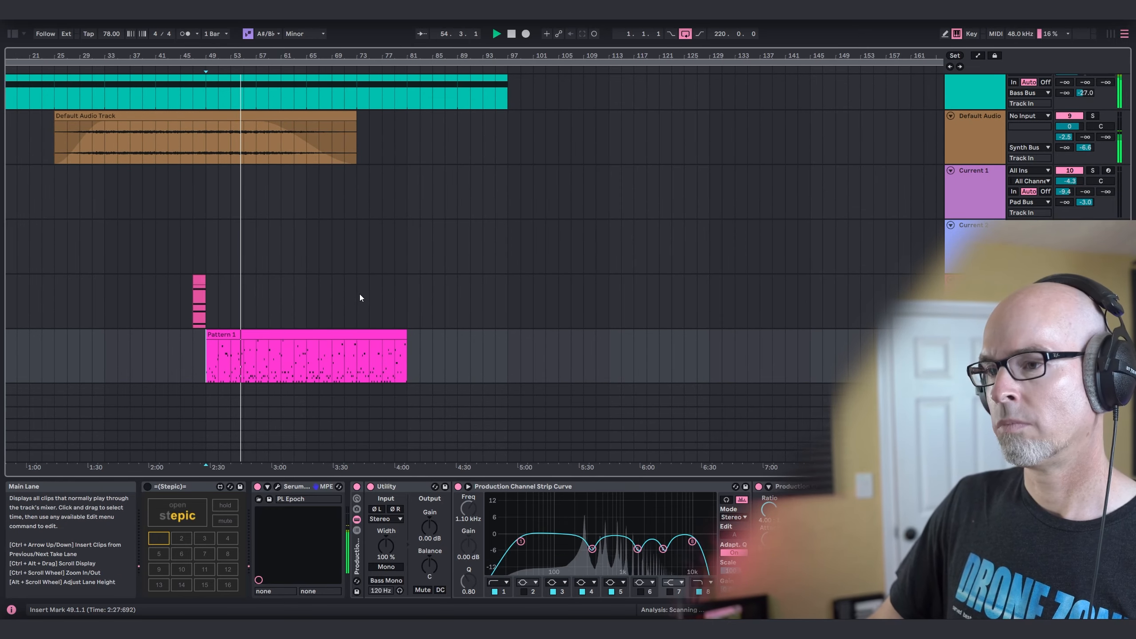
Step: Review the clip layout across all tracks of the arrangement while listening to the new pattern
scroll(367, 280, "up", 5)
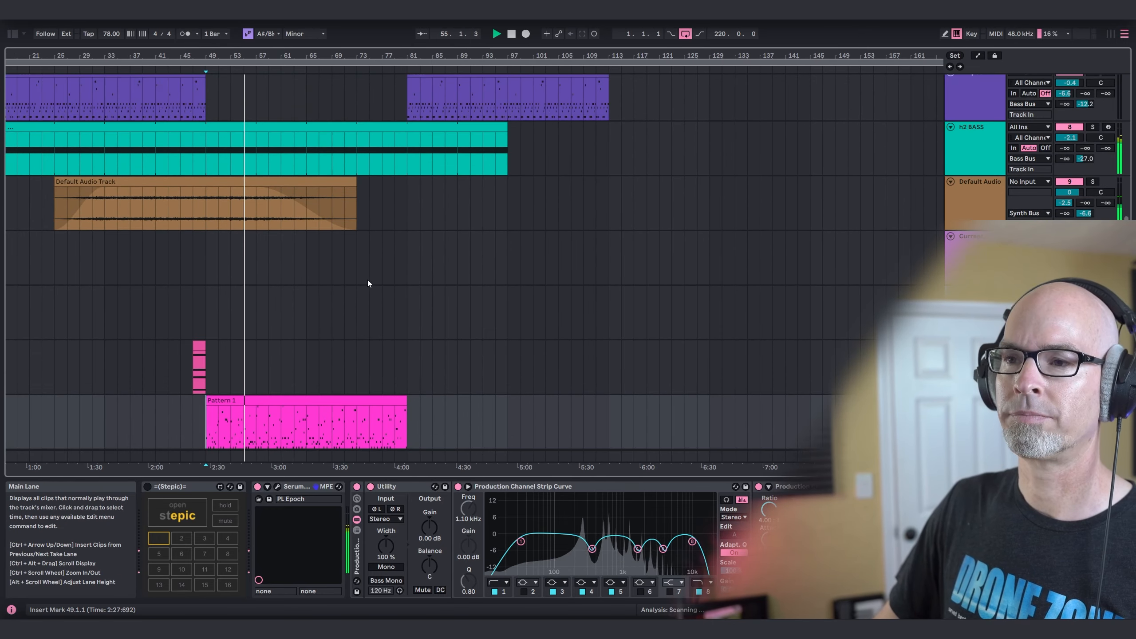
scroll(369, 281, "down", 5)
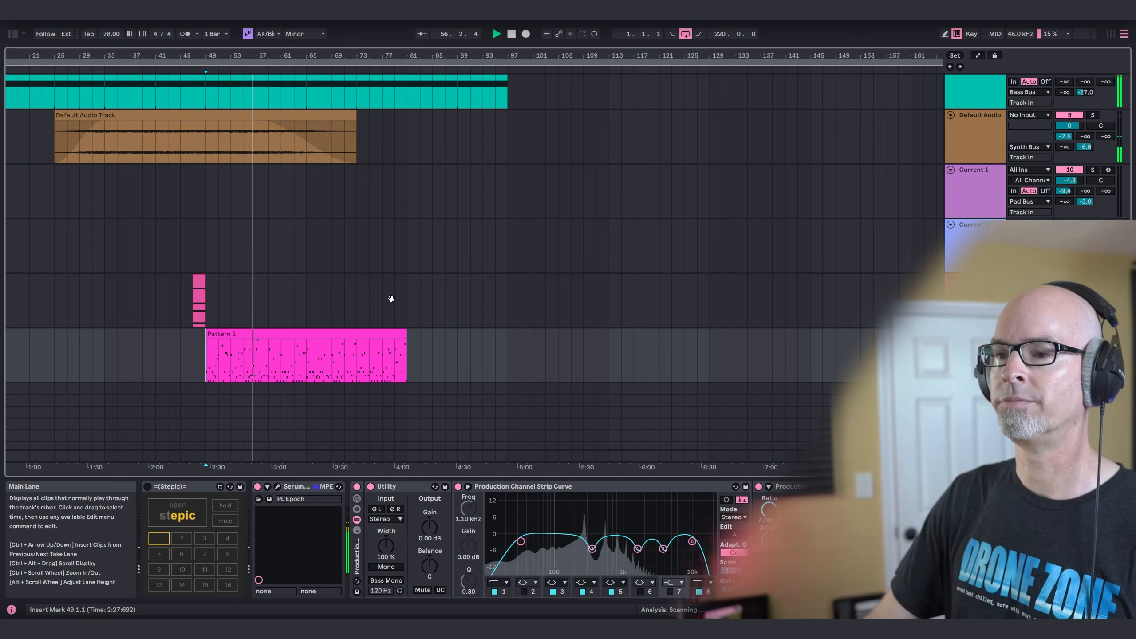
scroll(391, 300, "down", 2)
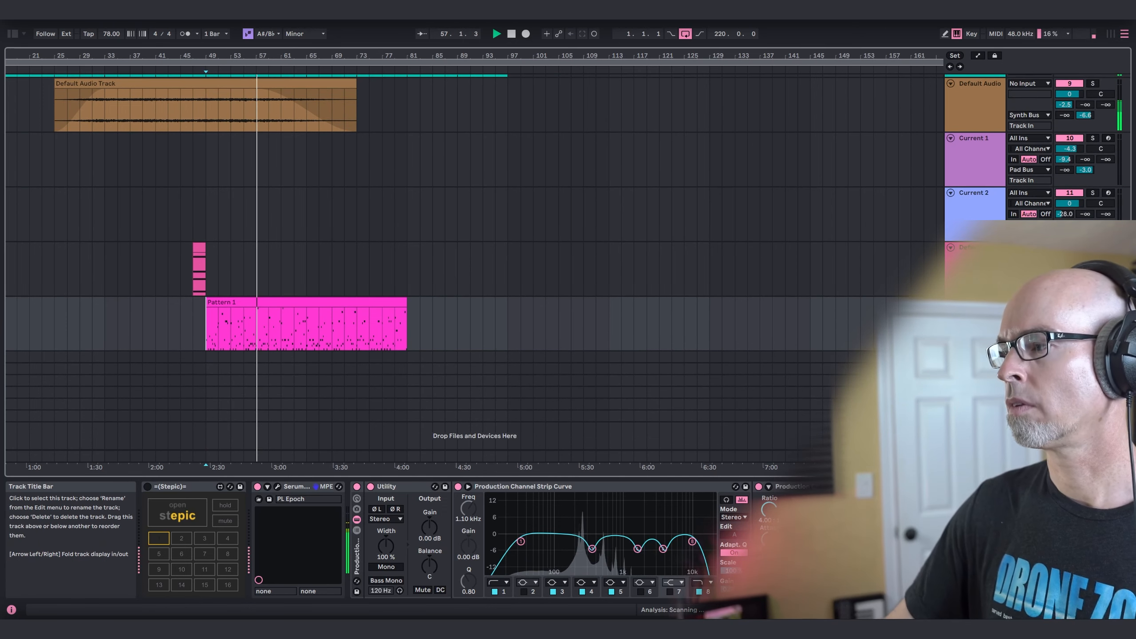
scroll(586, 341, "up", 10)
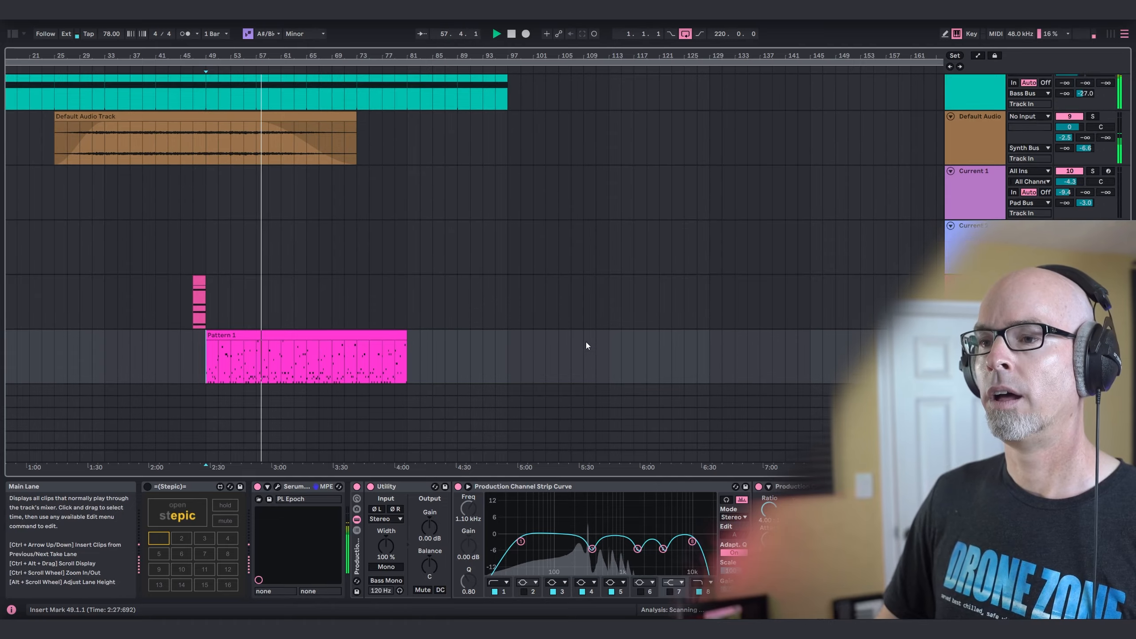
scroll(546, 313, "up", 3)
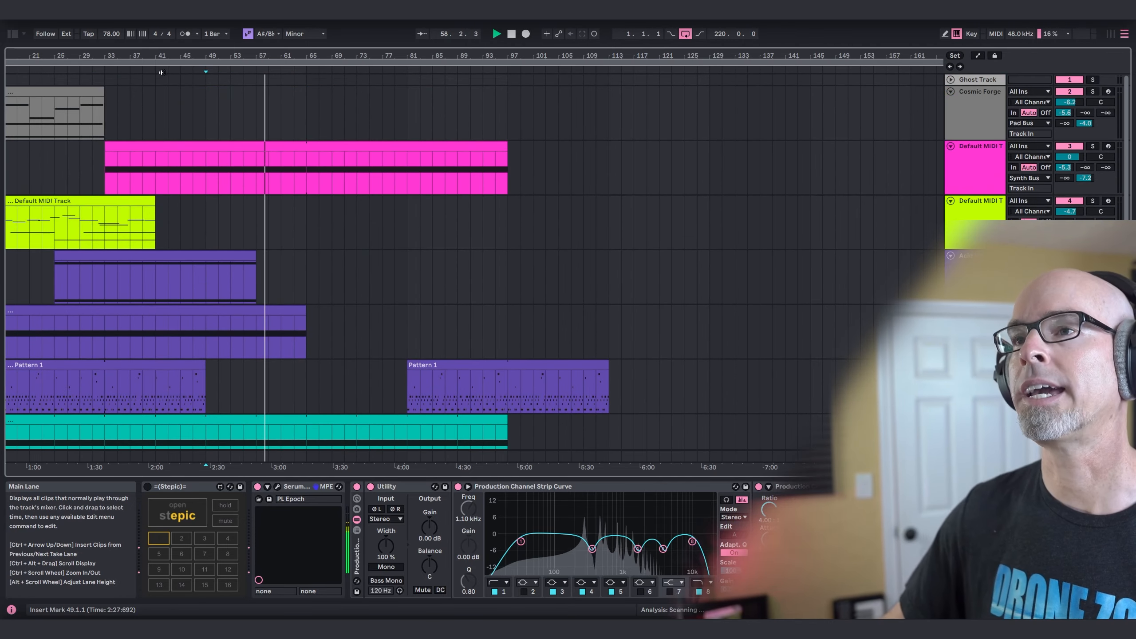
left_click_drag(78, 55, 78, 71)
left_click_drag(260, 72, 259, 54)
scroll(308, 235, "down", 3)
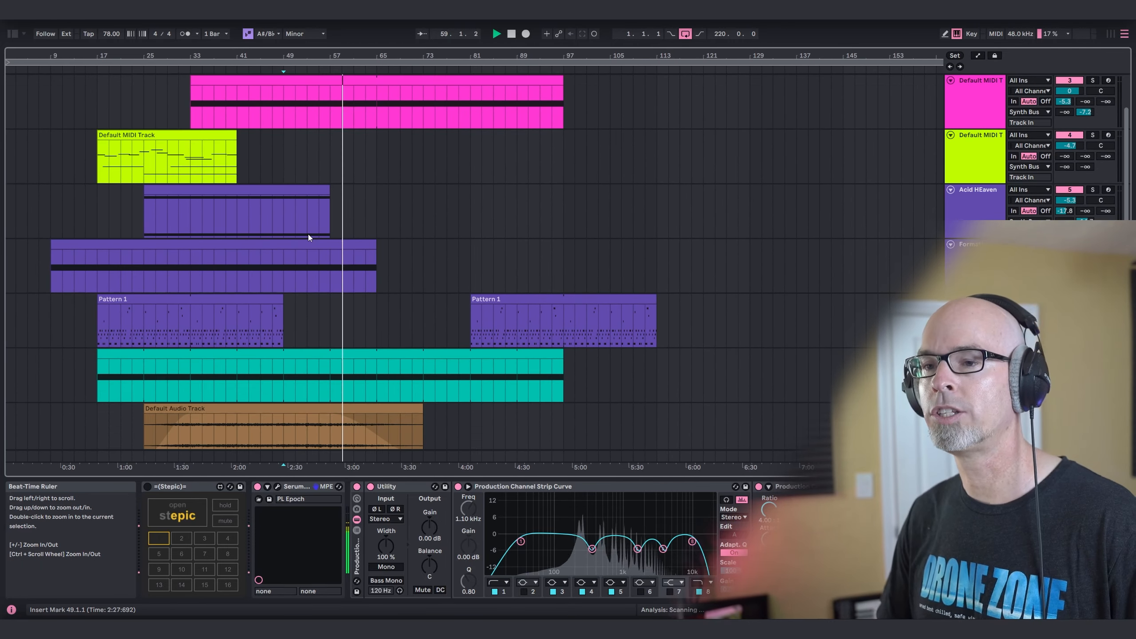
scroll(344, 260, "down", 3)
scroll(345, 260, "up", 8)
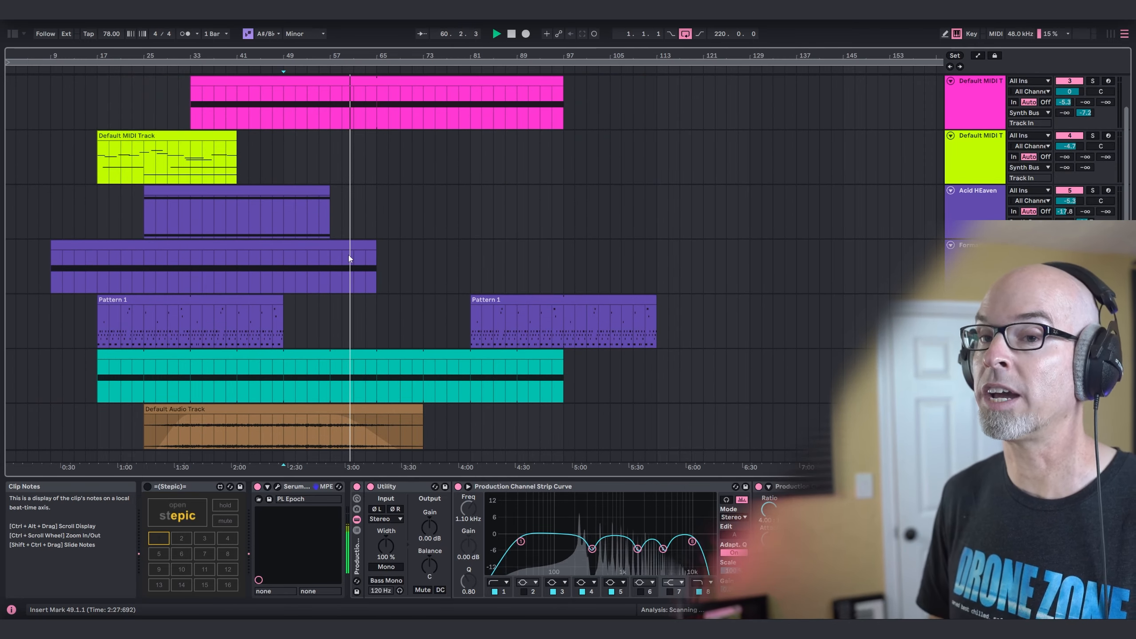
Step: Lower the Utility gain on the new Serum track to -3.89 dB and select its track volume
scroll(349, 258, "down", 5)
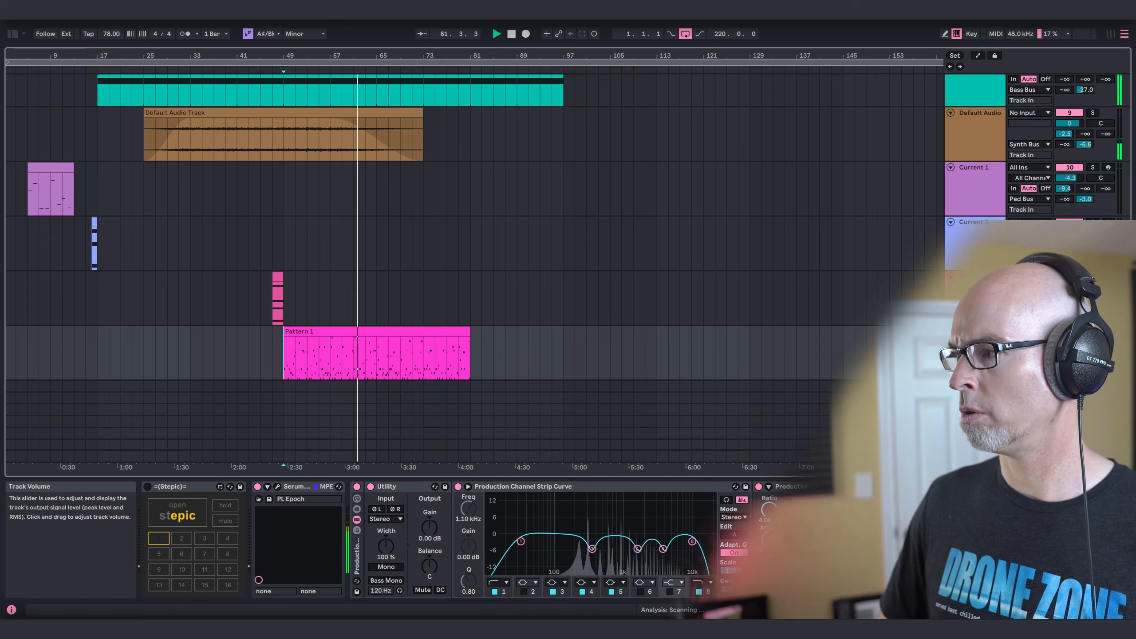
left_click_drag(428, 529, 428, 544)
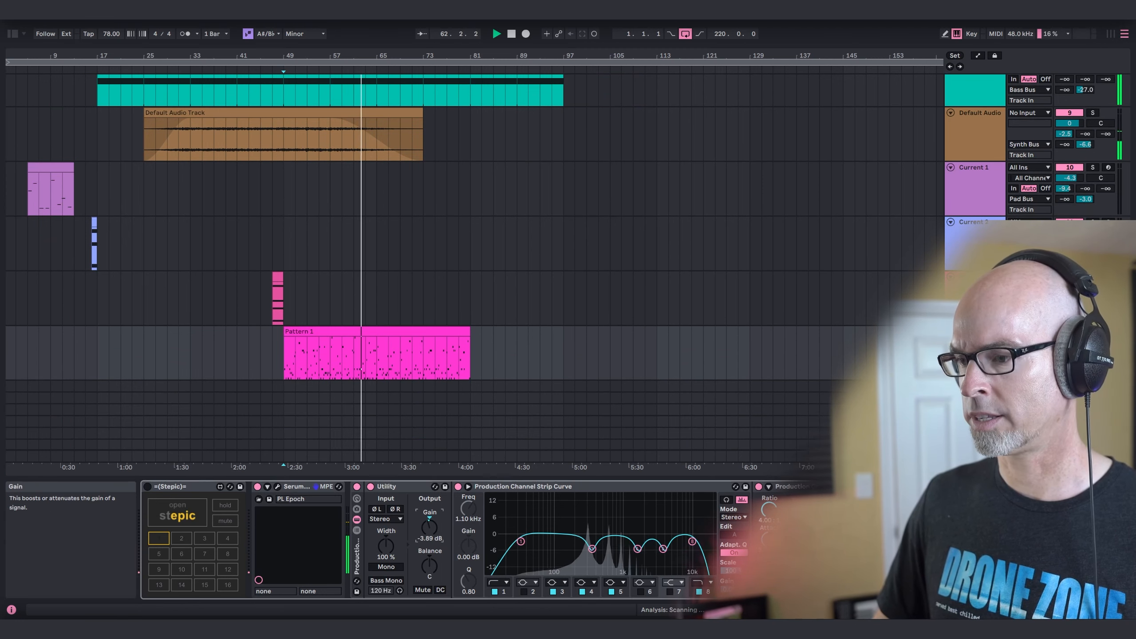
left_click(1070, 342)
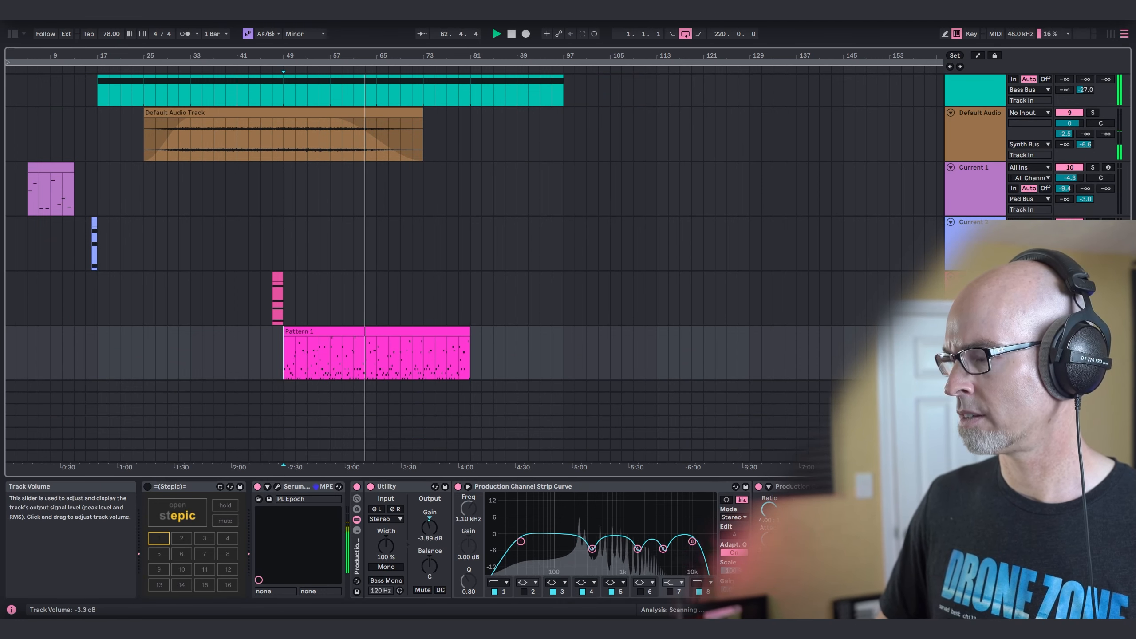
Step: Extend the Formations clip's end to bar 121 for a length of 112 bars
scroll(564, 334, "up", 4)
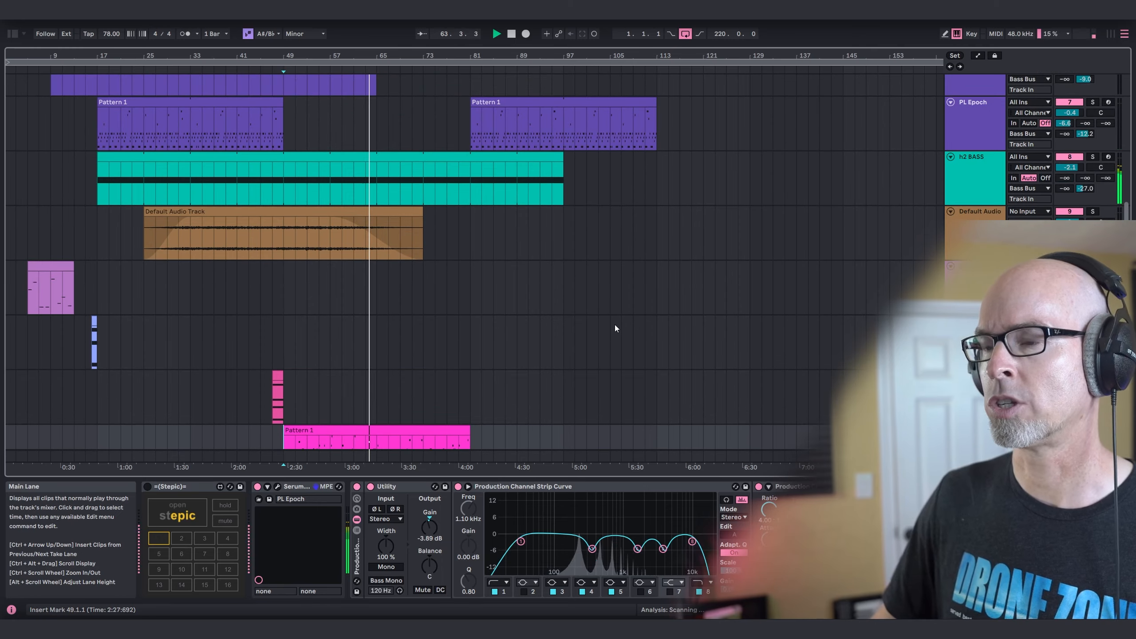
scroll(613, 322, "up", 4)
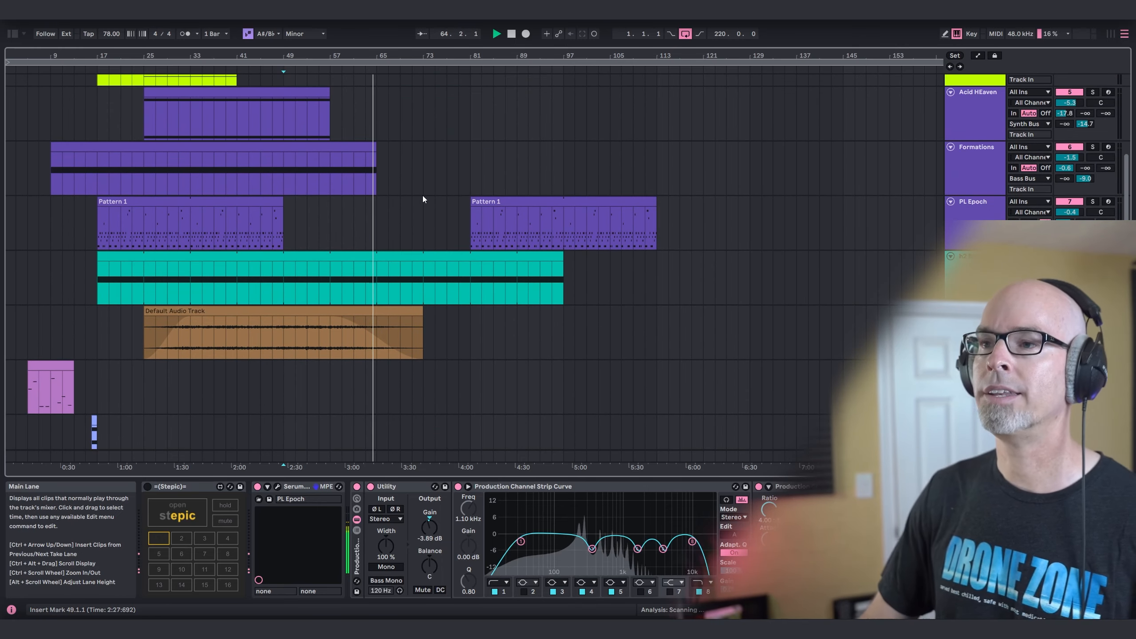
left_click_drag(377, 149, 703, 181)
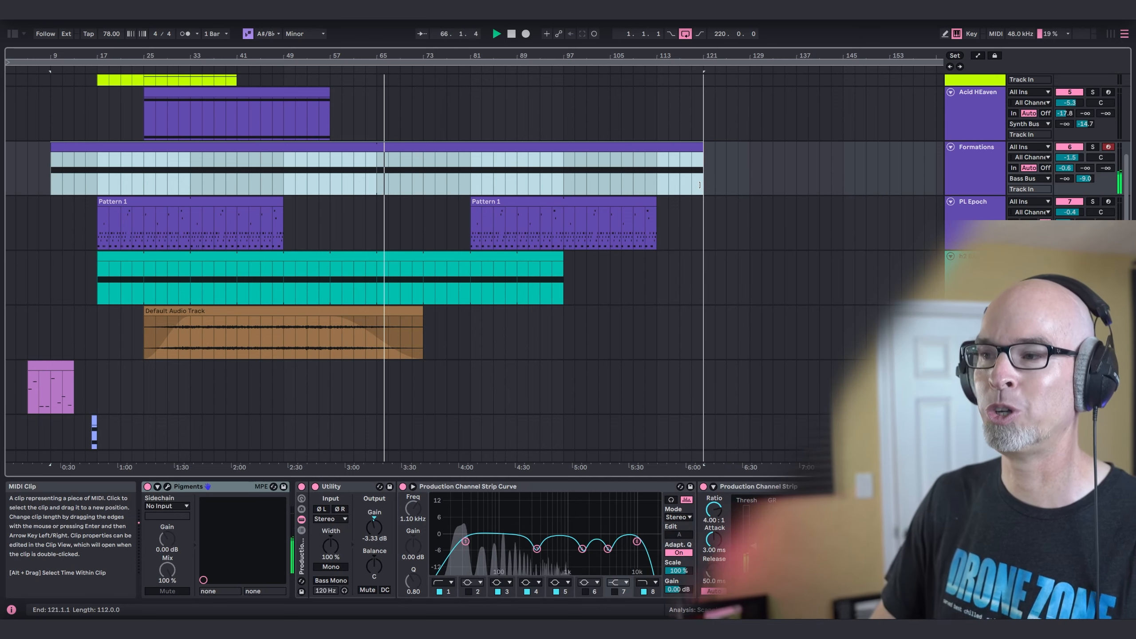
Step: Copy the yellow Default MIDI Track clip to bar 81 on the same track
scroll(580, 278, "down", 2)
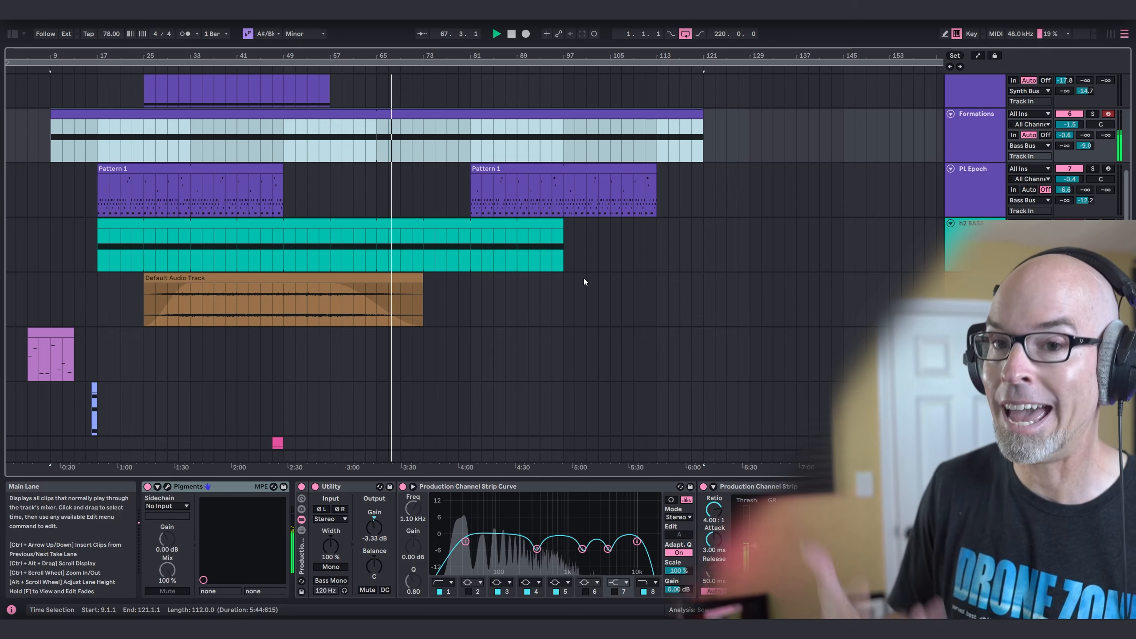
scroll(587, 255, "down", 6)
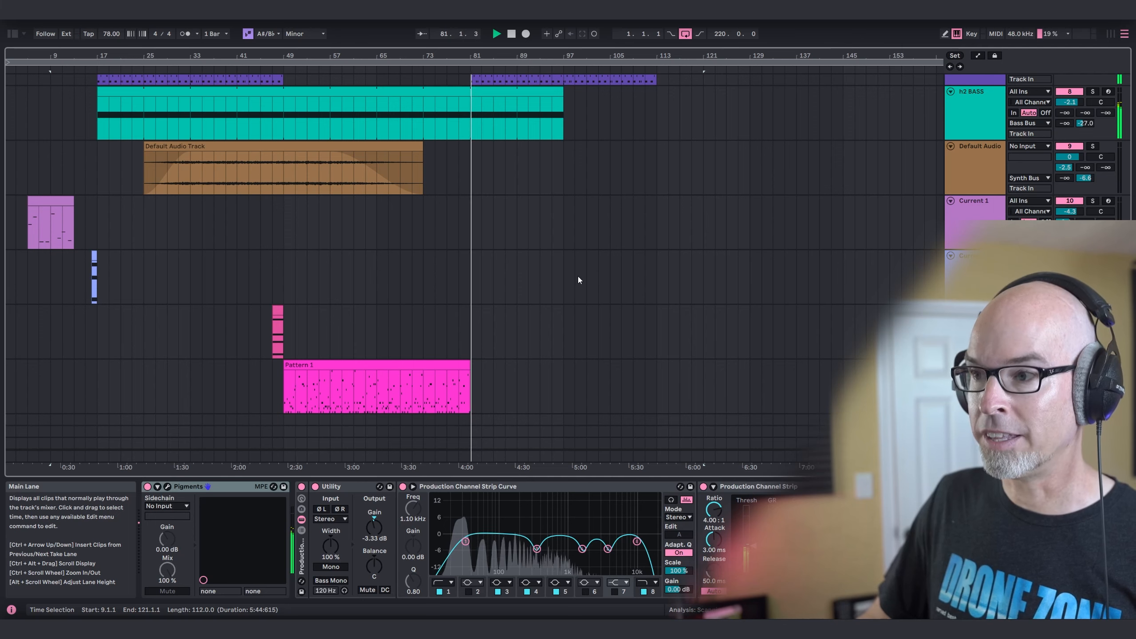
scroll(586, 295, "up", 2)
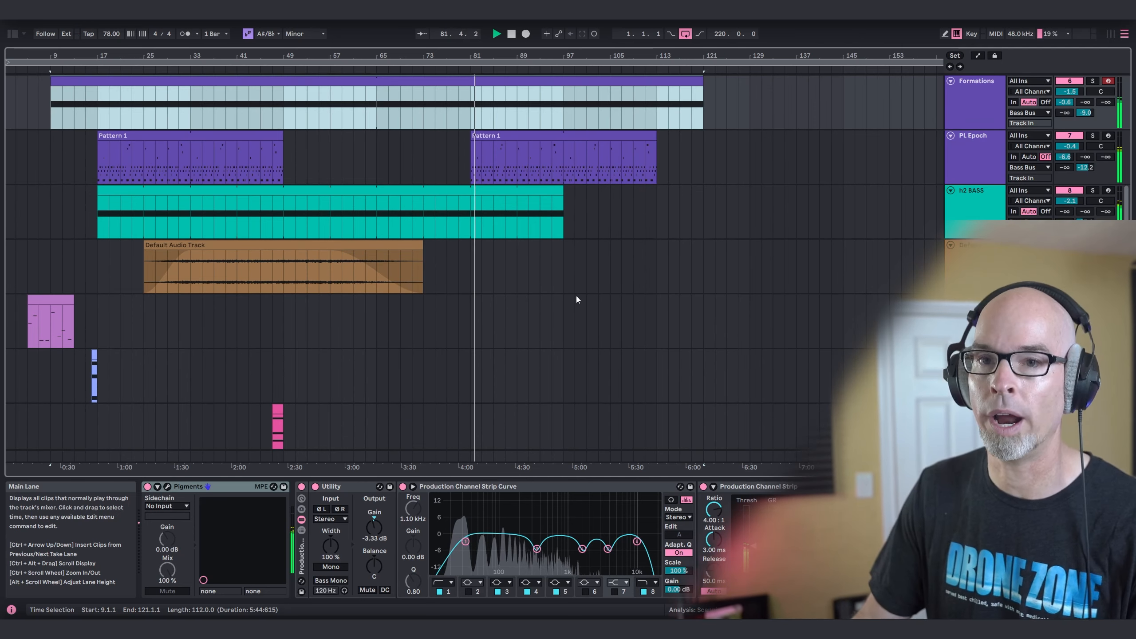
scroll(580, 299, "down", 1)
scroll(584, 301, "up", 1)
scroll(583, 299, "up", 4)
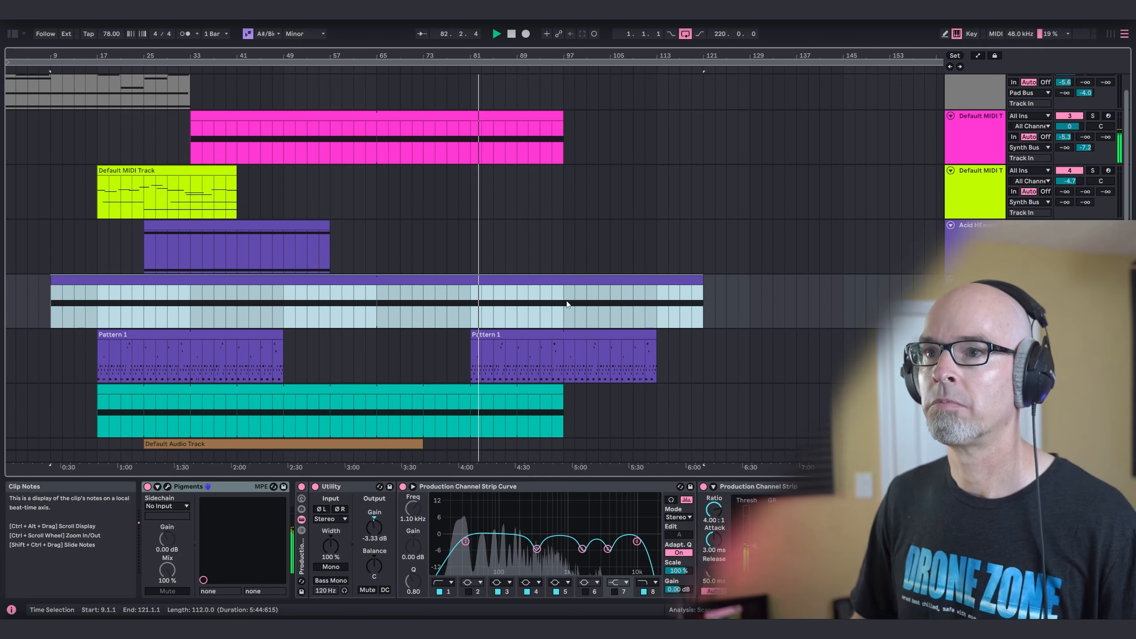
left_click_drag(209, 172, 584, 191)
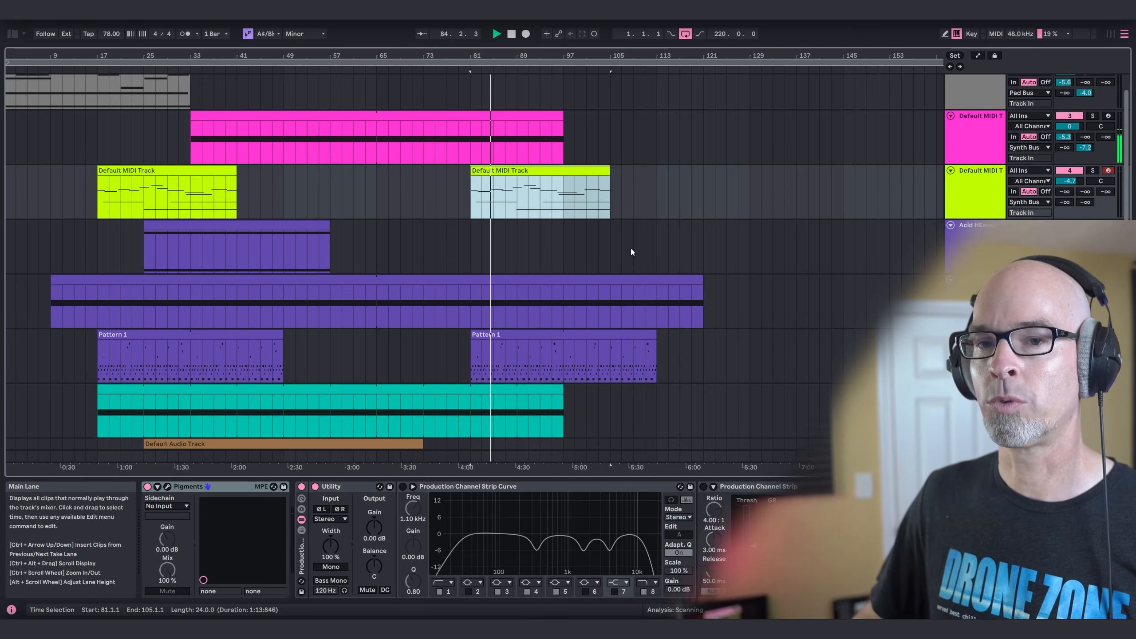
Step: Copy the 32-bar Cosmic Forge clip to bar 57 on its track
scroll(569, 255, "up", 1)
left_click_drag(179, 92, 467, 112)
scroll(588, 126, "down", 2)
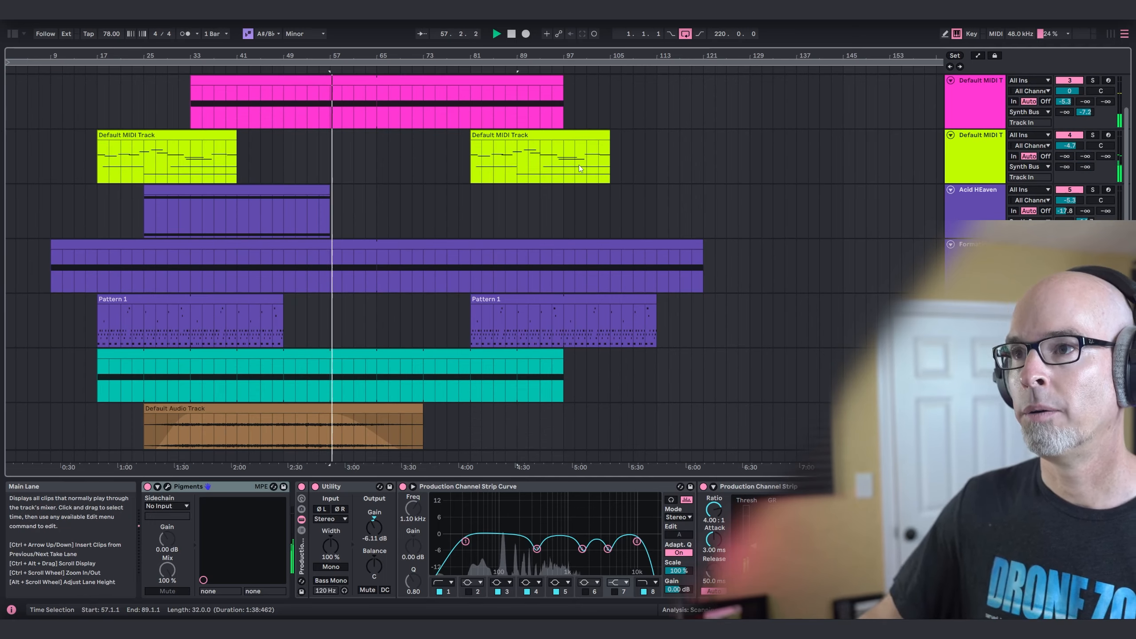
Step: Review the clip layout across all tracks of the arrangement, from the Cosmic Forge track down to the magenta Pattern 1 track
scroll(573, 155, "down", 4)
scroll(600, 210, "down", 1)
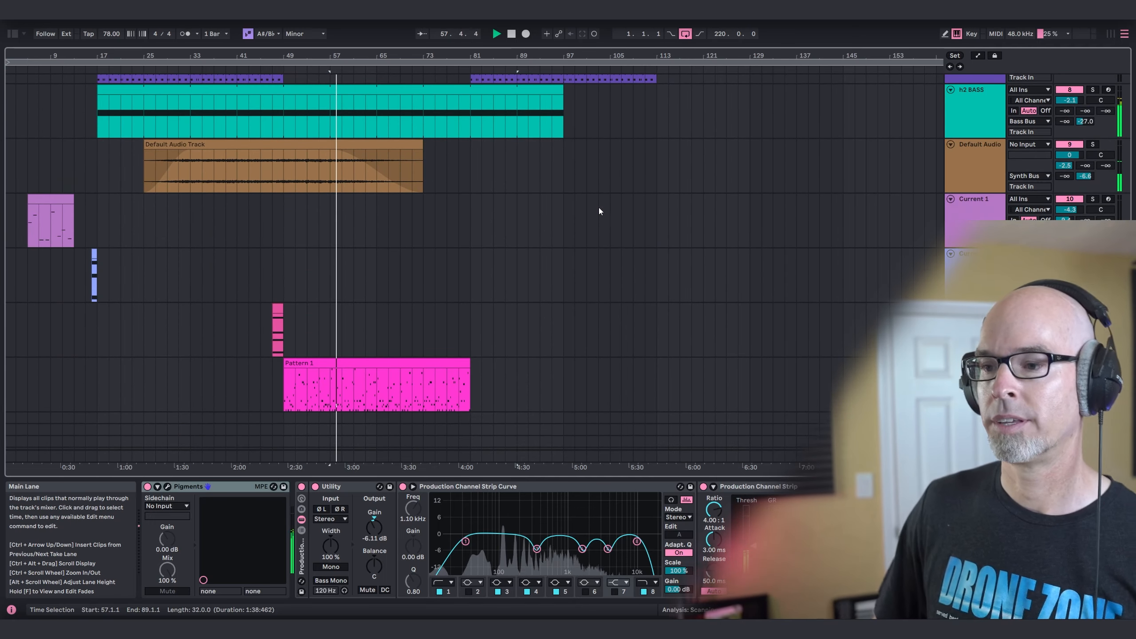
scroll(602, 211, "up", 6)
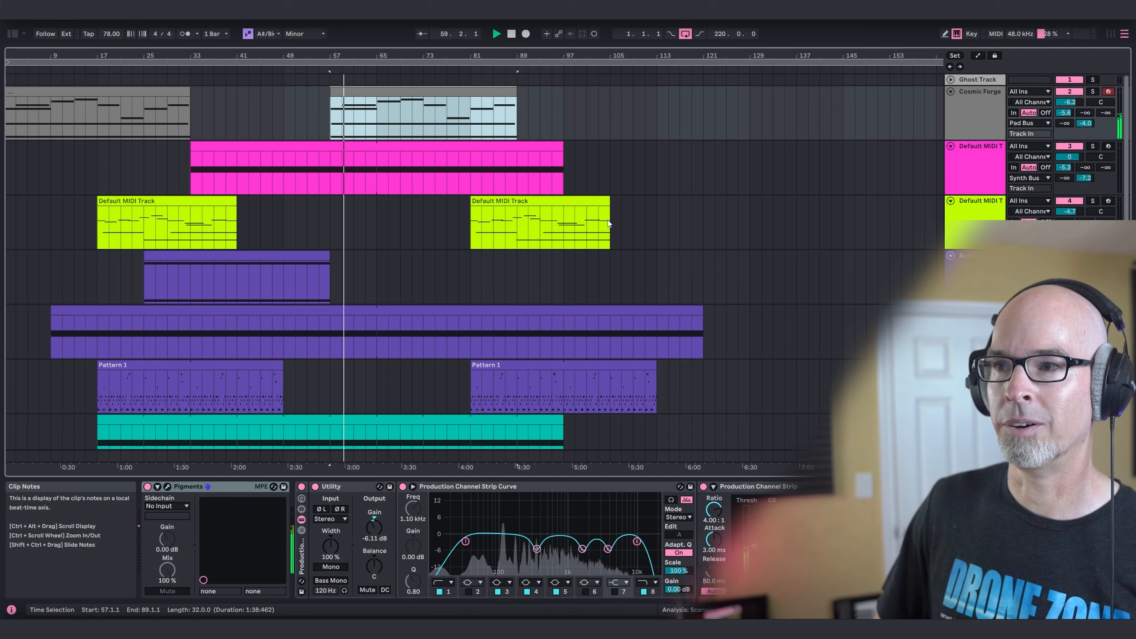
scroll(612, 222, "down", 6)
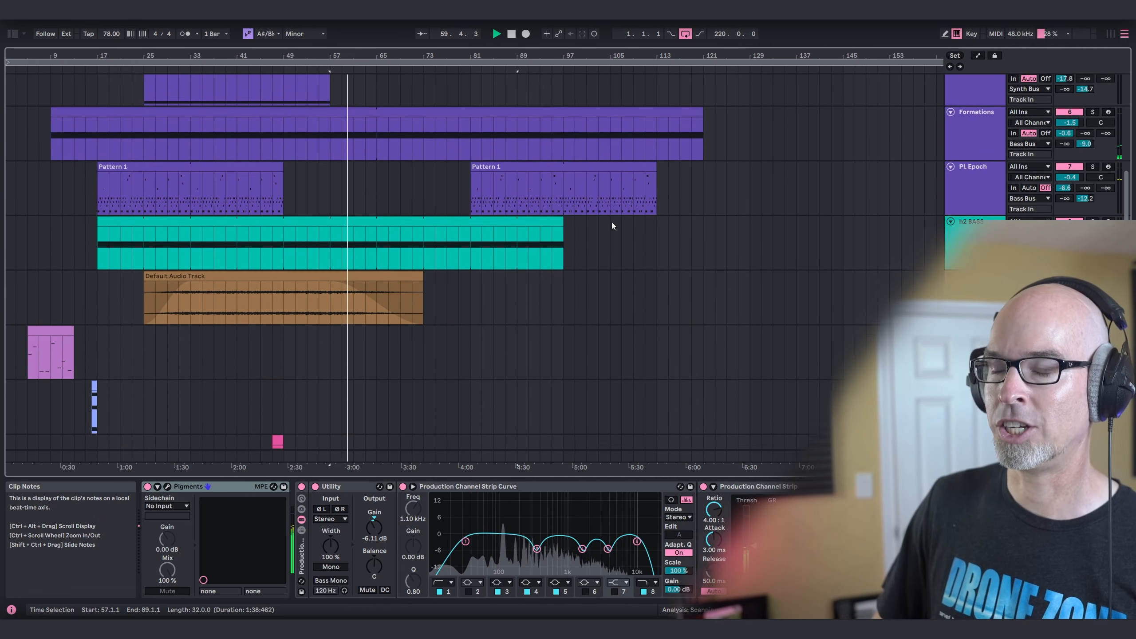
scroll(615, 228, "down", 2)
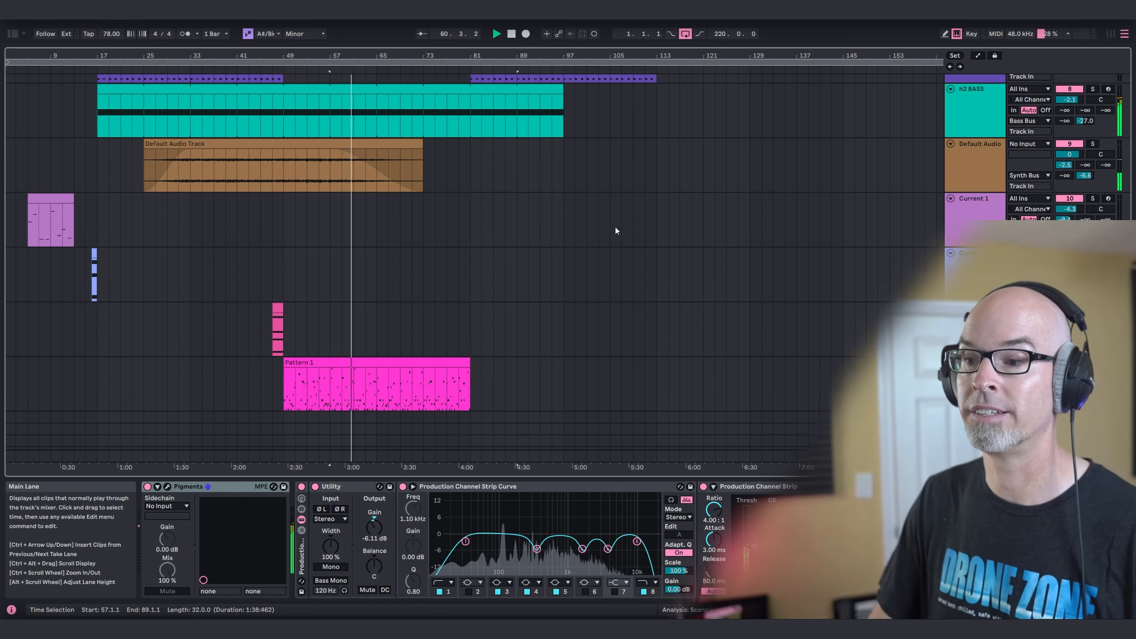
scroll(606, 232, "up", 3)
scroll(626, 255, "down", 1)
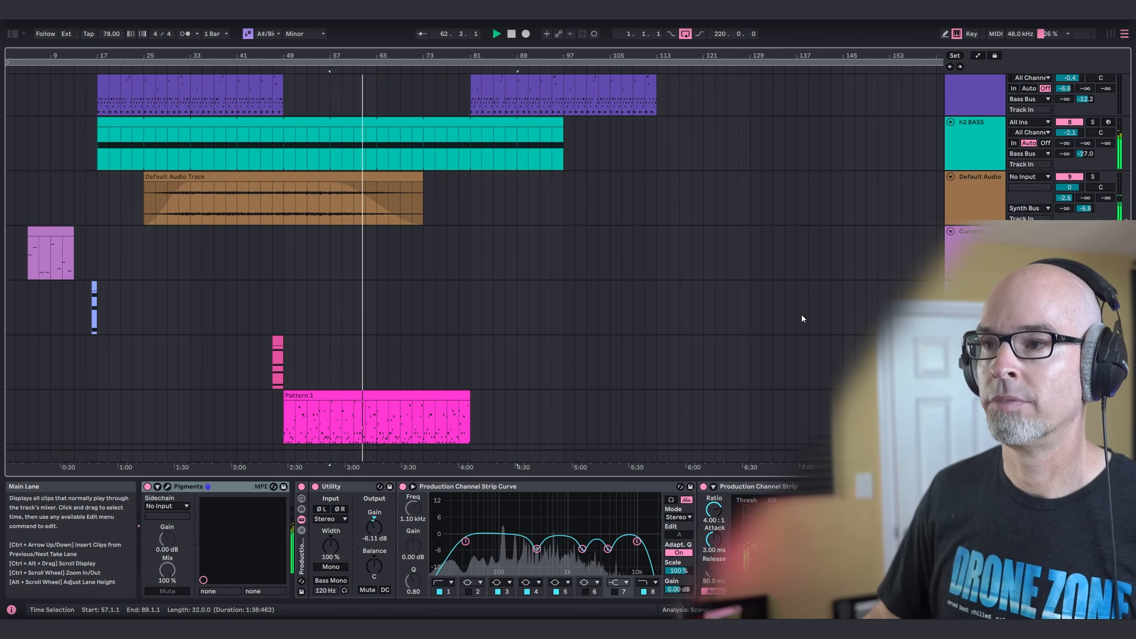
scroll(799, 317, "down", 2)
scroll(743, 314, "up", 8)
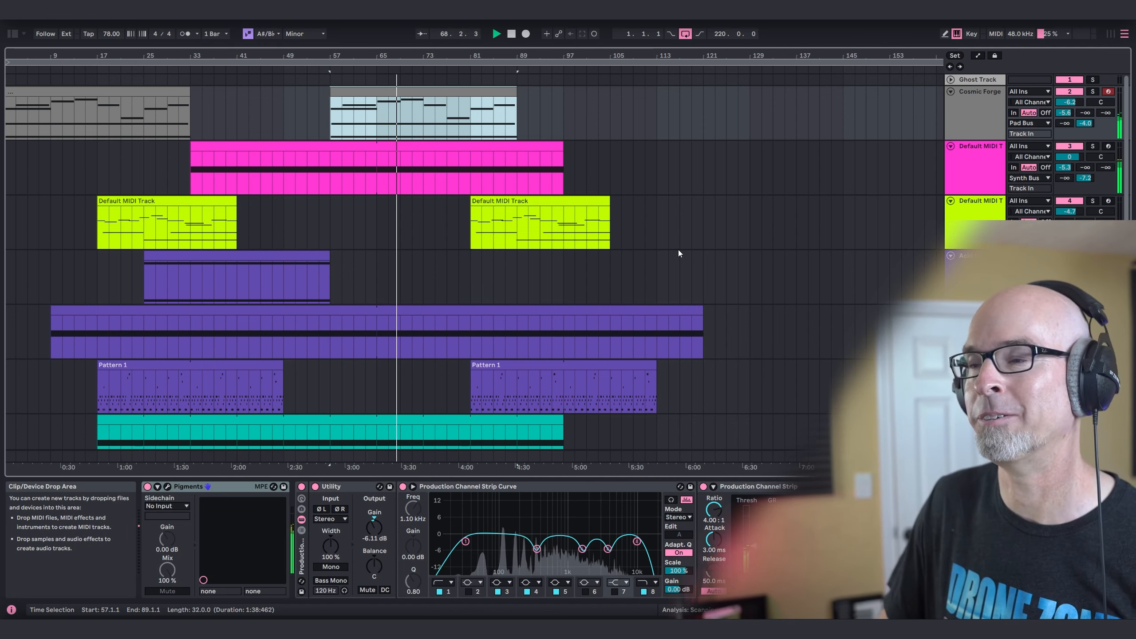
scroll(680, 254, "down", 10)
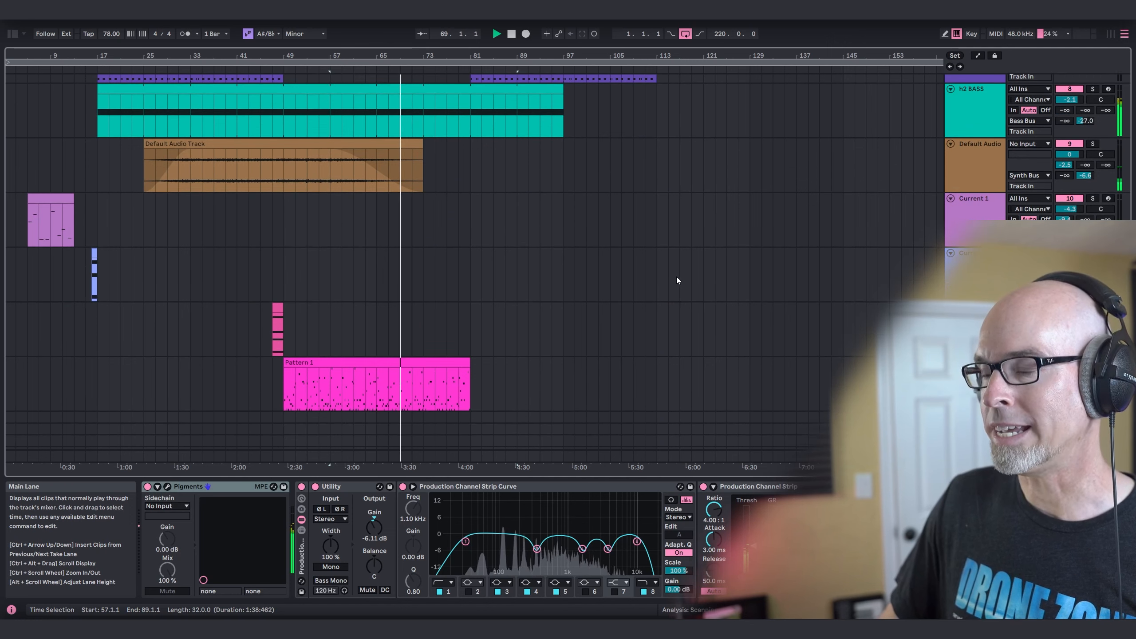